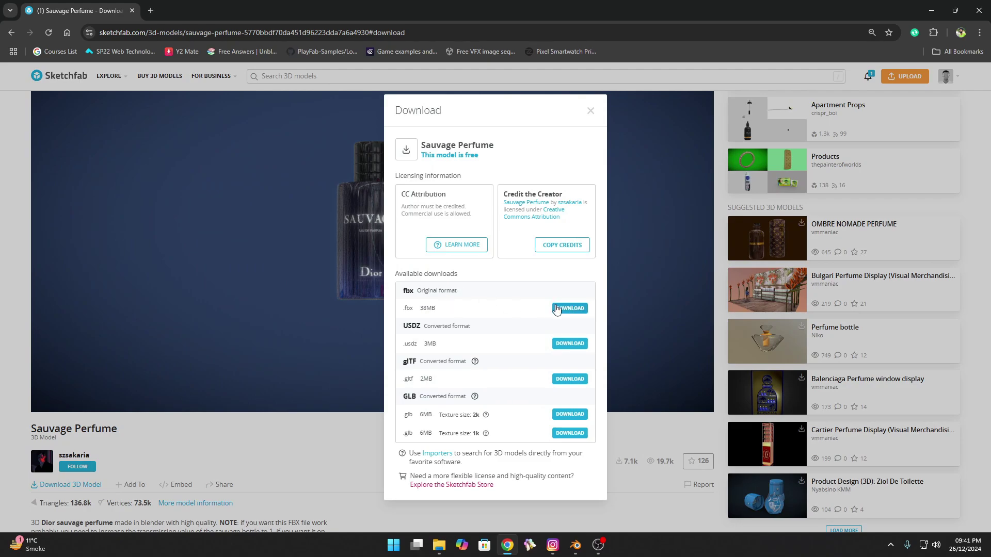
Step: Switch to Blender and open the FBX import file browser
left_click(575, 544)
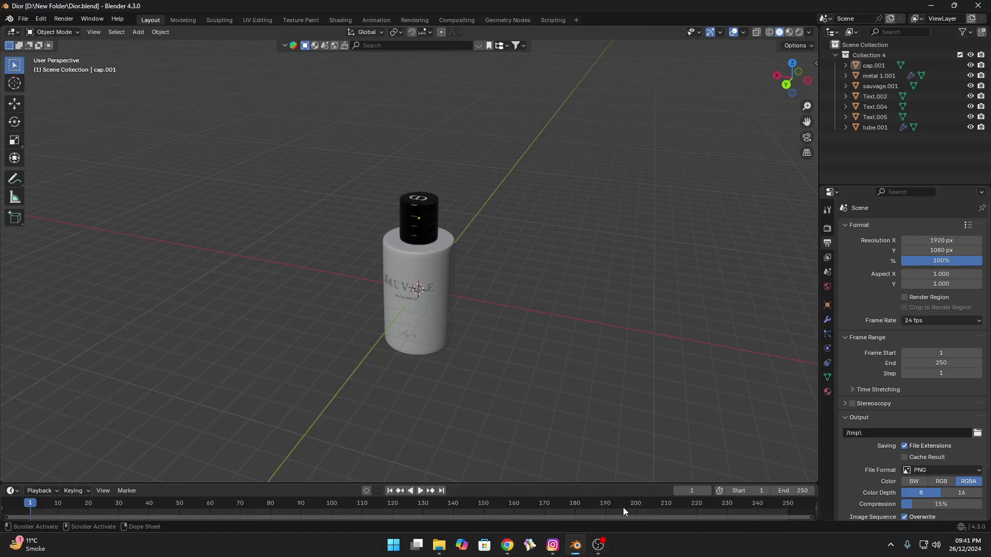
left_click(23, 19)
mouse_move(50, 168)
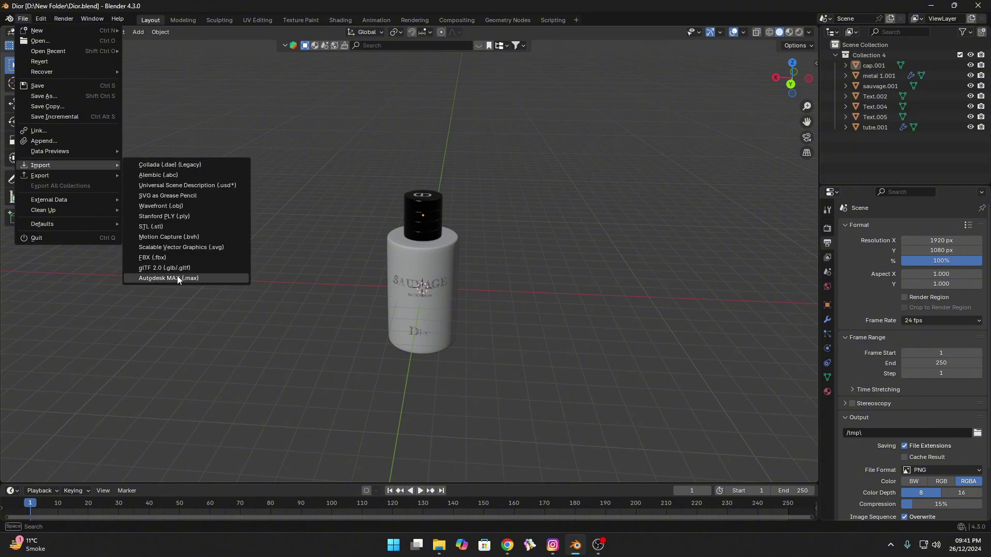
left_click(157, 258)
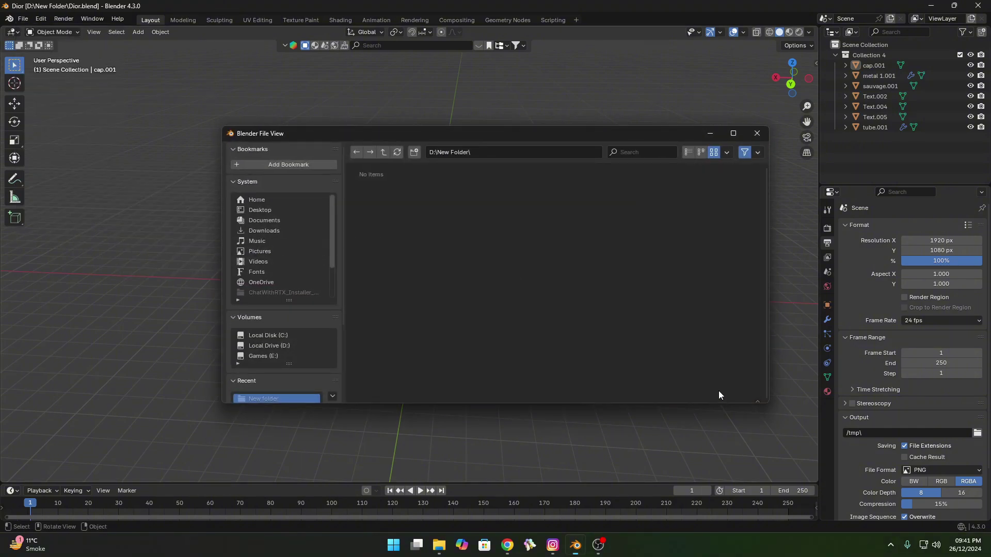
left_click(718, 391)
Step: Show the perfume bottle in material preview shading and compare it with the model on its Sketchfab page
middle_click_drag(494, 270, 458, 256)
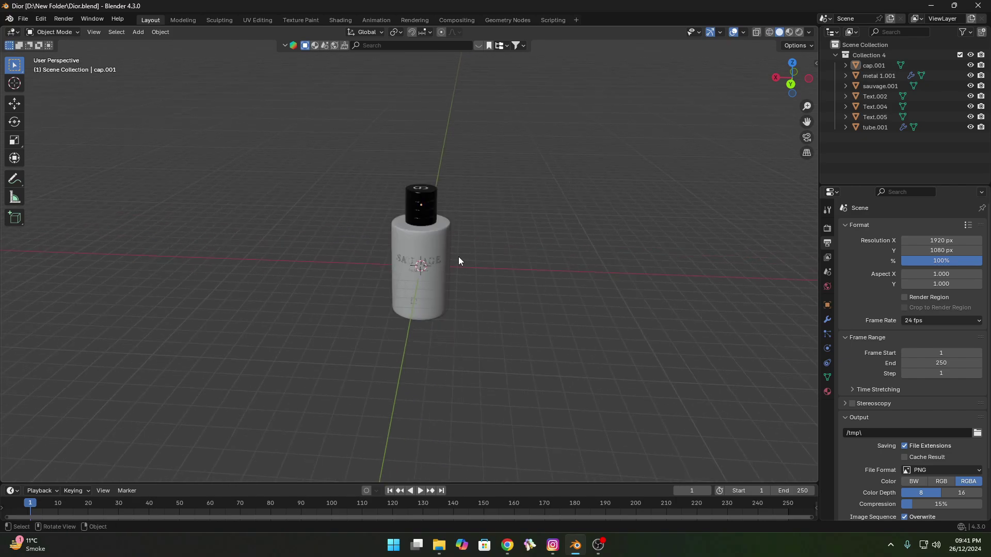
key("z")
key("alt+Tab")
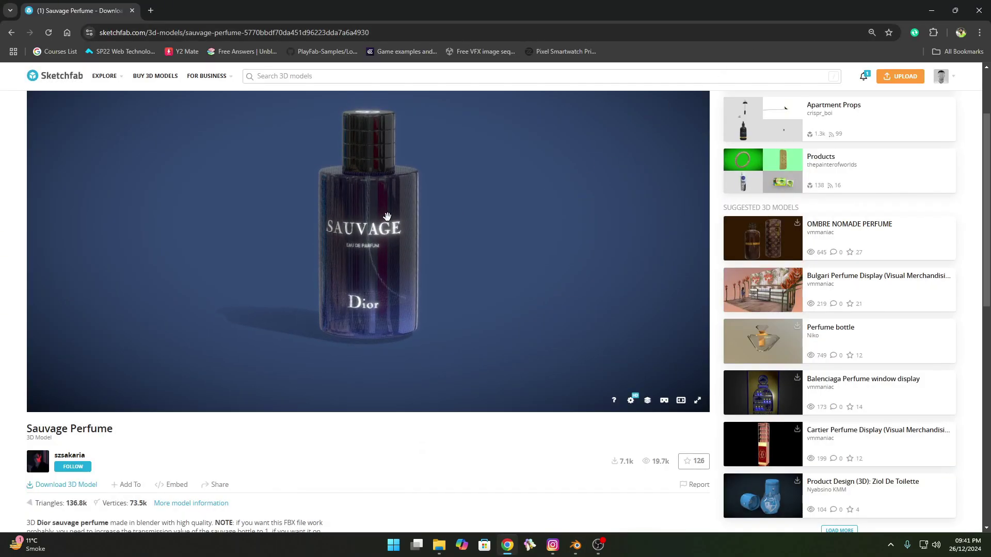
left_click(932, 12)
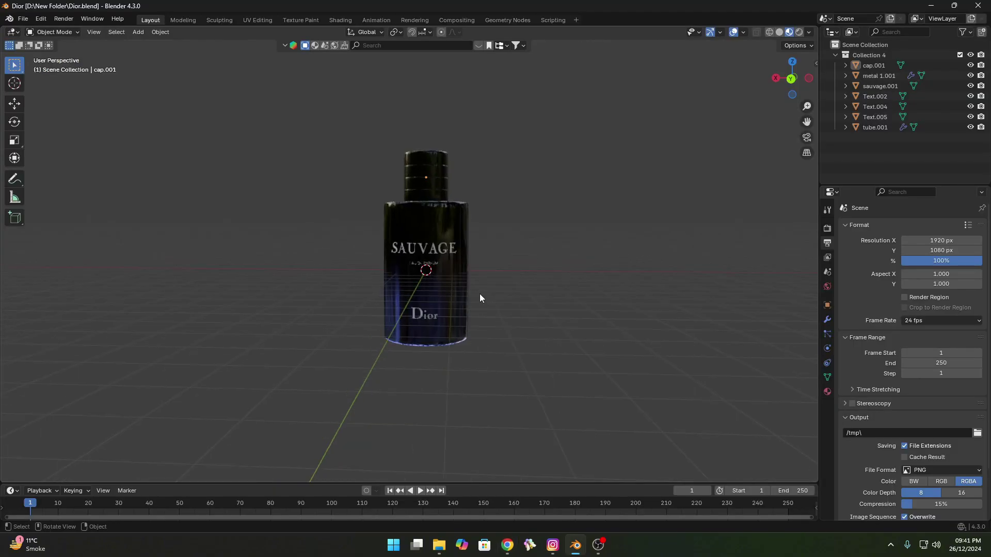
Step: Inspect the bottle's materials up close and view the three-bottle reference render on Instagram
scroll(479, 293, "up", 4)
middle_click_drag(479, 293, 439, 322)
scroll(445, 314, "down", 3)
scroll(426, 305, "up", 4)
scroll(410, 302, "down", 3)
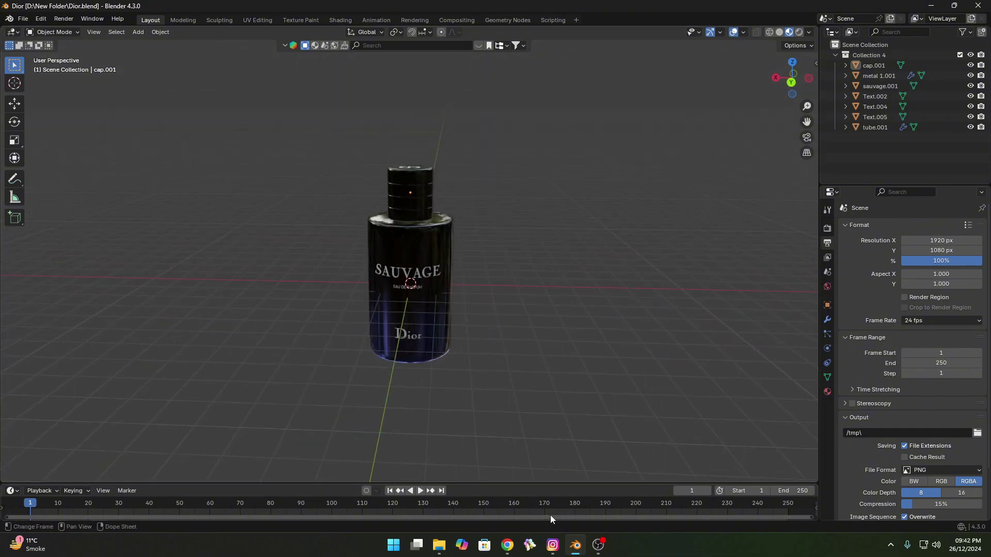
left_click(551, 550)
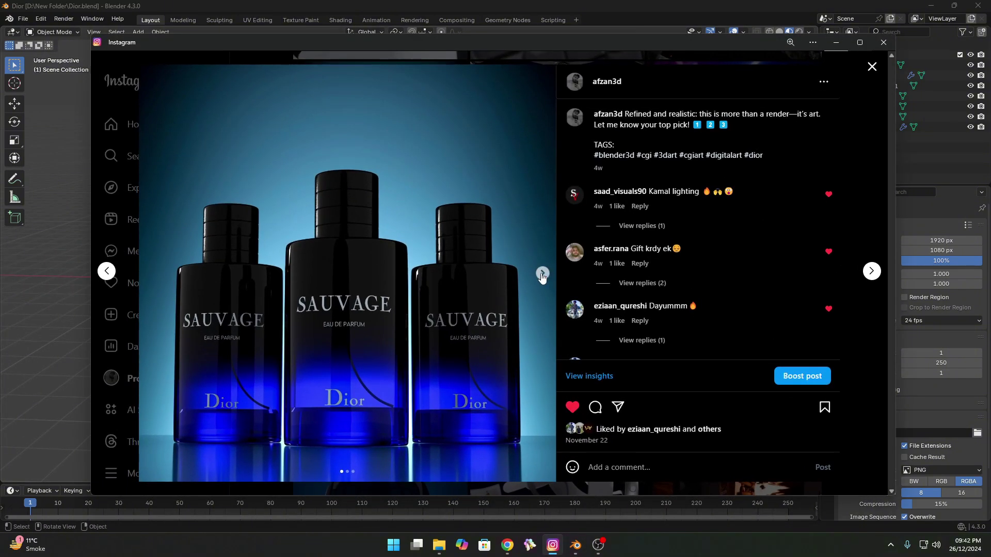
left_click(836, 43)
Step: Add a plain-axes empty to Collection 4 at the bottle's centre and scale it up beyond the bottle's width
left_click(870, 75)
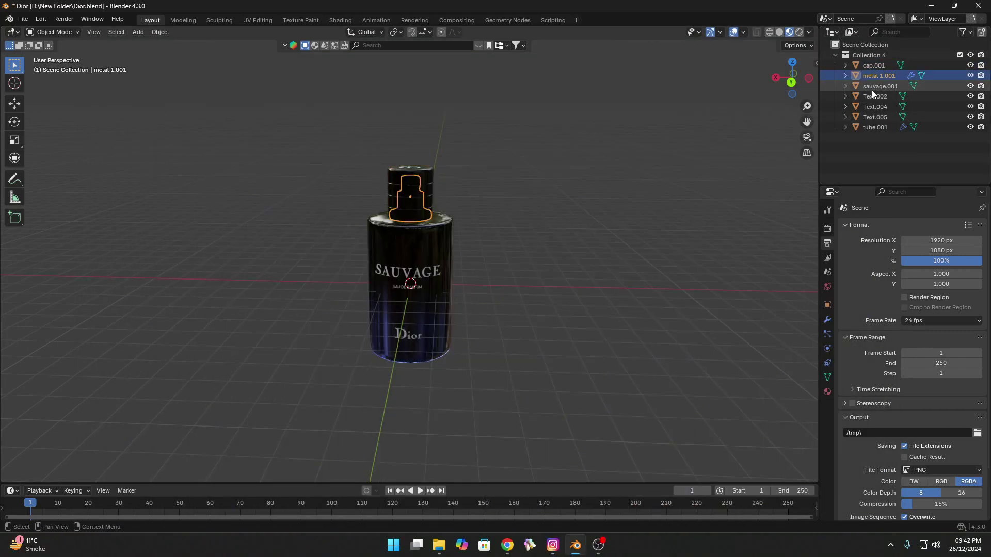
left_click(874, 107)
left_click(869, 53)
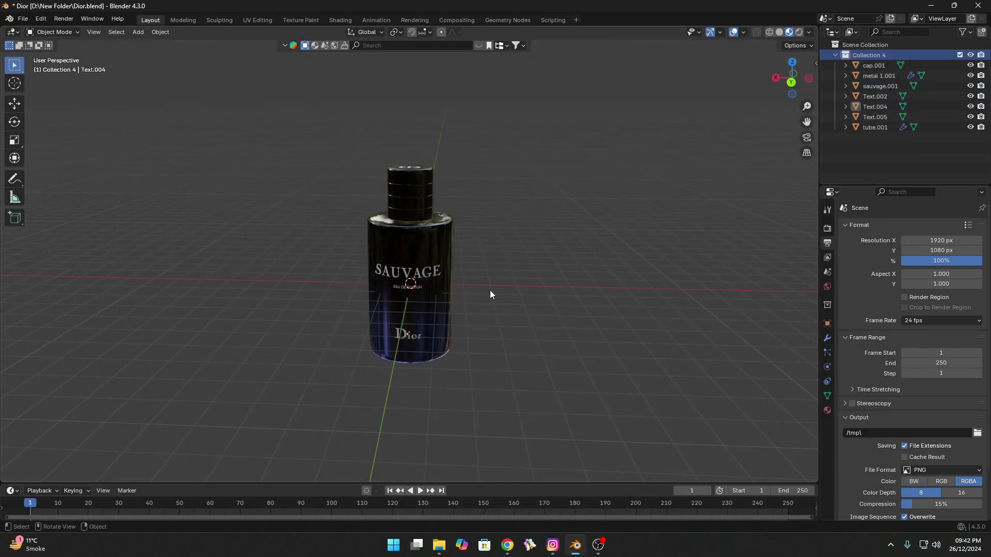
key("shift+a")
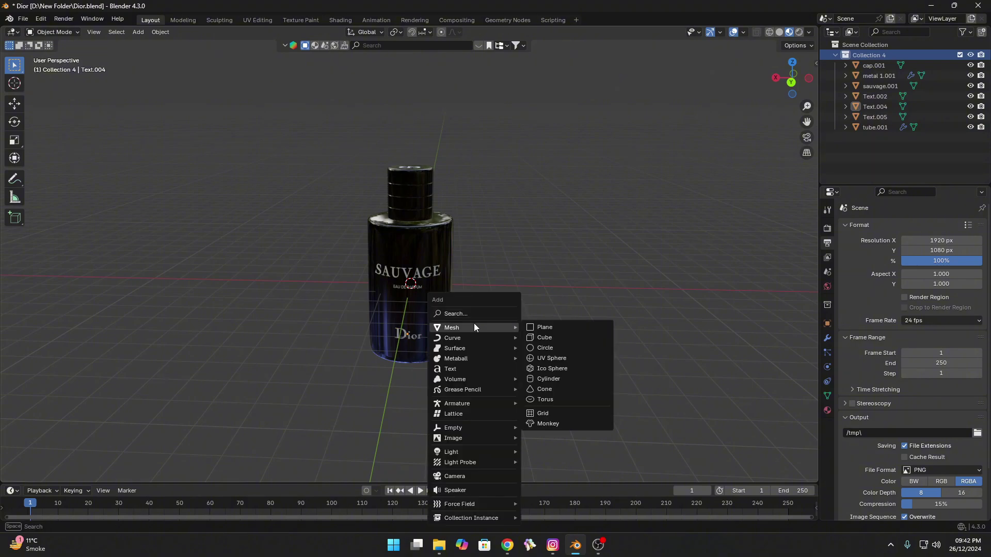
mouse_move(480, 428)
left_click(538, 426)
key("s")
middle_click_drag(504, 298, 494, 281)
left_click(736, 473)
Step: Parent all the bottle parts to the empty
key("a")
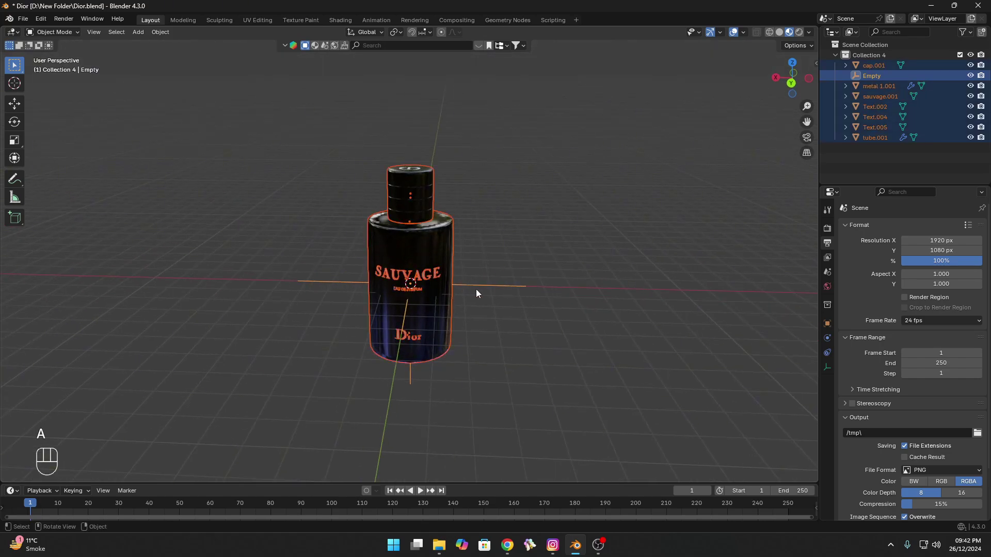
scroll(480, 278, "up", 3)
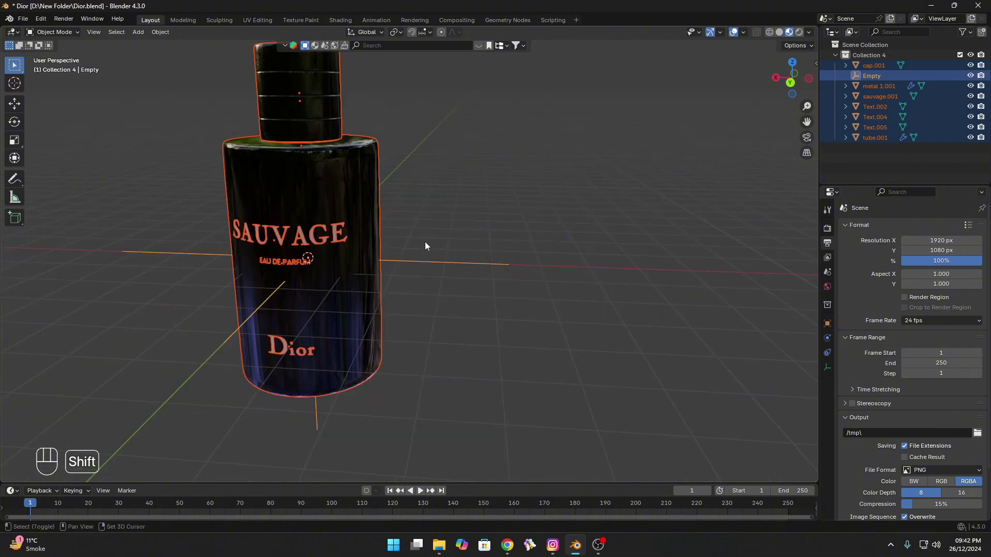
middle_click_drag(425, 246, 392, 150, "shift")
scroll(509, 262, "down", 2)
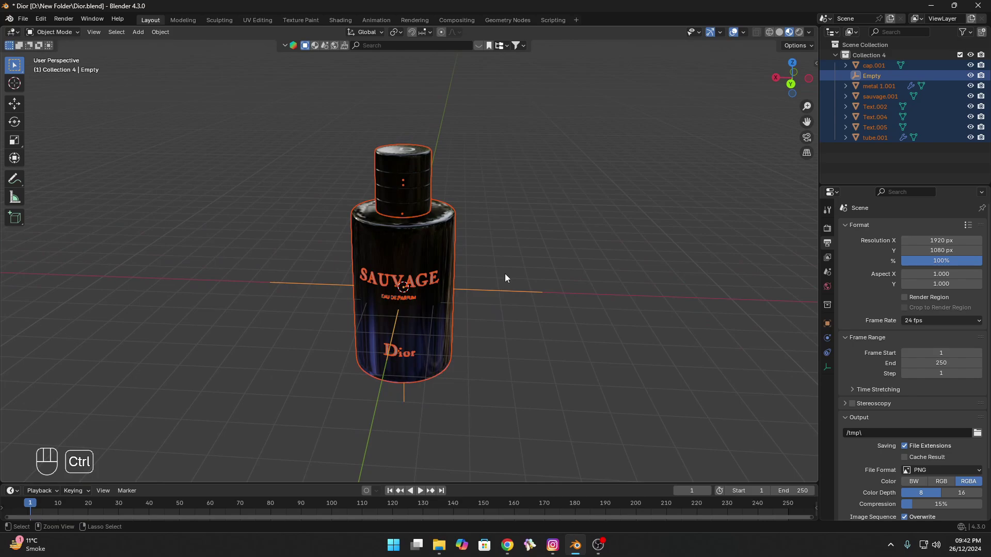
key("ctrl+p")
left_click(493, 284)
Step: Raise the empty along Z until the bottle's base rests on the ground level, and save the file
middle_click_drag(560, 308, 470, 258)
left_click(536, 298)
key("g")
right_click(470, 258)
left_click(791, 81)
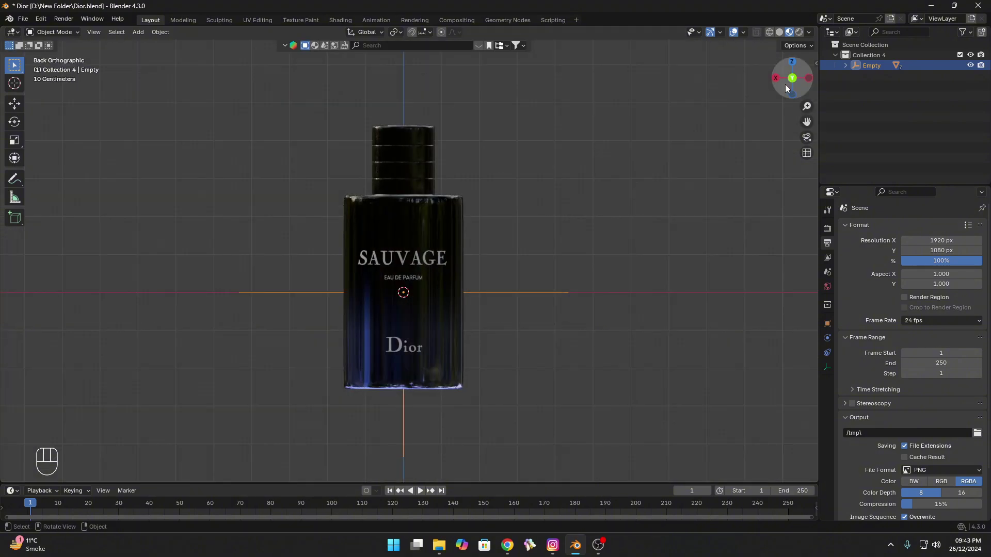
middle_click_drag(560, 182, 566, 233, "shift")
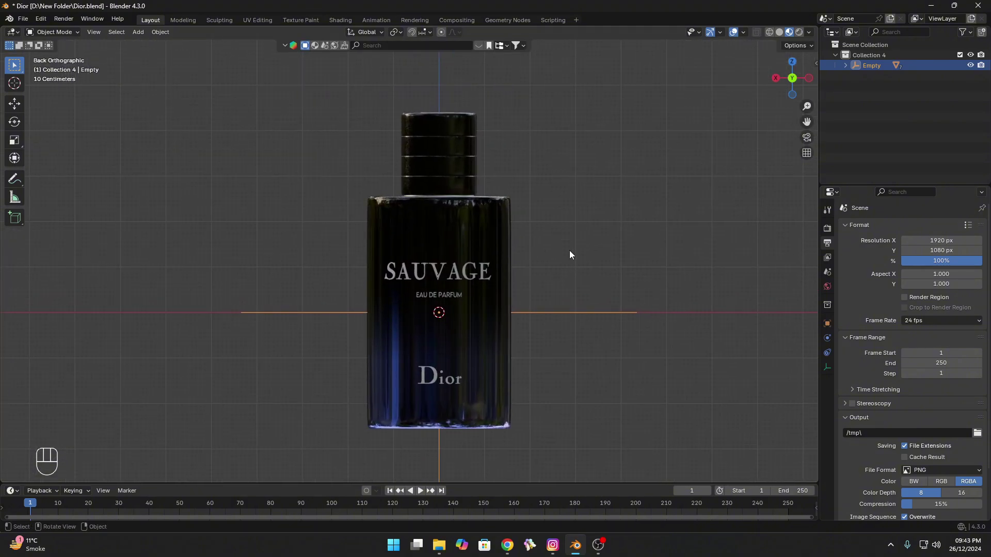
key("g")
key("z")
left_click(576, 153)
middle_click_drag(575, 153, 487, 312)
key("ctrl+s")
Step: Add a mesh plane under the bottle and scale it up about 13.5 times as a floor
key("shift+a")
mouse_move(442, 212)
left_click(526, 212)
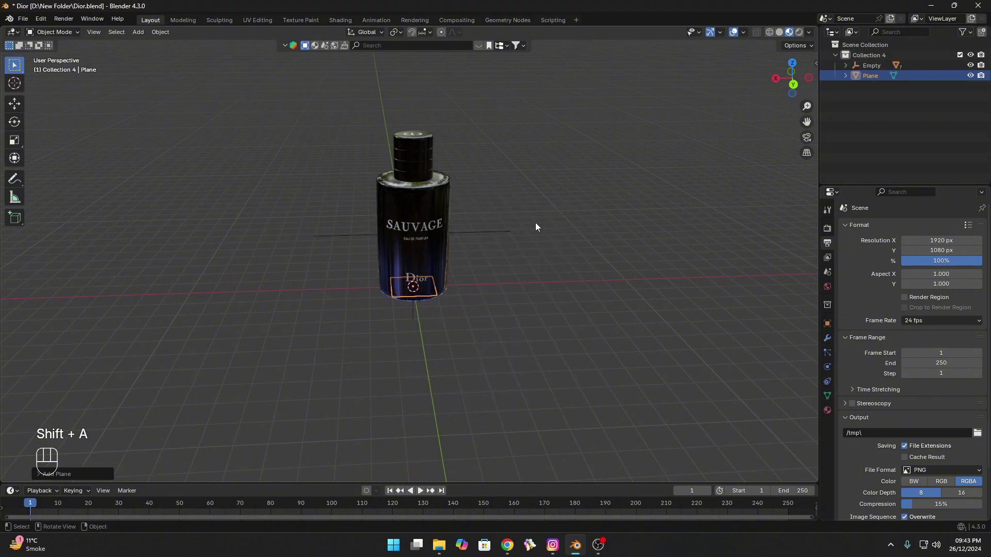
middle_click_drag(535, 222, 549, 281)
key("s")
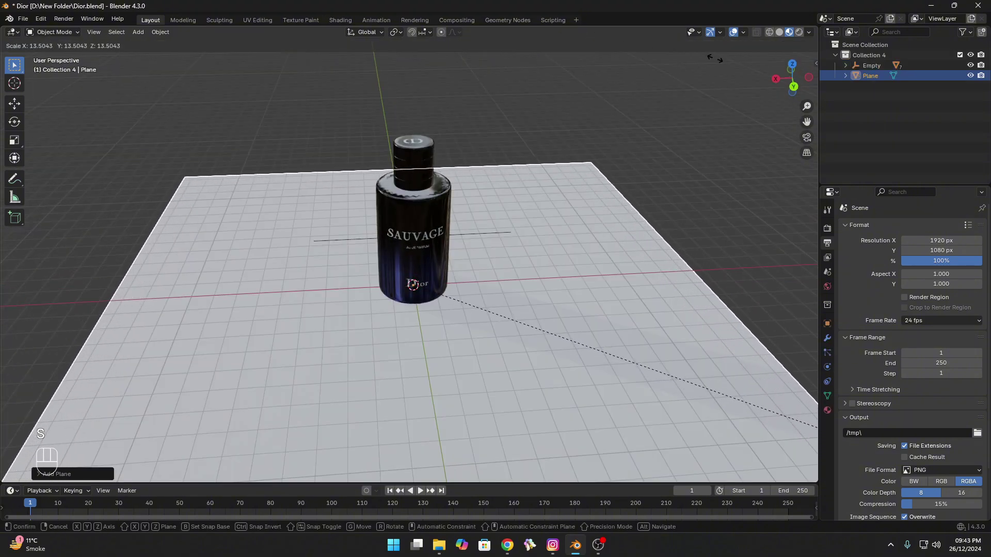
left_click(568, 203)
scroll(531, 255, "down", 3)
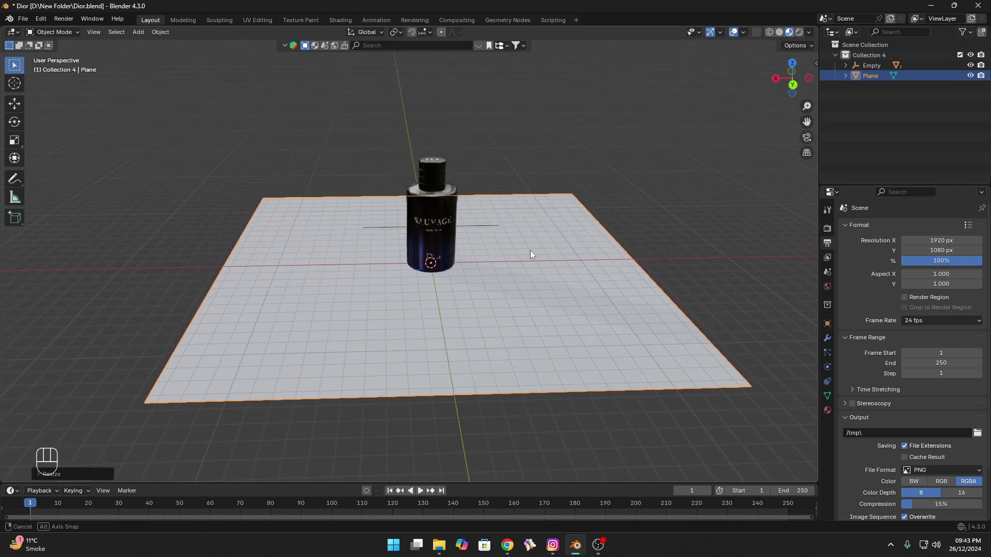
middle_click_drag(531, 254, 522, 306)
Step: Give the floor plane a new material with a blue base color and a roughness of 0.138
left_click(827, 410)
left_click(913, 270)
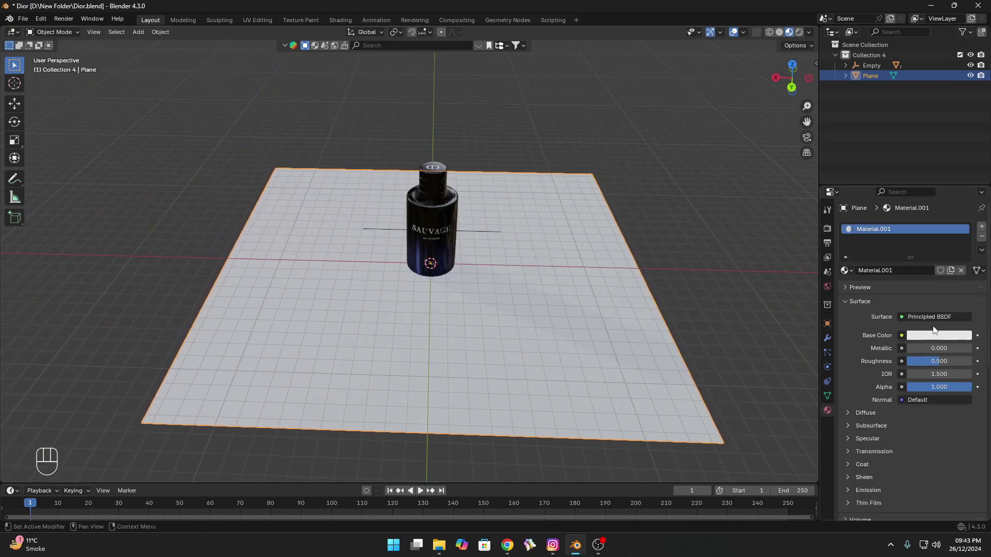
left_click(940, 335)
left_click(931, 178)
left_click(933, 177)
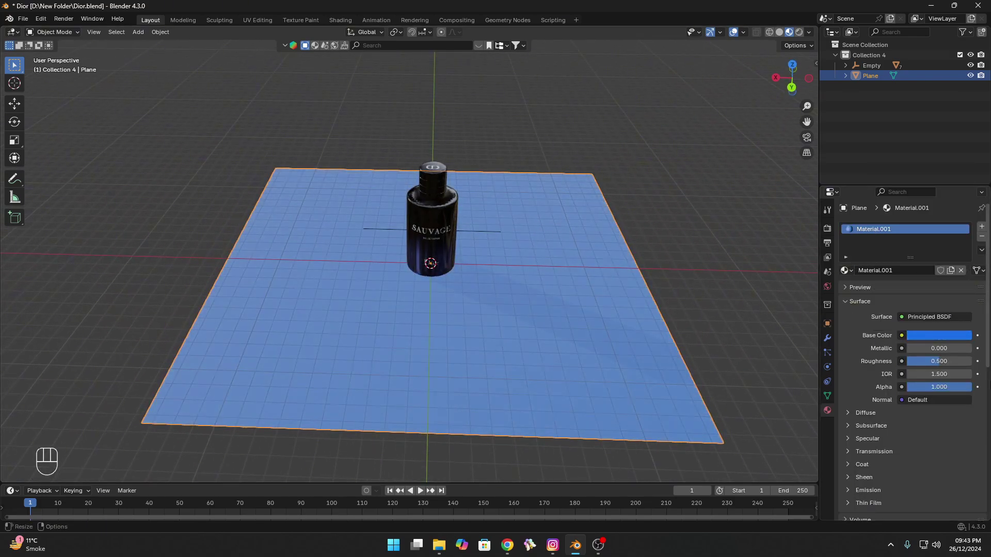
left_click_drag(958, 361, 935, 361)
Step: Set the floor material's metallic value to 0.386 while checking the rendered view, and save the file
mouse_move(503, 260)
middle_mouse_down("shift")
mouse_move(507, 285)
mouse_move(532, 266)
middle_mouse_up("shift")
key("z")
left_click(514, 217)
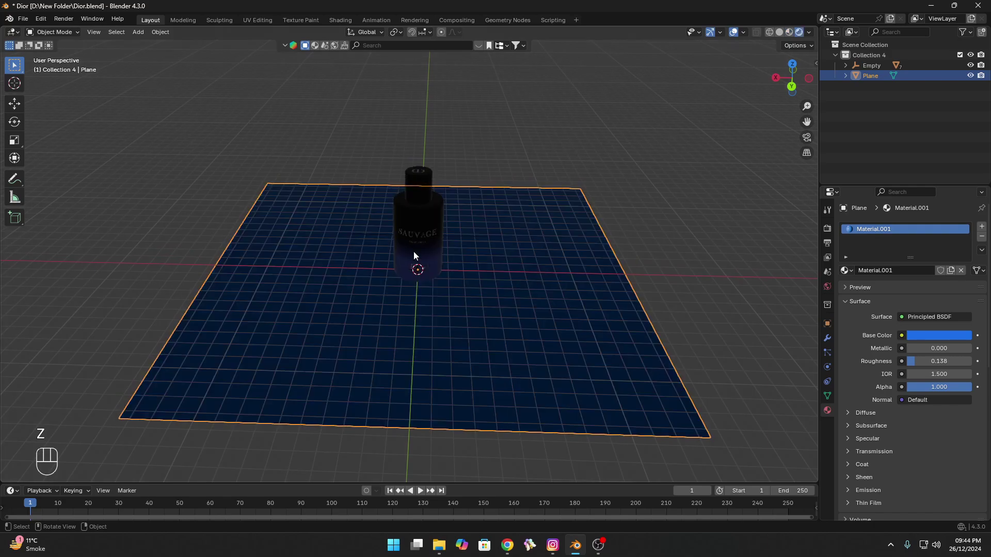
middle_click_drag(413, 251, 497, 279)
scroll(466, 259, "up", 2)
left_click_drag(916, 348, 937, 348)
middle_click_drag(573, 204, 547, 227)
key("ctrl+s")
scroll(532, 227, "up", 3)
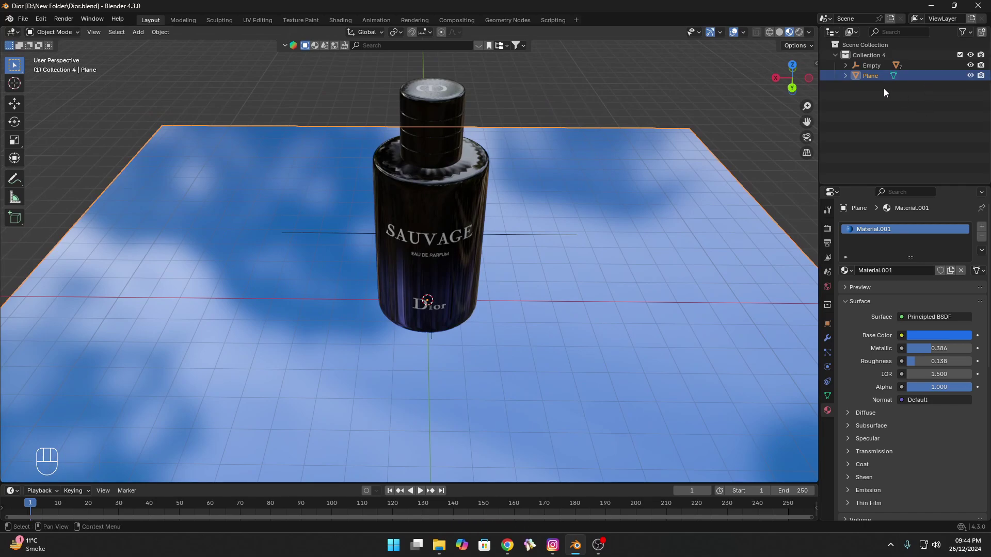
Step: Move the plane out of Collection 4 into the Scene Collection, and collapse and select Collection 4
left_click_drag(880, 76, 872, 45)
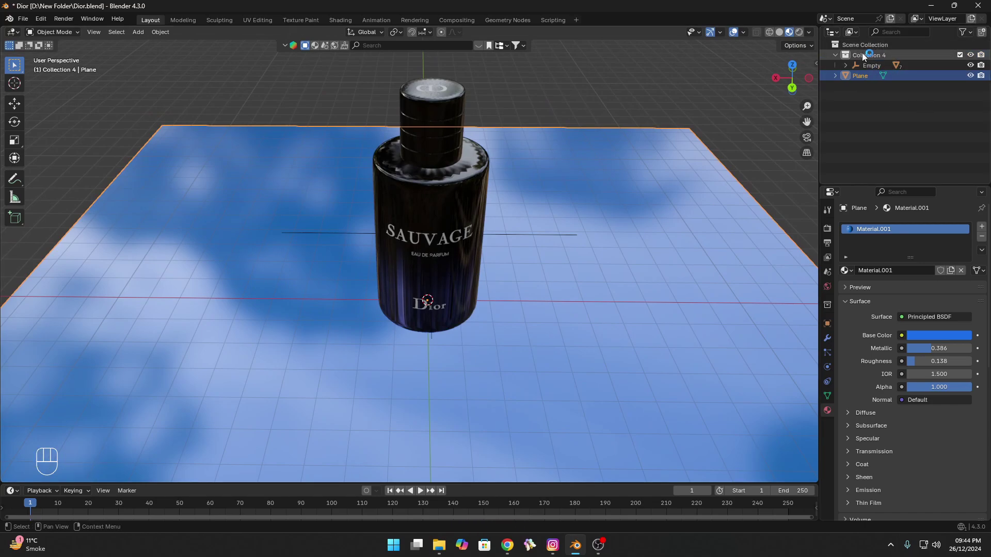
left_click(835, 55)
left_click(872, 57)
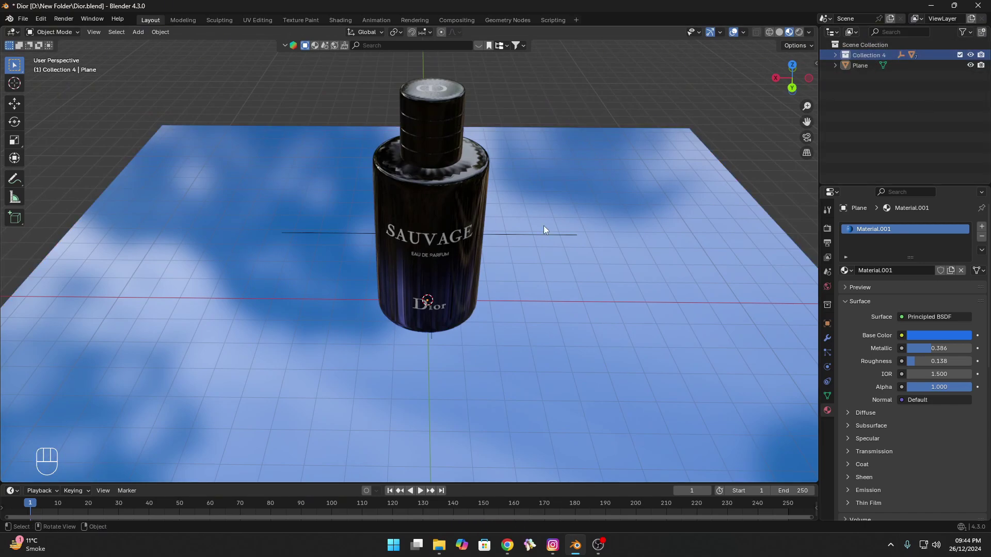
Step: Add an instance of Collection 4 and move it along the X axis to stand beside the original bottle
scroll(543, 230, "down", 2)
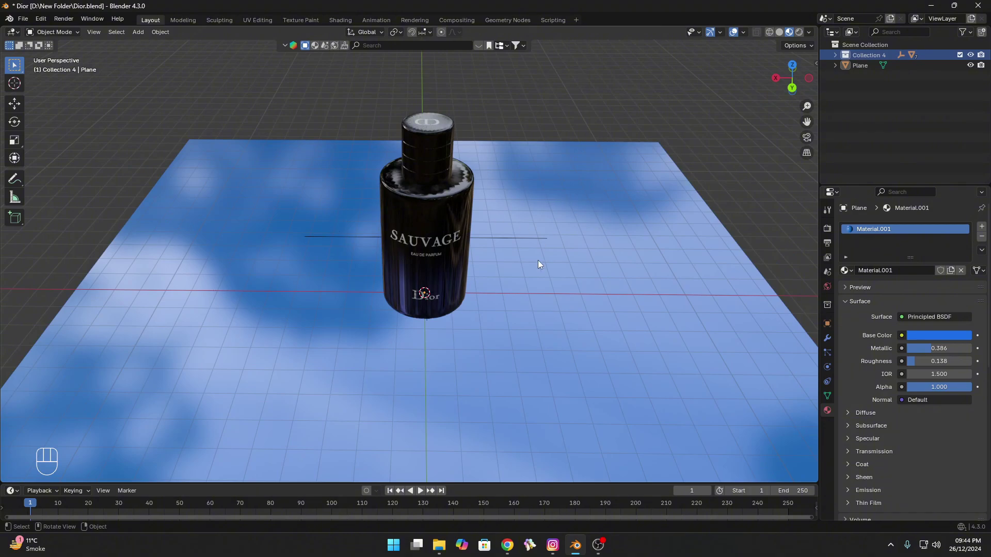
middle_click_drag(538, 262, 487, 281)
key("shift+a")
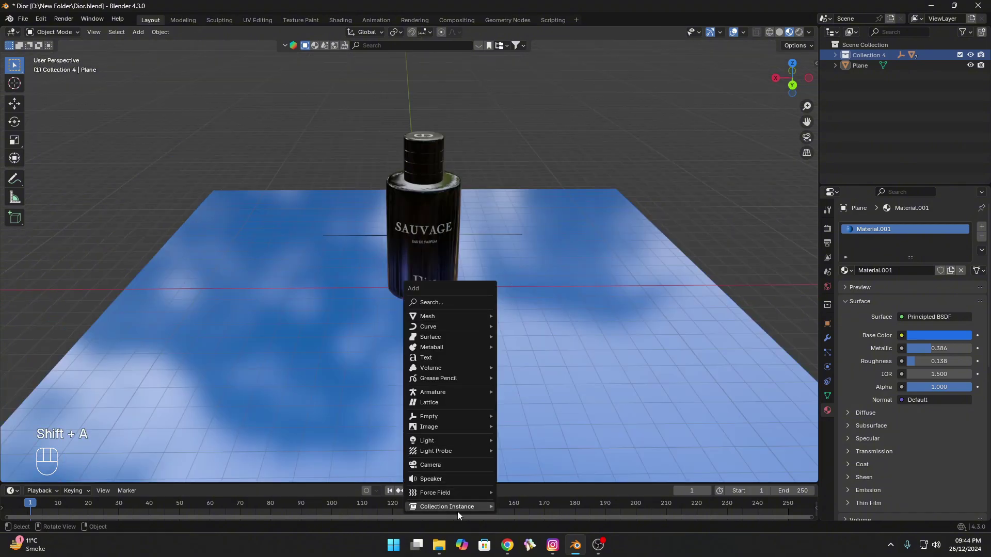
mouse_move(445, 508)
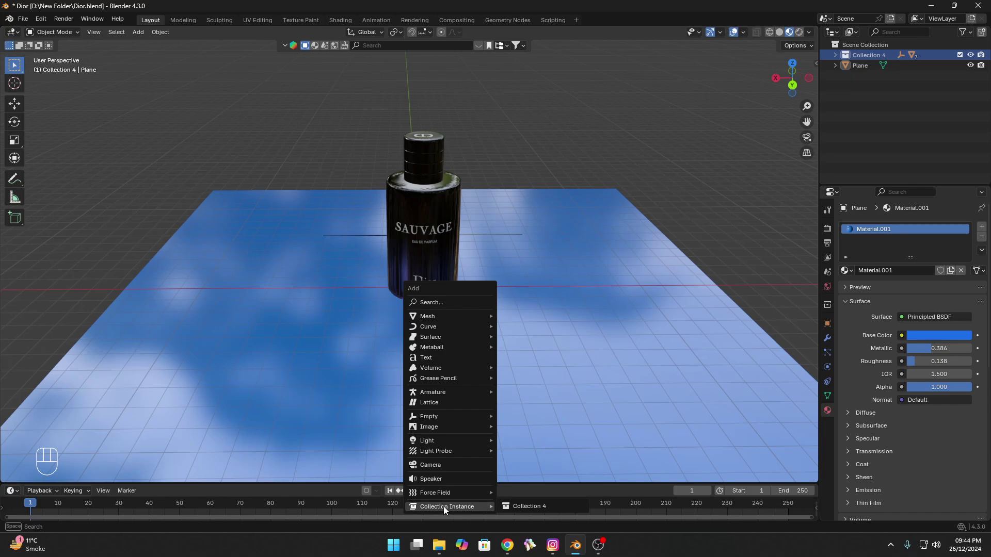
left_click(531, 508)
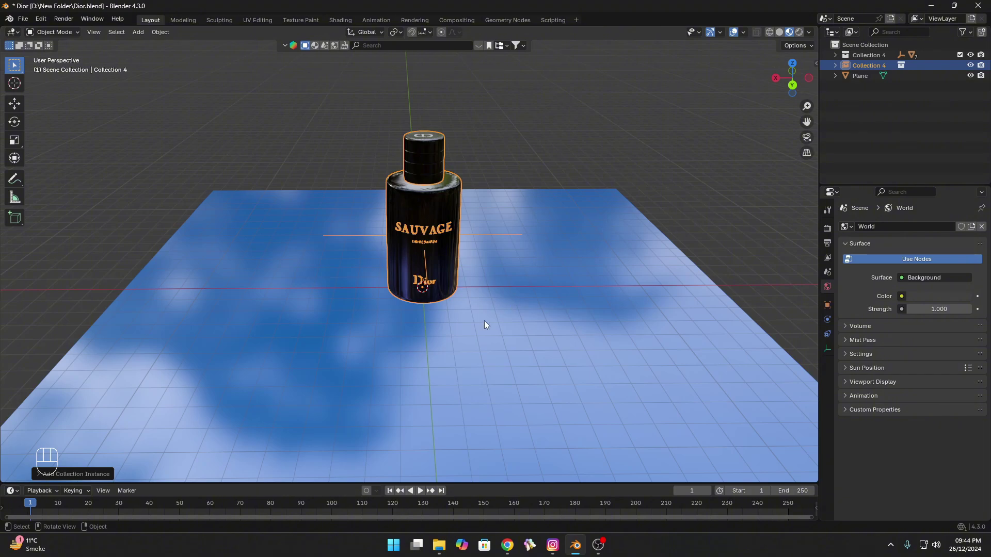
key("g")
key("x")
left_click(404, 321)
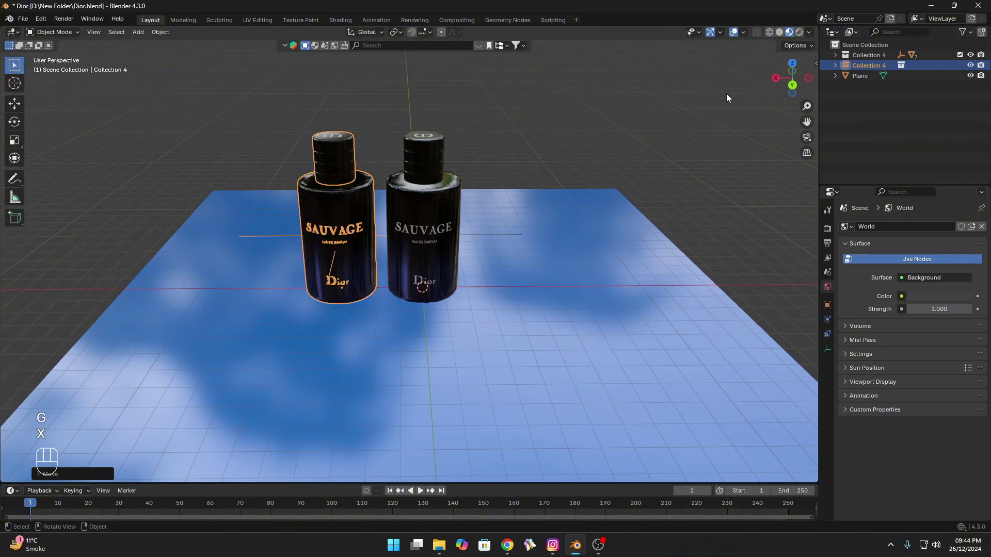
Step: Move the bottle instance back along the Y axis so it stands behind the original bottle
left_click(792, 85)
left_click(776, 79)
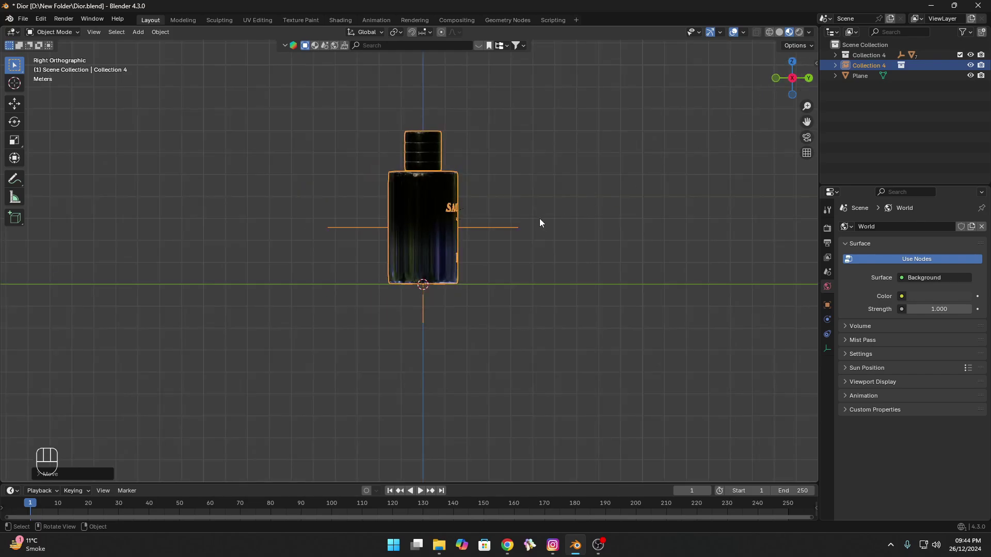
scroll(540, 219, "up", 2)
key("g")
key("y")
left_click(419, 248)
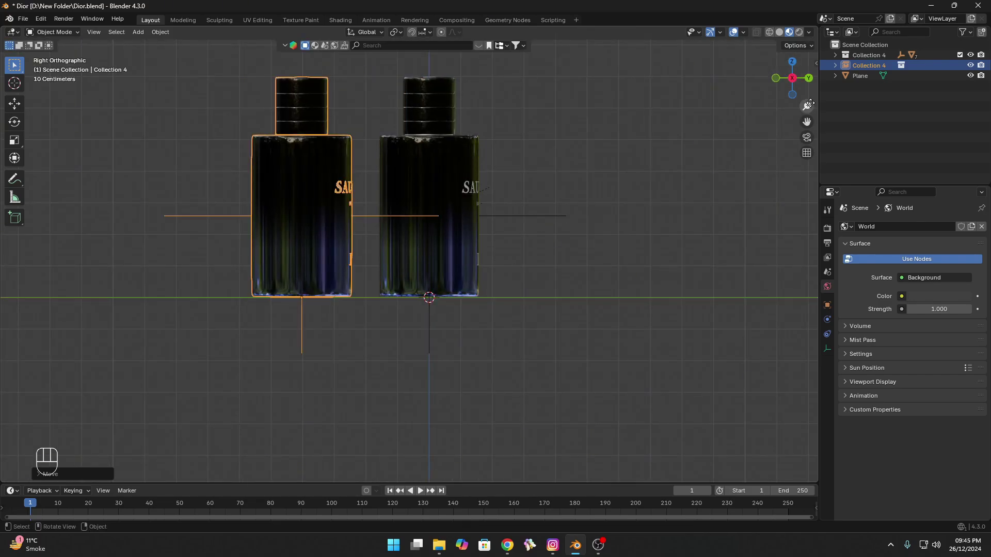
middle_click_drag(418, 247, 472, 195)
middle_click_drag(588, 186, 508, 232)
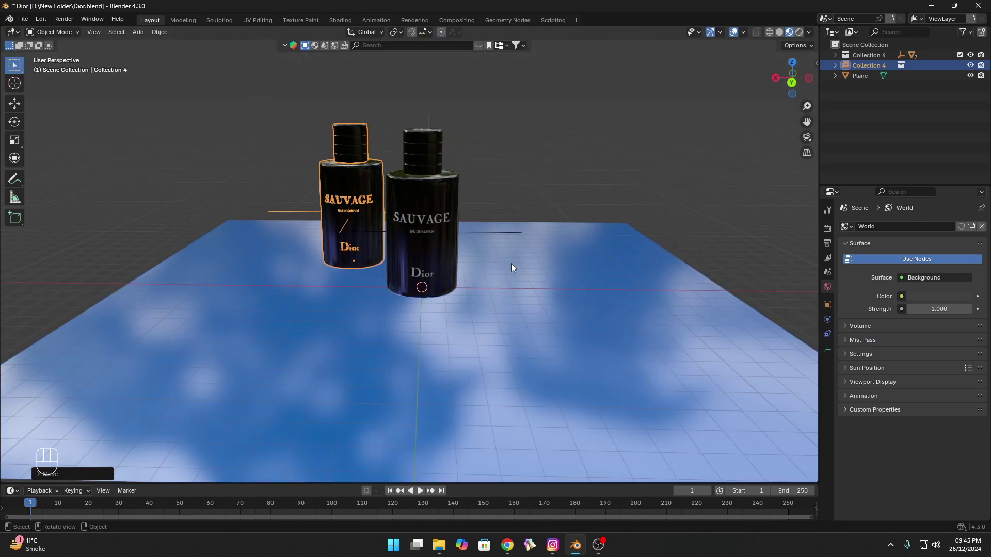
Step: Add a second Collection 4 instance and place it on the original bottle's other side, set back like the first instance
left_click_drag(869, 65, 411, 310)
key("ctrl+KP_1")
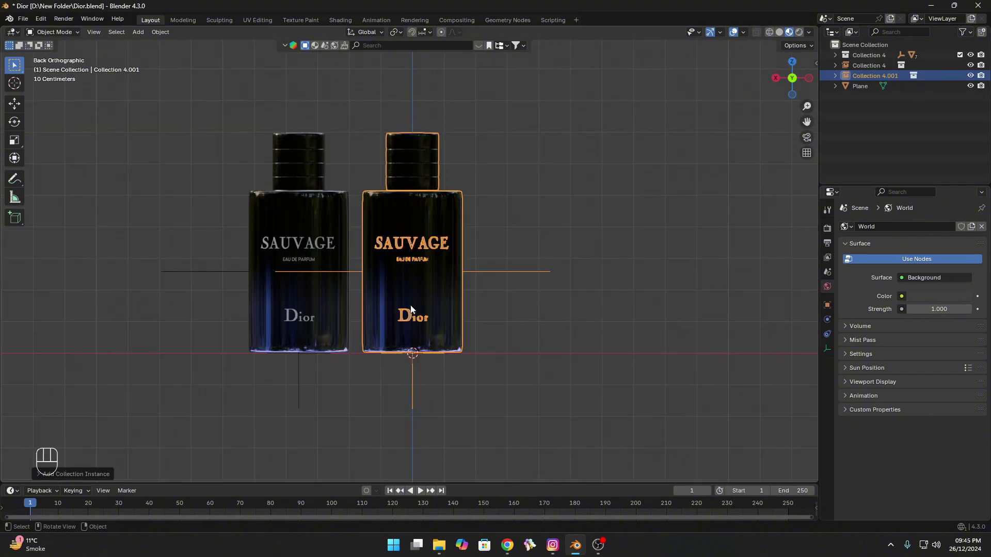
key("g")
key("x")
left_click(476, 294)
middle_click_drag(476, 294, 476, 265)
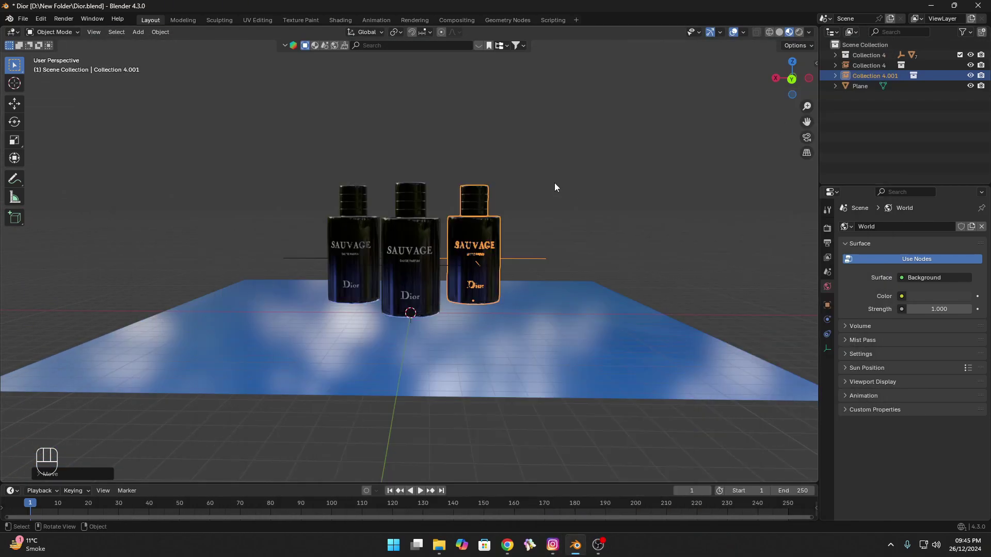
Step: Add a cube and scale it up into a large backdrop block
middle_click_drag(555, 183, 512, 302)
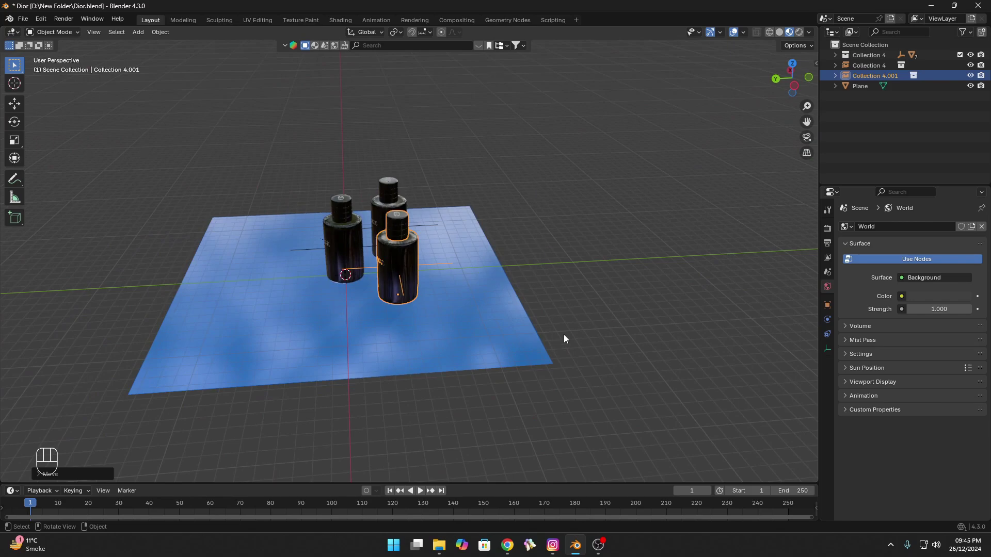
left_click(552, 545)
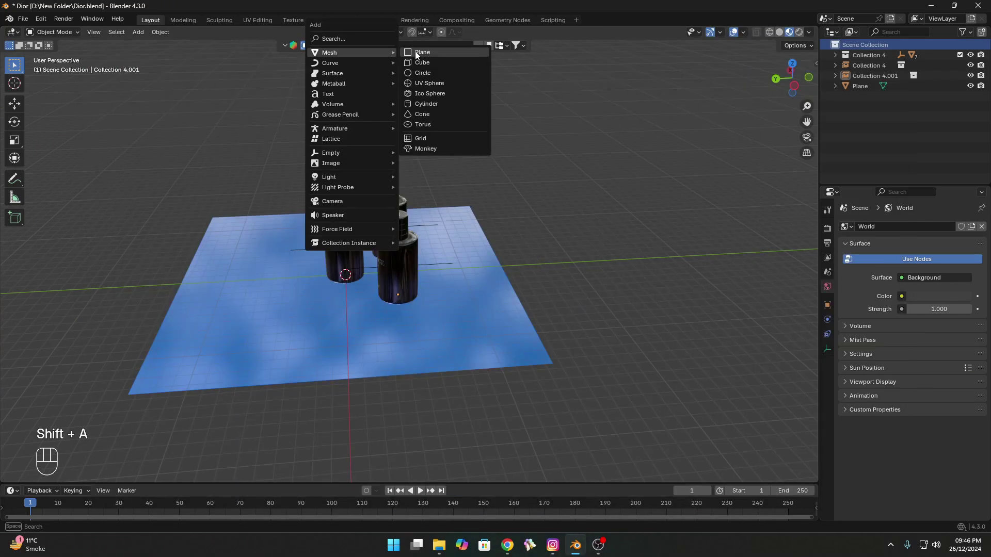
left_click(428, 64)
key("s")
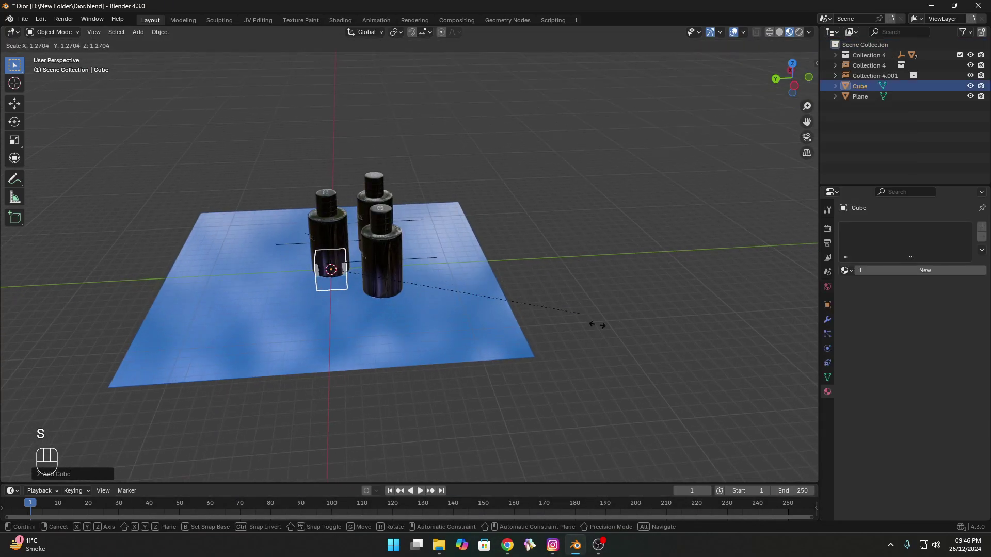
left_click(432, 440)
Step: Move the cube back along the Y axis so it stands behind the three bottles
middle_click_drag(589, 271, 430, 292)
key("g")
key("y")
right_click(430, 317)
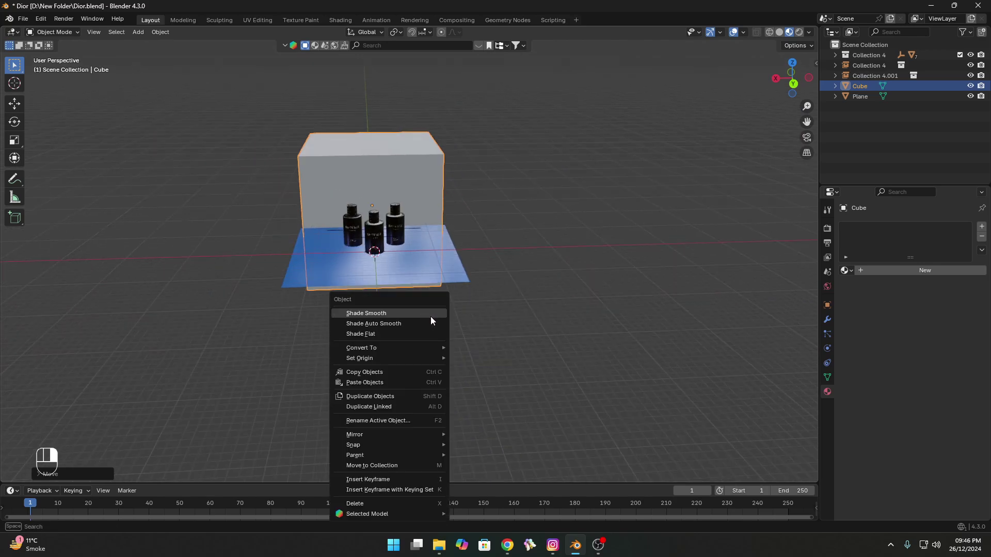
Step: Add a camera to the scene and frame the three bottles from the front
middle_click_drag(580, 337, 450, 413)
scroll(450, 414, "up", 5)
middle_click_drag(391, 370, 432, 395)
key("shift+a")
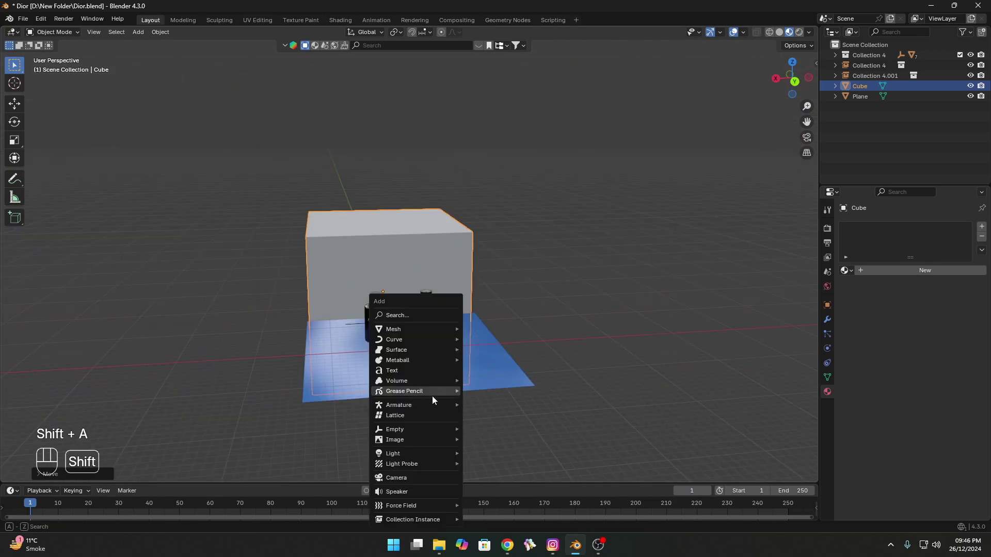
left_click(396, 478)
middle_click_drag(396, 478, 491, 348)
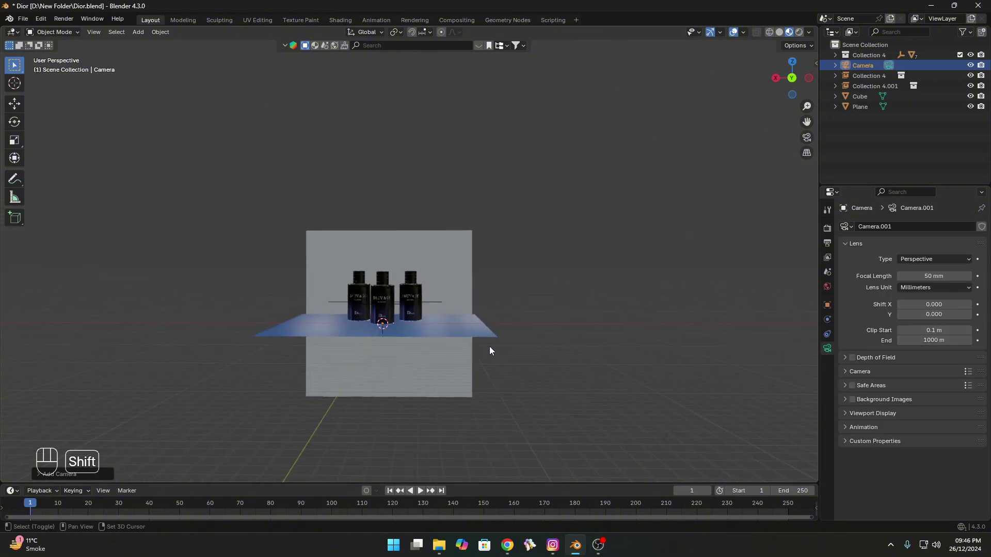
scroll(535, 342, "up", 6)
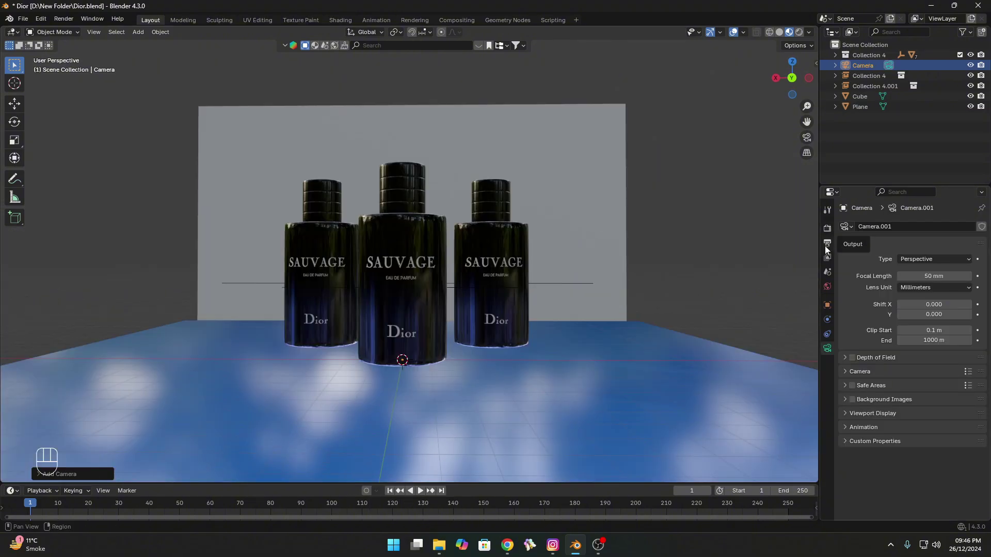
Step: Set the output's Y resolution to 1920 px for a square render
left_click(828, 242)
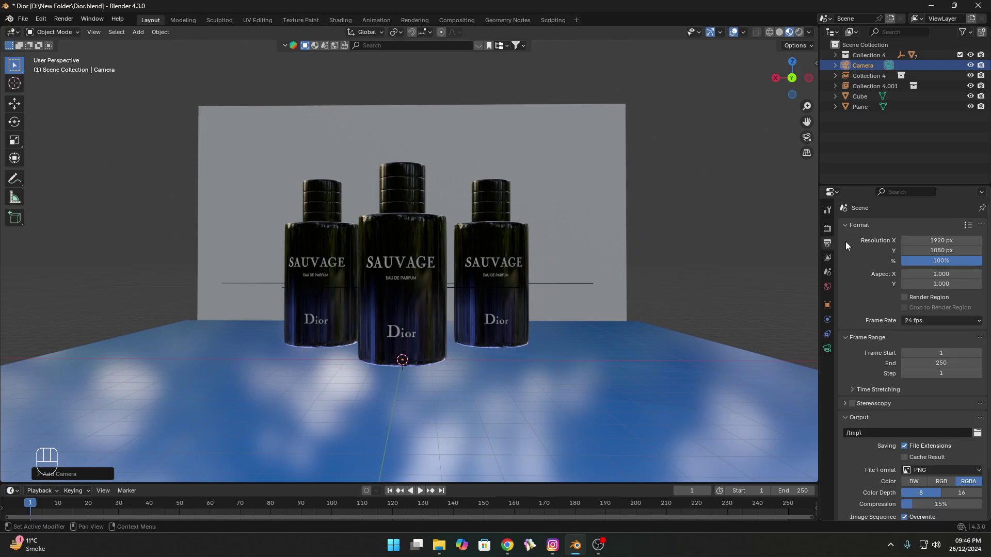
left_click(937, 251)
type("1920")
key("Return")
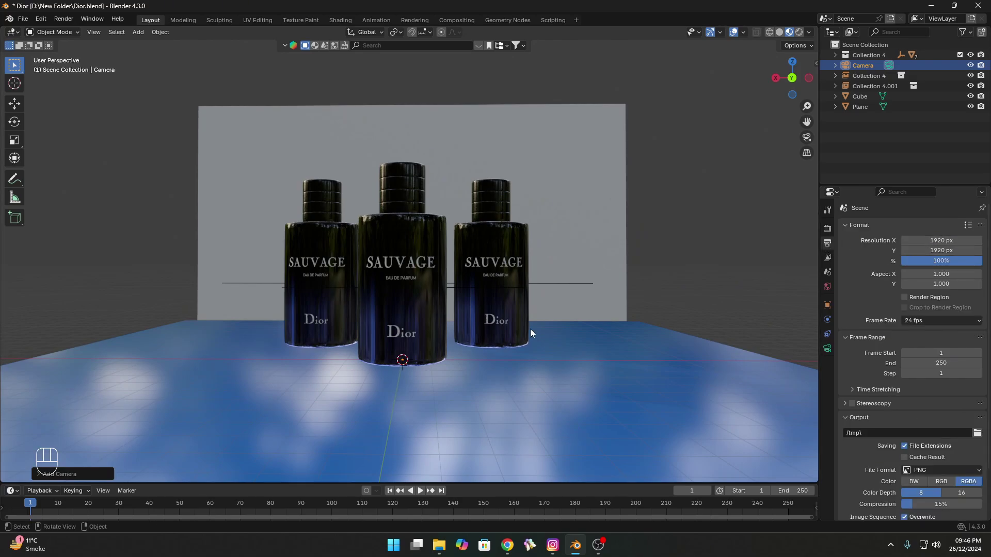
Step: Align the camera to the current front view of the three bottles
middle_click_drag(531, 330, 497, 327, "shift")
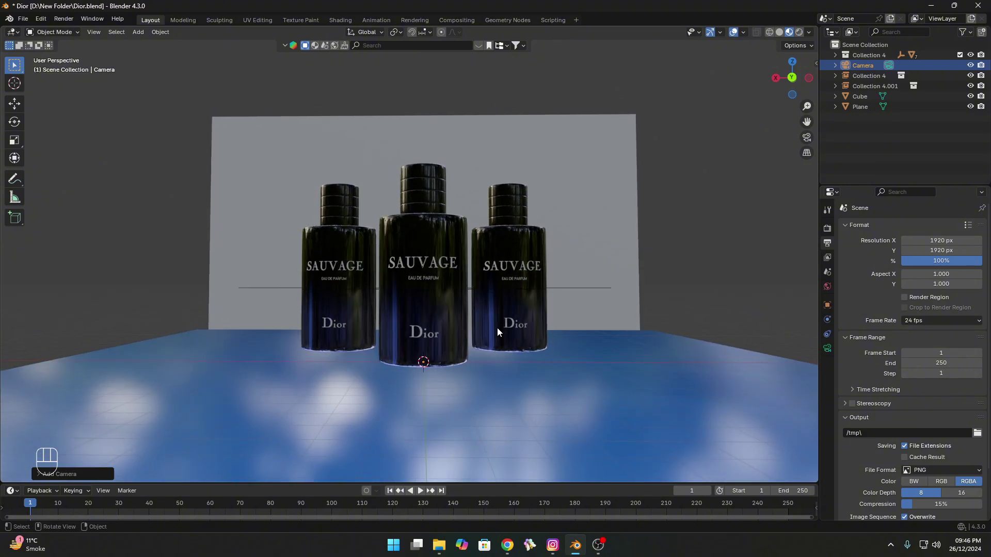
key("ctrl+alt+KP_0")
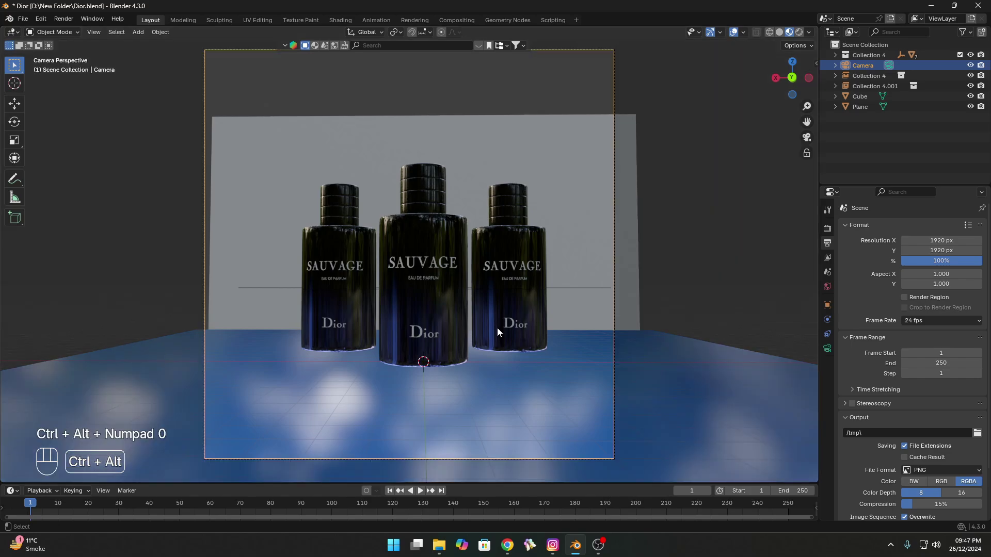
scroll(417, 221, "down", 4)
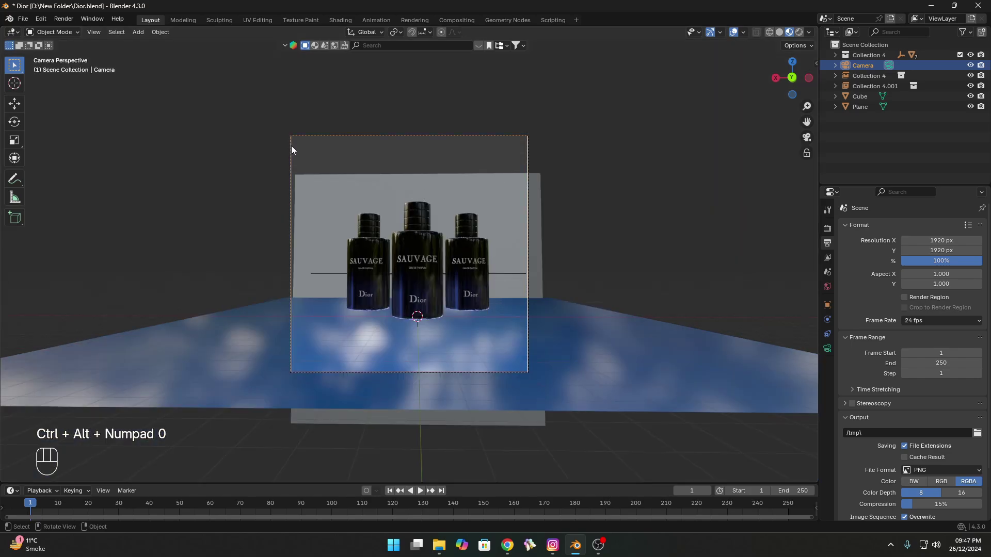
scroll(525, 371, "up", 2)
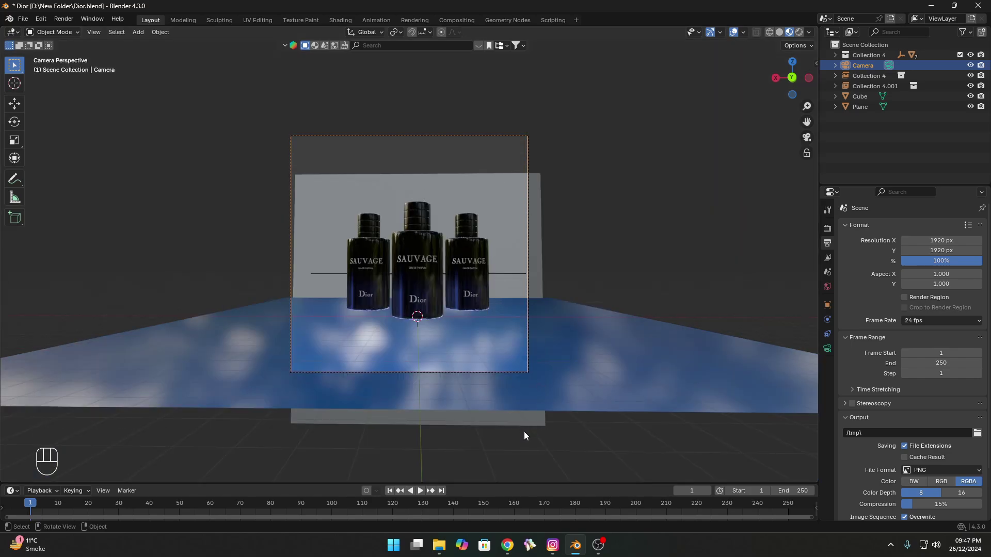
Step: Lower the camera along the global Z axis by about 0.885 m
key("g")
key("z")
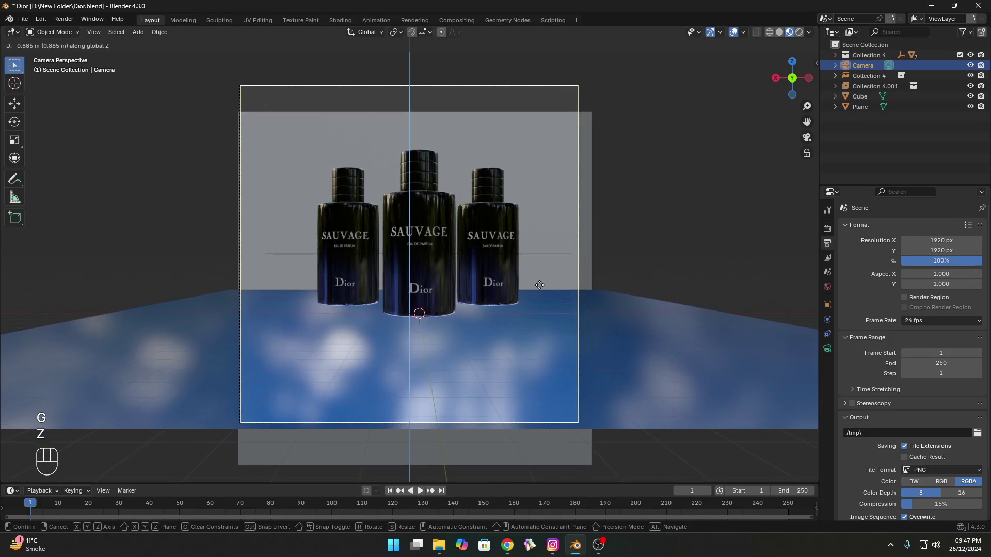
left_click(539, 285)
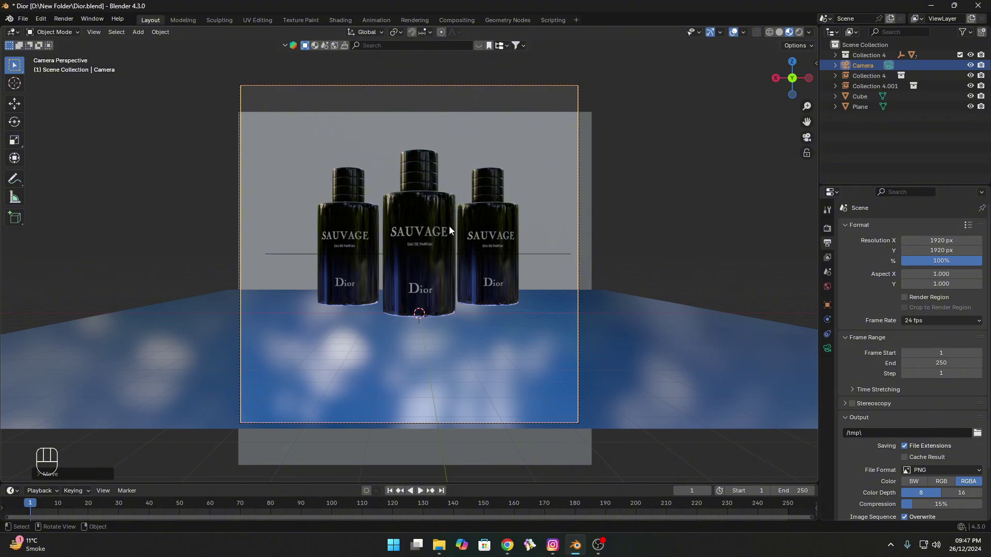
Step: Set the camera's focal length to 100 mm
left_click(827, 348)
left_click(935, 276)
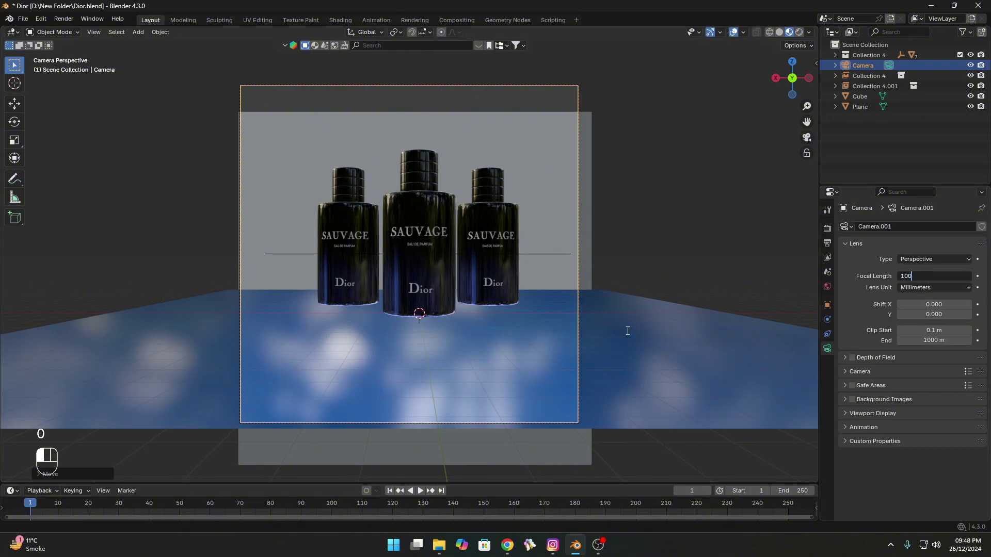
left_click(628, 331)
Step: Dolly the camera back along its local Z axis until all three bottles fit the frame, and centre them by shifting it along X
key("g")
key("z")
key("z")
key("g")
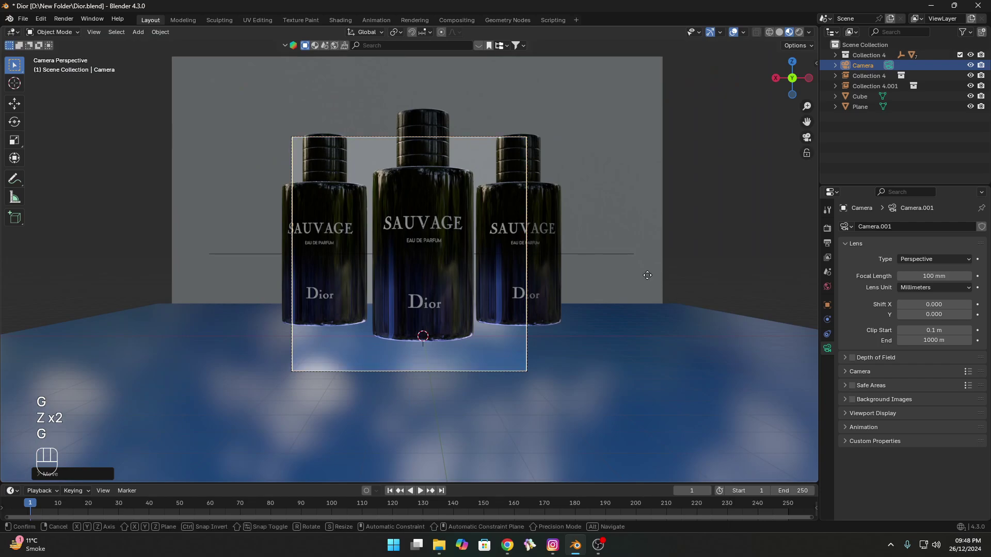
key("z")
key("z")
key("g")
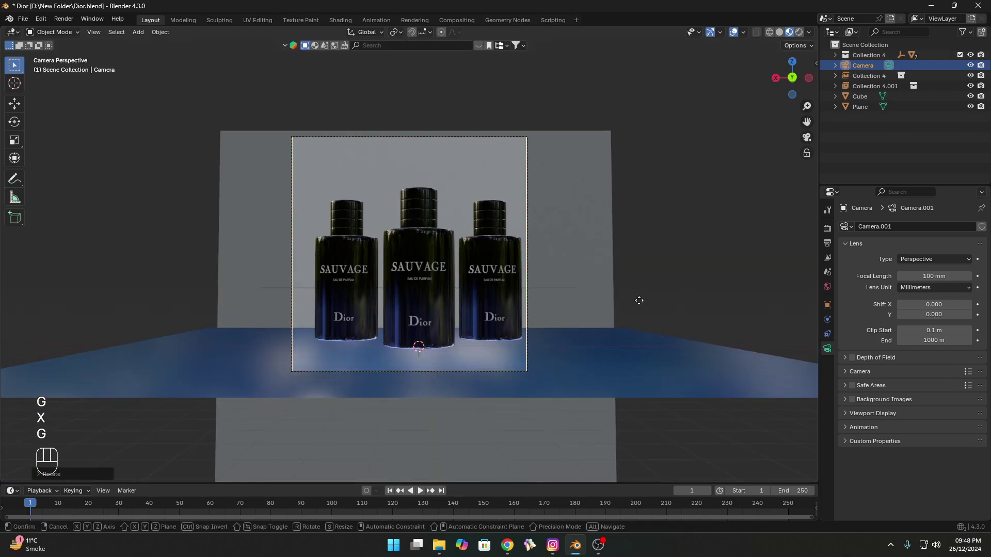
key("x")
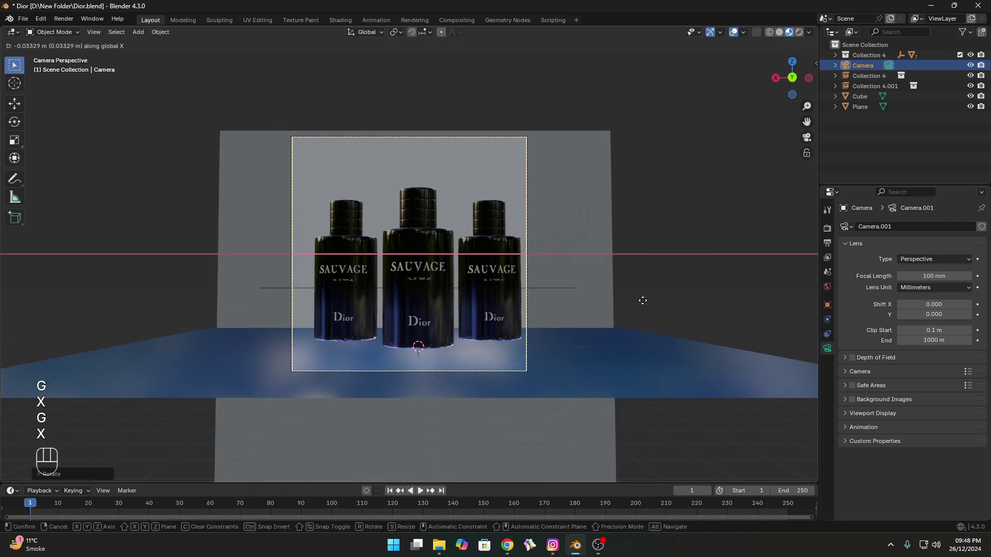
Step: Raise the backdrop cube along the Z axis behind the bottles and save the file
key("g")
key("z")
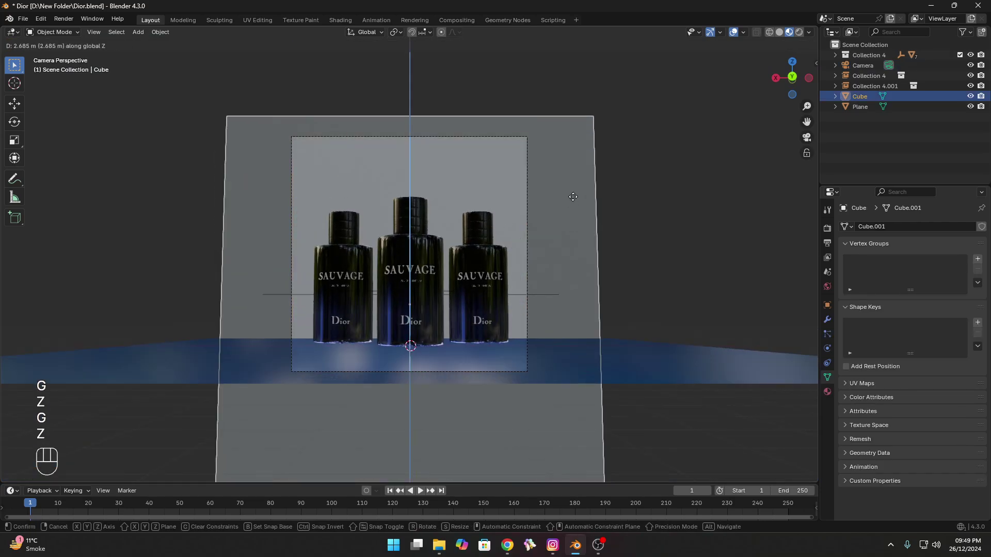
left_click(577, 170)
middle_click_drag(577, 171, 549, 252)
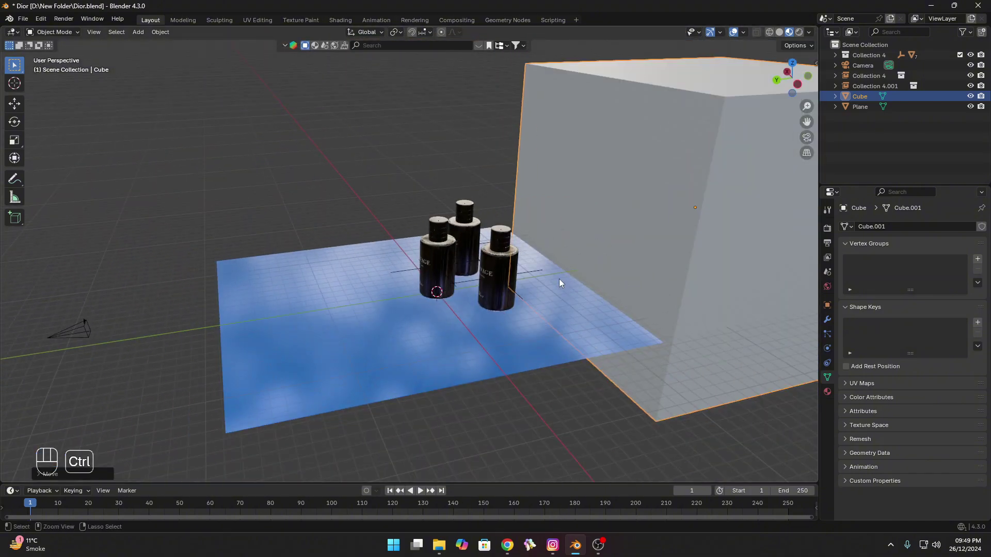
key("ctrl+s")
Step: Split the 3D viewport in two and show the rendered camera view in the narrower one
middle_click_drag(624, 448, 482, 284)
key("z")
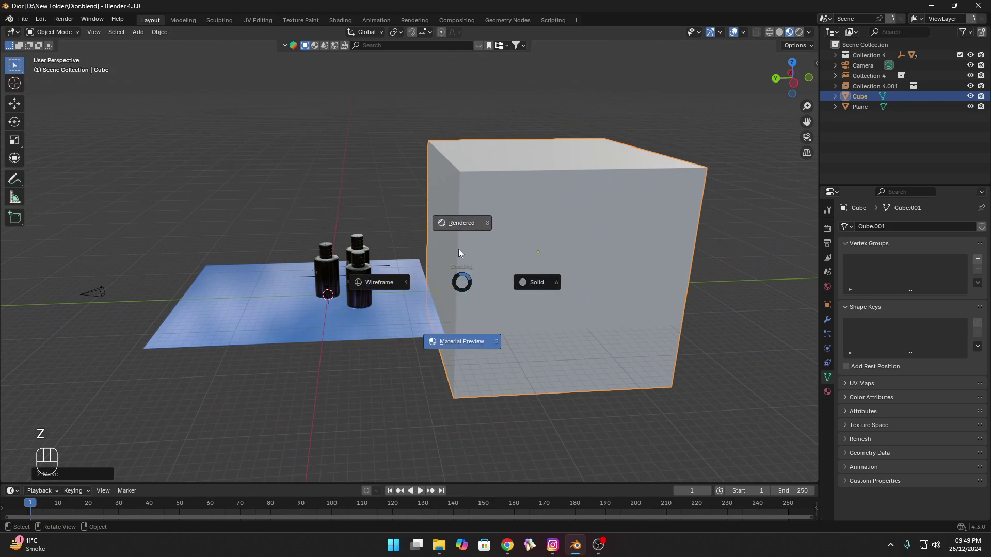
left_click(466, 213)
mouse_move(490, 221)
middle_mouse_down()
mouse_move(482, 225)
mouse_move(542, 242)
mouse_move(537, 227)
middle_mouse_up()
left_click_drag(818, 24, 288, 62)
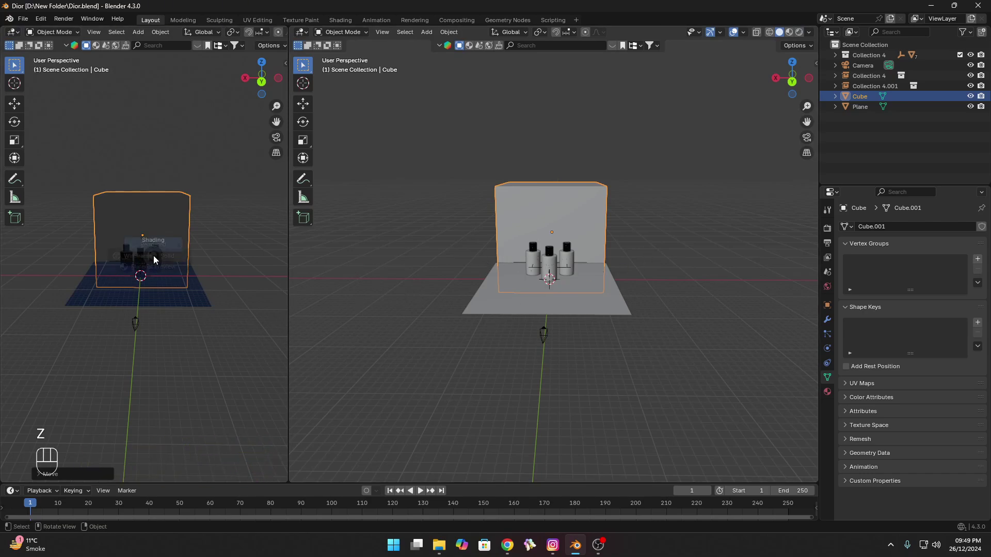
left_click(276, 136)
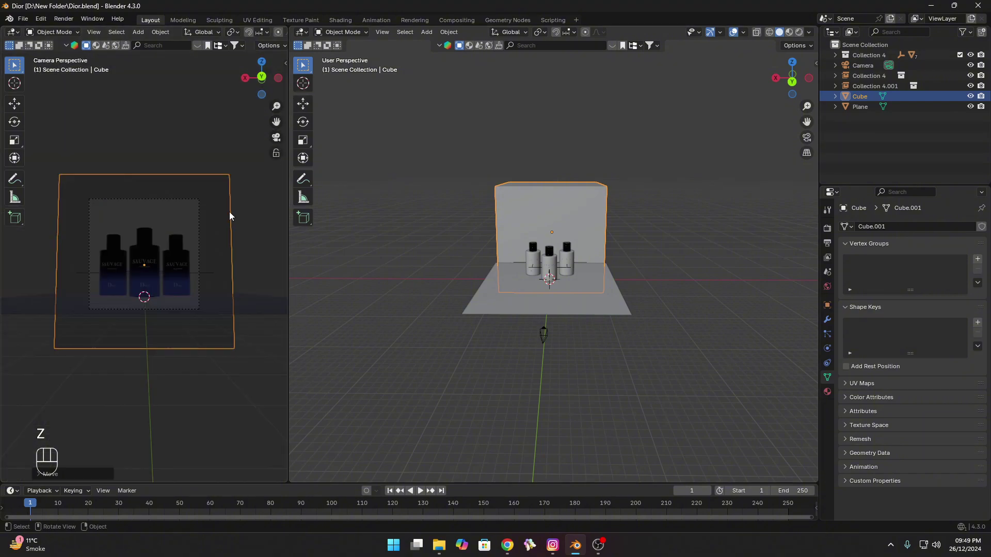
Step: Hide the toolbar, overlays and gizmos in the rendered camera viewport, and save the file
scroll(225, 222, "up", 4)
scroll(221, 206, "up", 2, "shift")
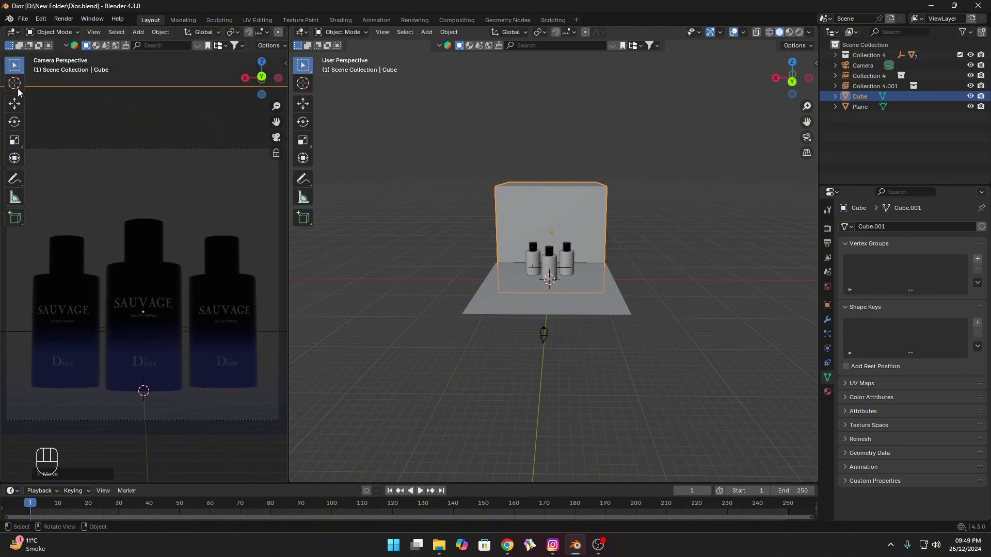
key("t")
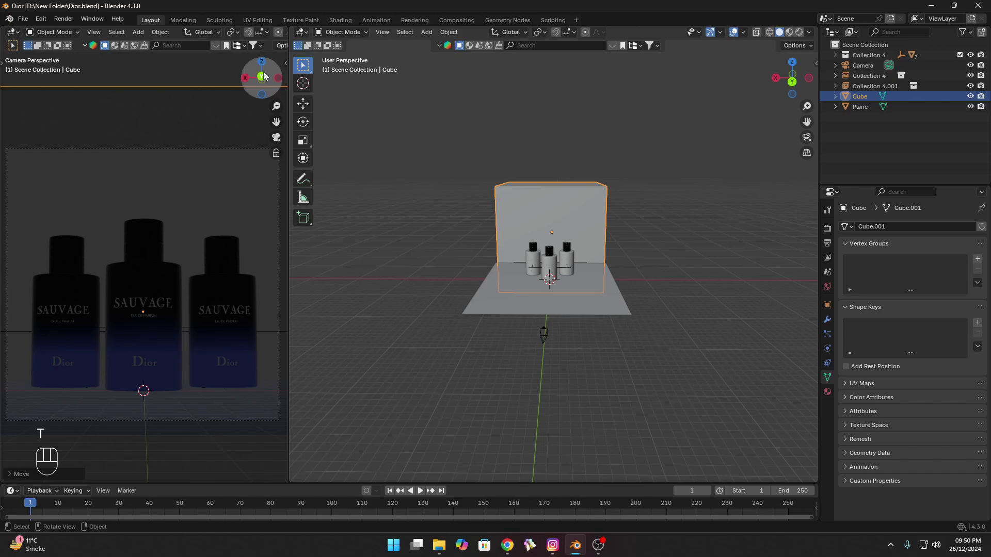
scroll(211, 34, "down", 5)
left_click(211, 32)
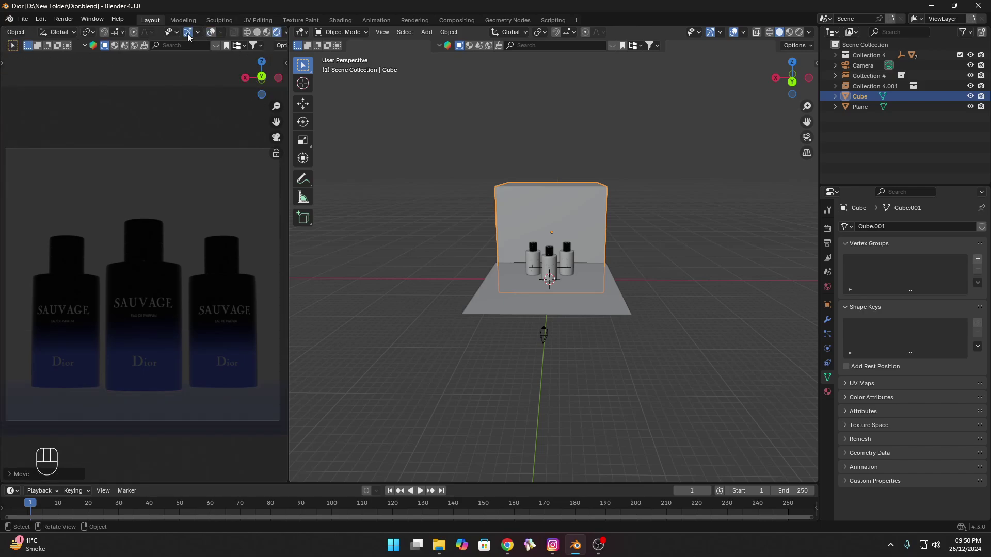
key("ctrl+s")
key("ctrl+s")
Step: Set the world background strength to 0
middle_click_drag(413, 269, 566, 333)
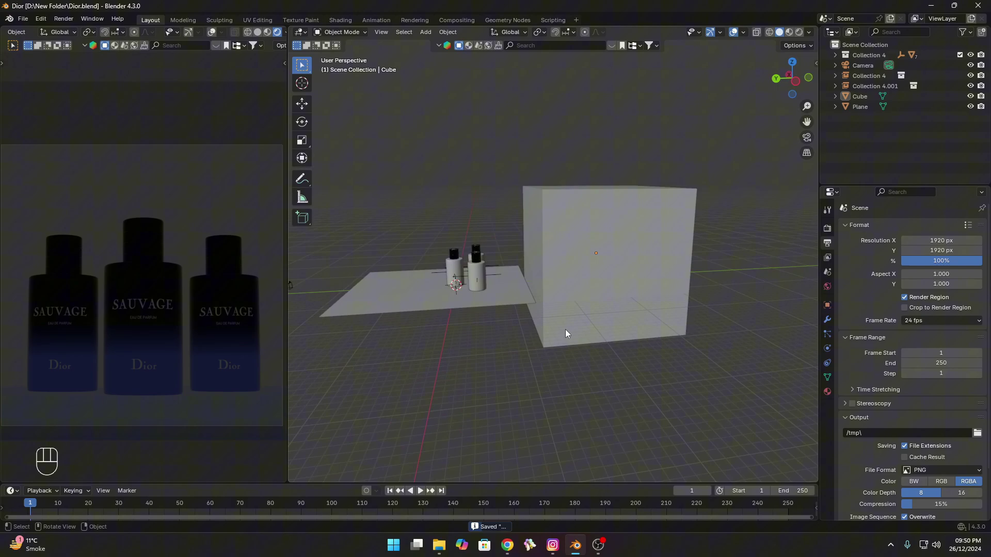
left_click(827, 287)
left_click_drag(938, 309, 877, 308)
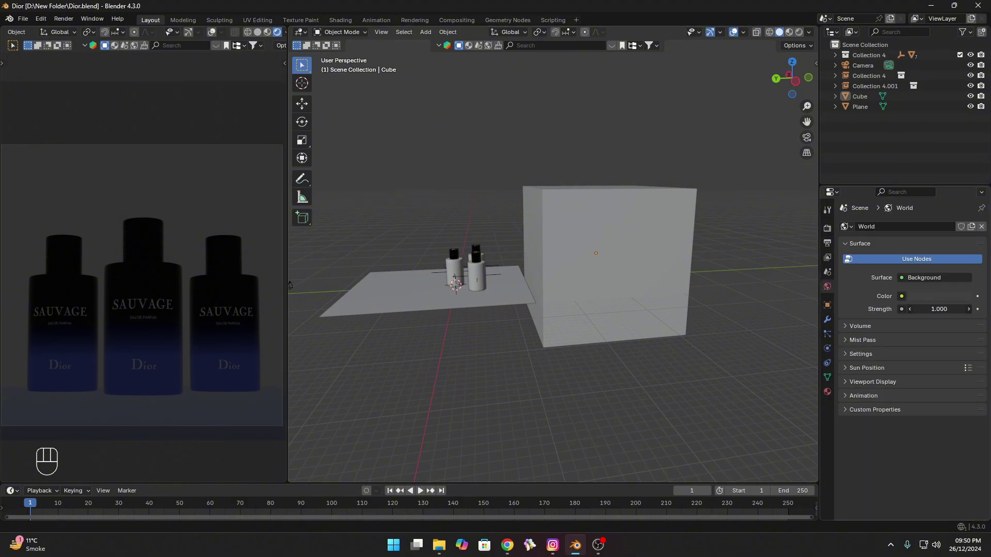
Step: Add an area light in the Lights collection and move it along X and Z to sit beside the front bottle
key("shift+a")
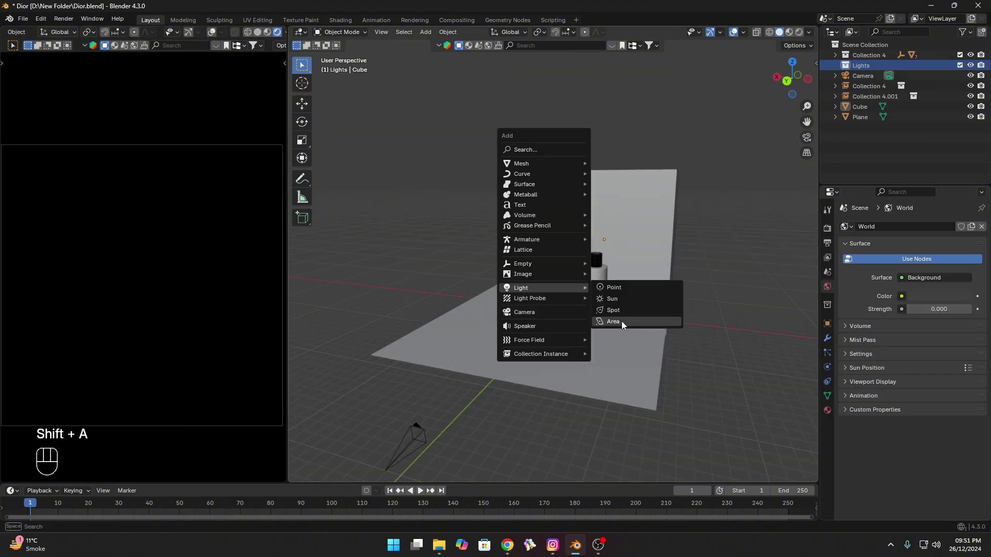
left_click(622, 321)
key("g")
key("x")
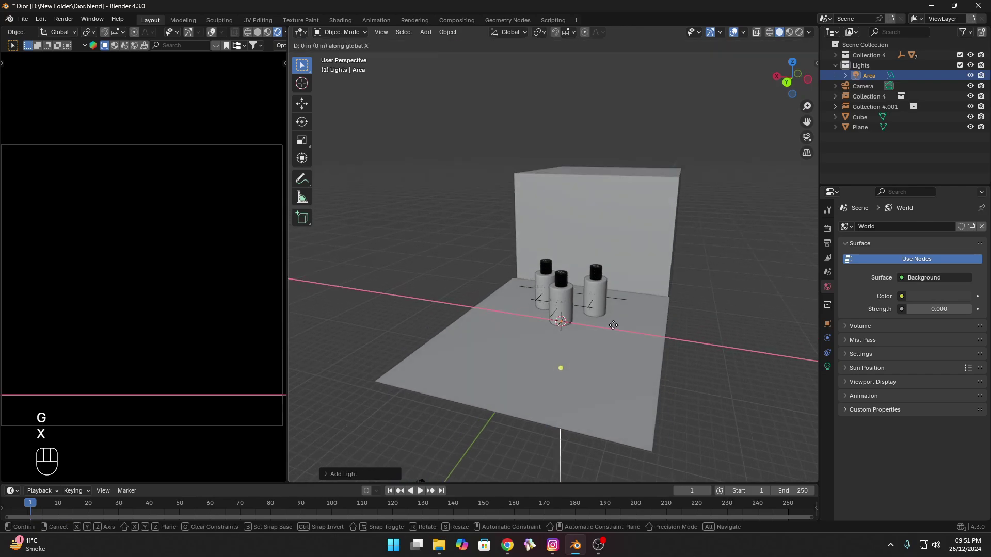
key("g")
key("y")
key("z")
left_click(661, 336)
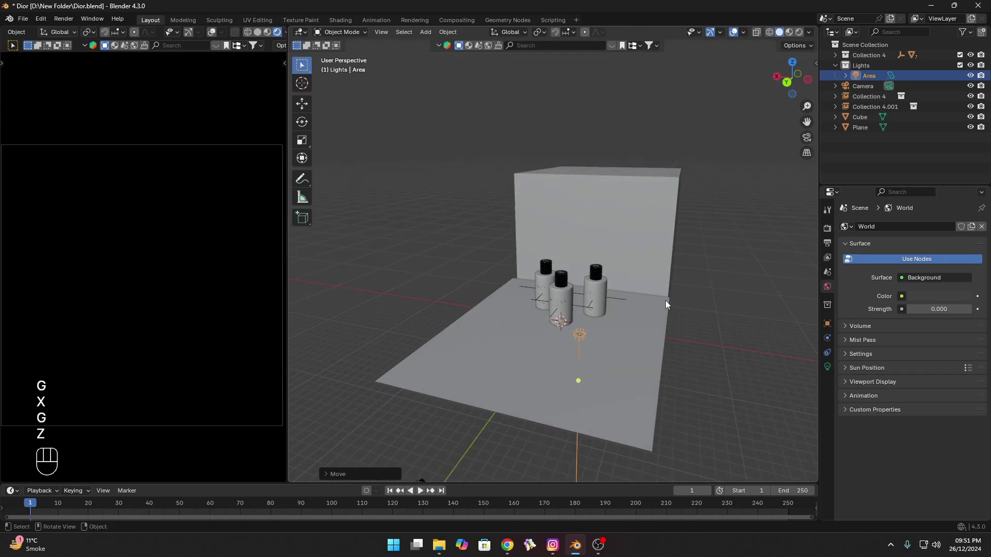
Step: Rotate the area light about Y so it shines horizontally across the floor, and turn it about Z toward the bottles
key("r")
key("y")
key("Left")
key("Left")
key("Left")
key("r")
key("z")
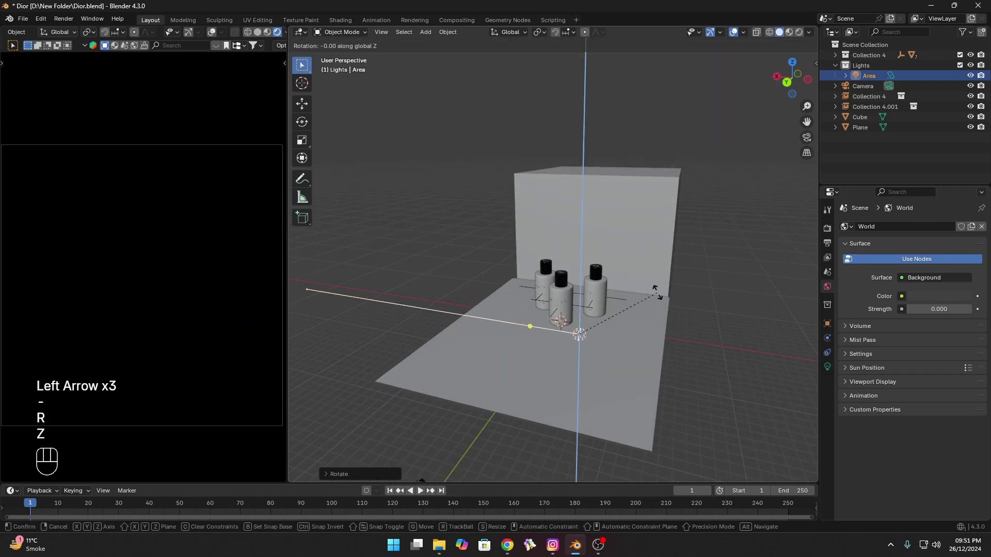
left_click(615, 376)
Step: Rotate the area light about its local Y axis to adjust its tilt toward the bottles
middle_click_drag(615, 377, 671, 351)
middle_click_drag(671, 351, 594, 331, "shift")
scroll(583, 331, "up", 3)
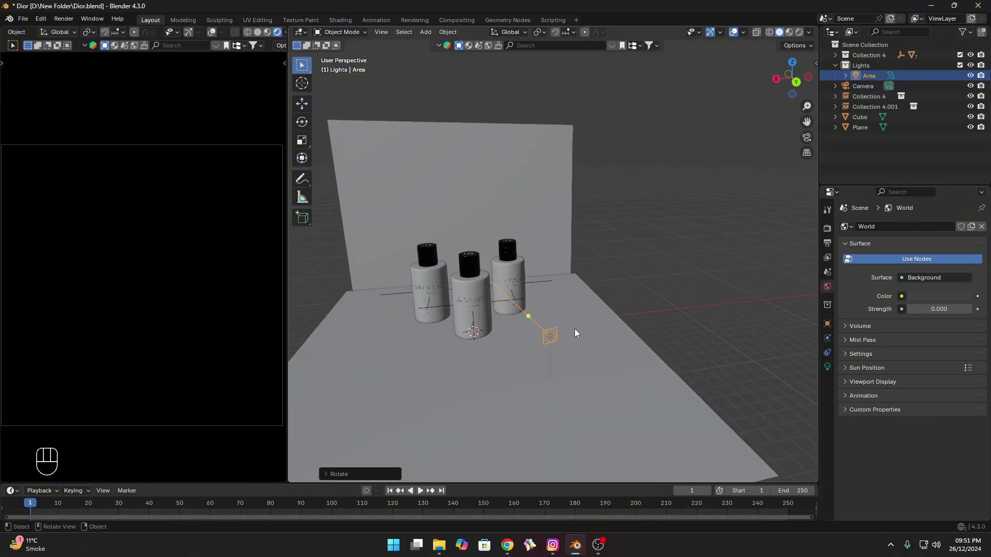
key("r")
key("y")
key("y")
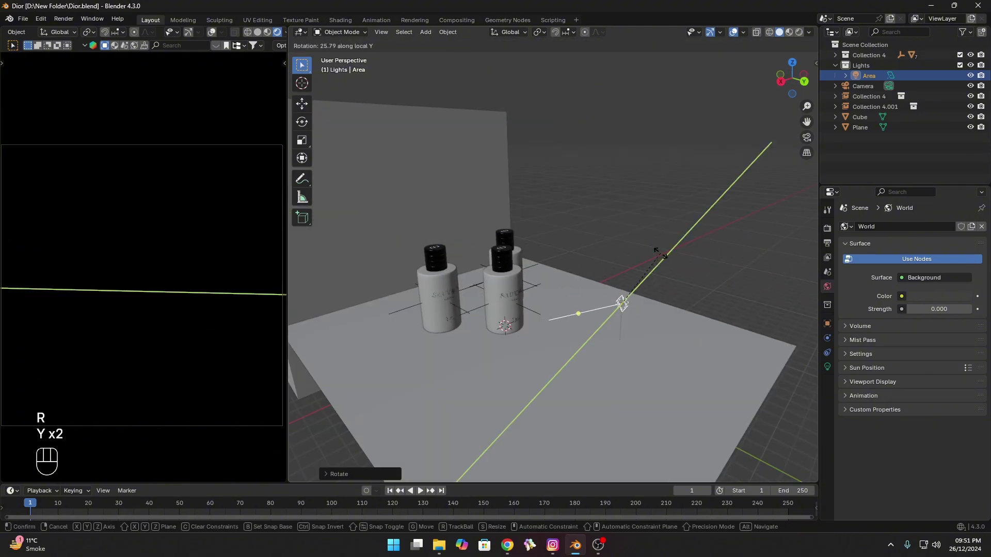
left_click(683, 279)
Step: Scale the area light along Z by about 11.4 into a tall, narrow strip, and save the file
middle_click_drag(684, 278, 665, 285)
key("s")
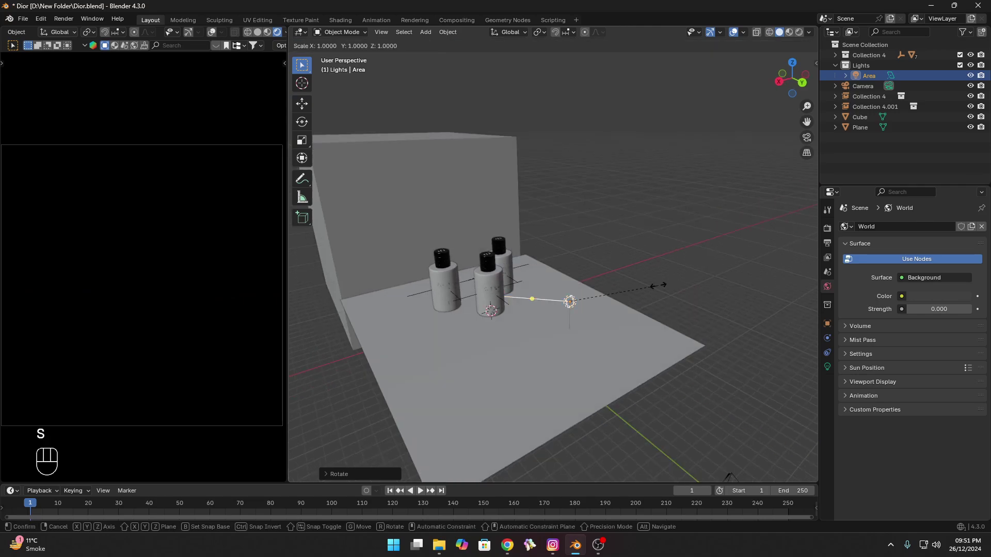
key("z")
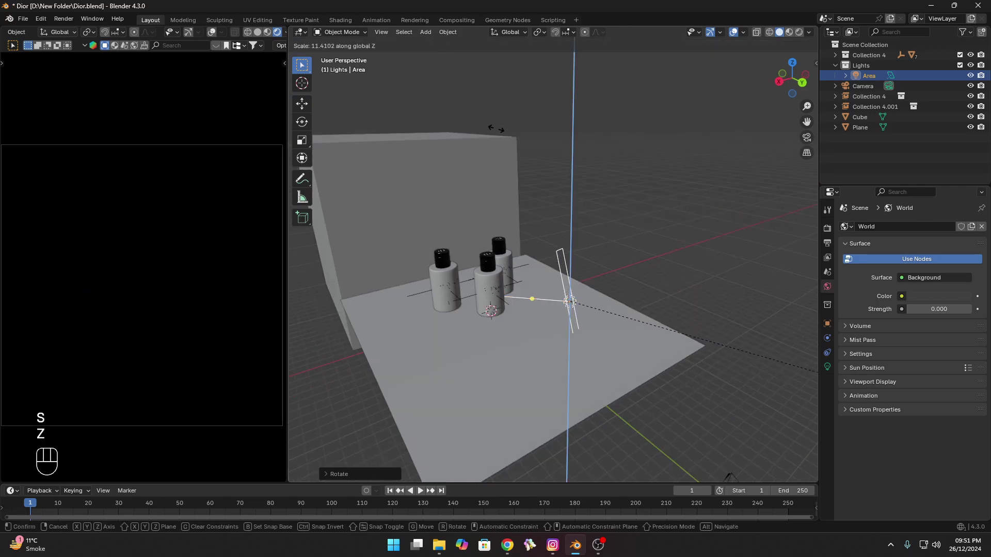
left_click(495, 128)
key("ctrl+s")
Step: Reposition the strip light along Z and X farther outside the bottles, turn it about Z to face them, and save the file
mouse_move(549, 246)
middle_mouse_down()
mouse_move(585, 278)
mouse_move(564, 247)
middle_mouse_up()
key("g")
key("z")
key("g")
key("x")
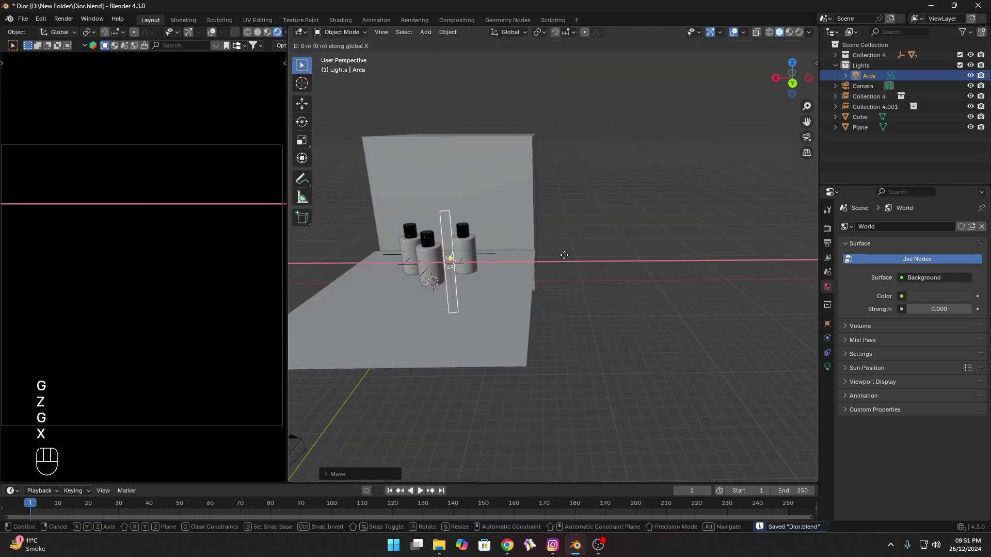
key("r")
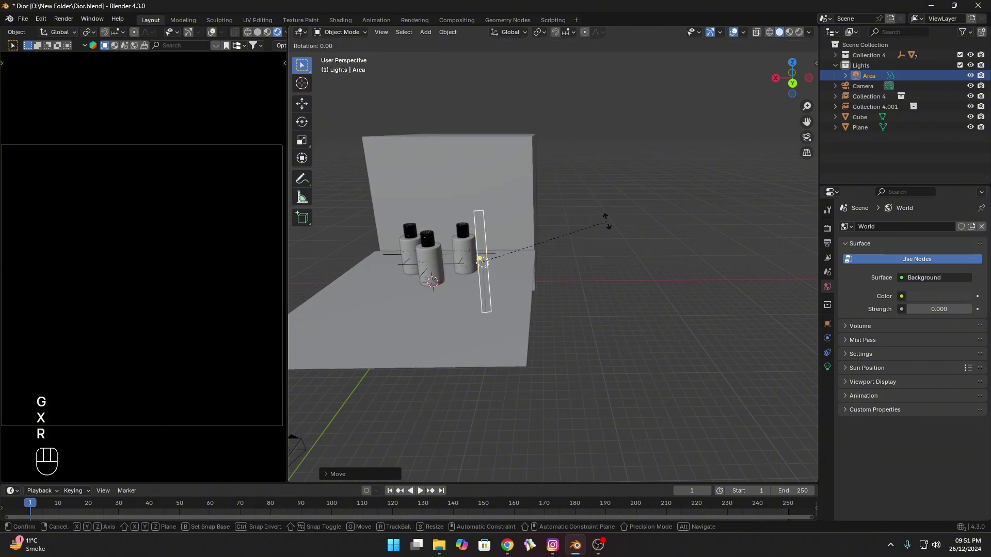
key("z")
left_click(558, 201)
middle_click_drag(541, 243, 618, 295)
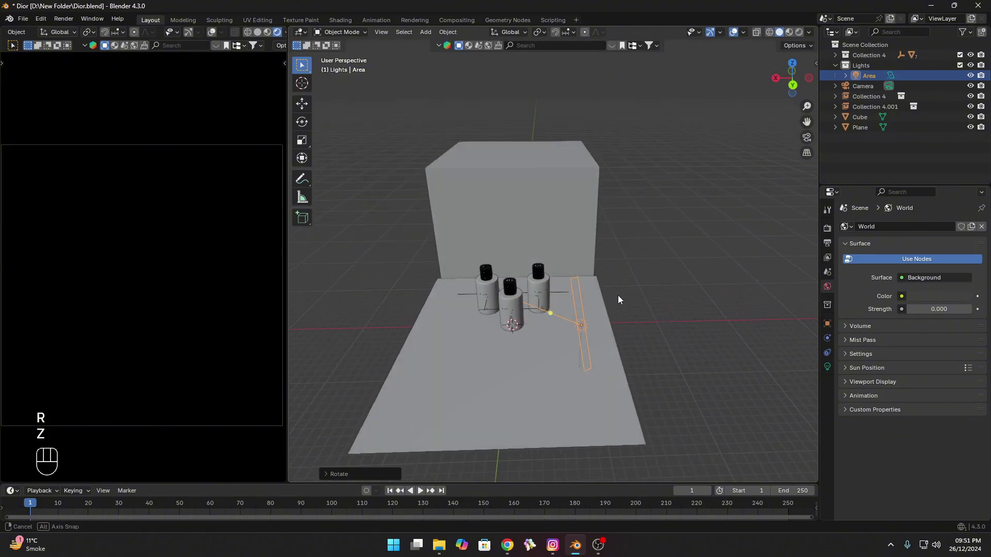
key("ctrl+s")
Step: Switch the render engine to Cycles with GPU Compute as the device, and save the file
left_click(828, 366)
left_click(929, 298)
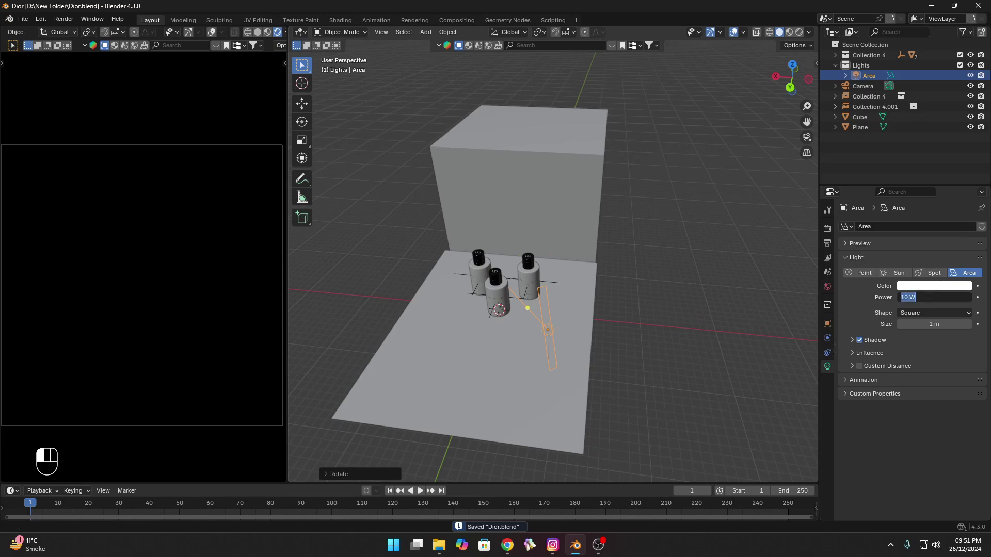
left_click(828, 229)
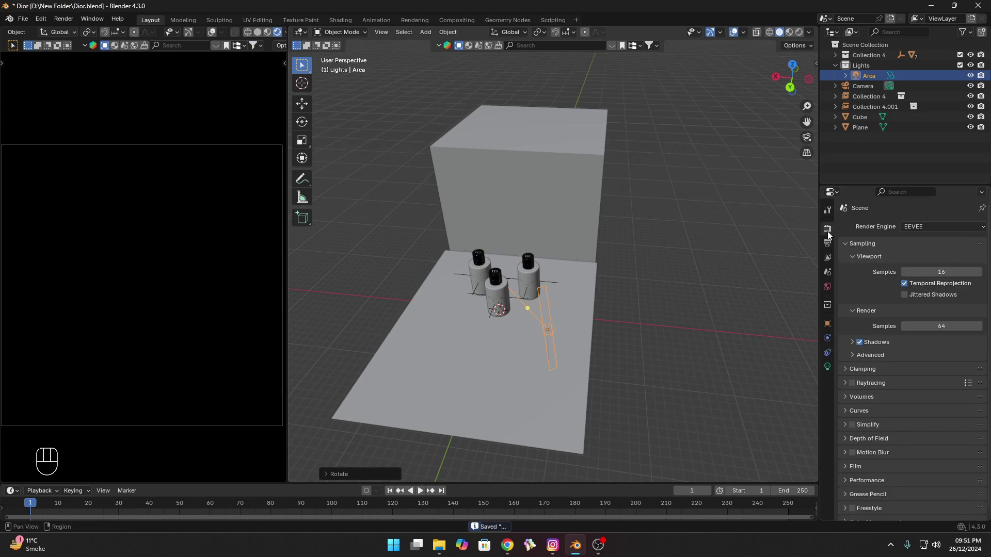
left_click(920, 227)
left_click(931, 265)
left_click(937, 252)
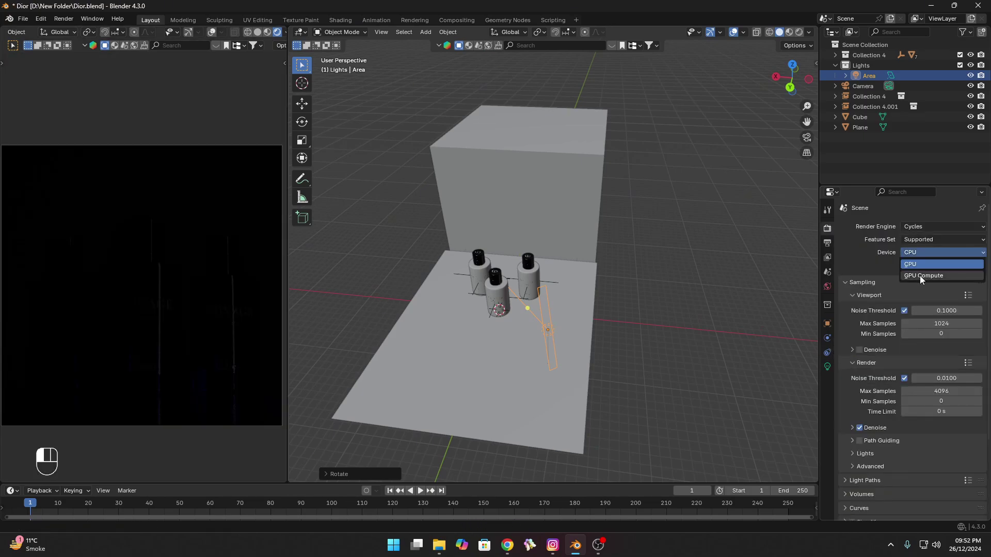
left_click(920, 276)
key("ctrl+s")
Step: Set the viewport max samples to 100, enable viewport denoising with the OptiX denoiser, and save the file
left_click(924, 323)
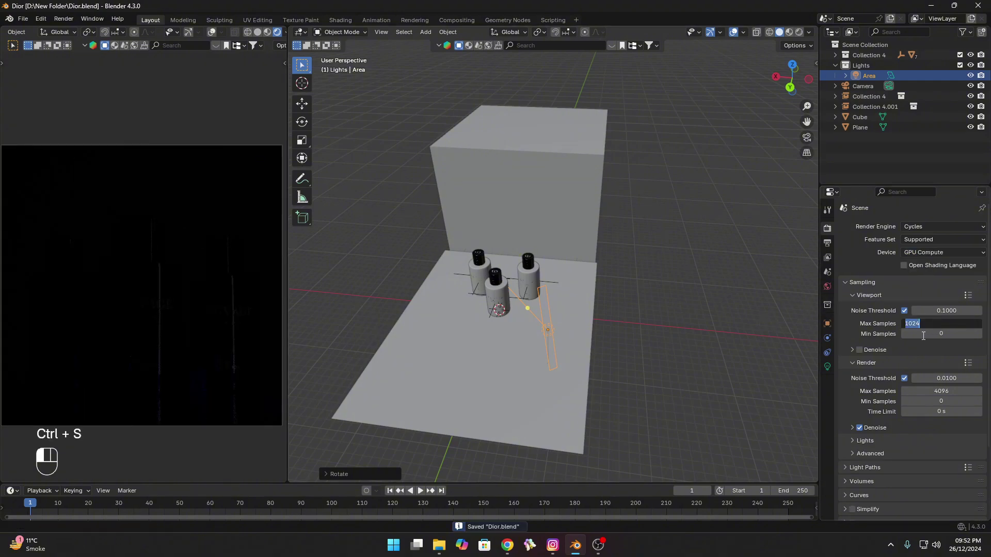
left_click(844, 328)
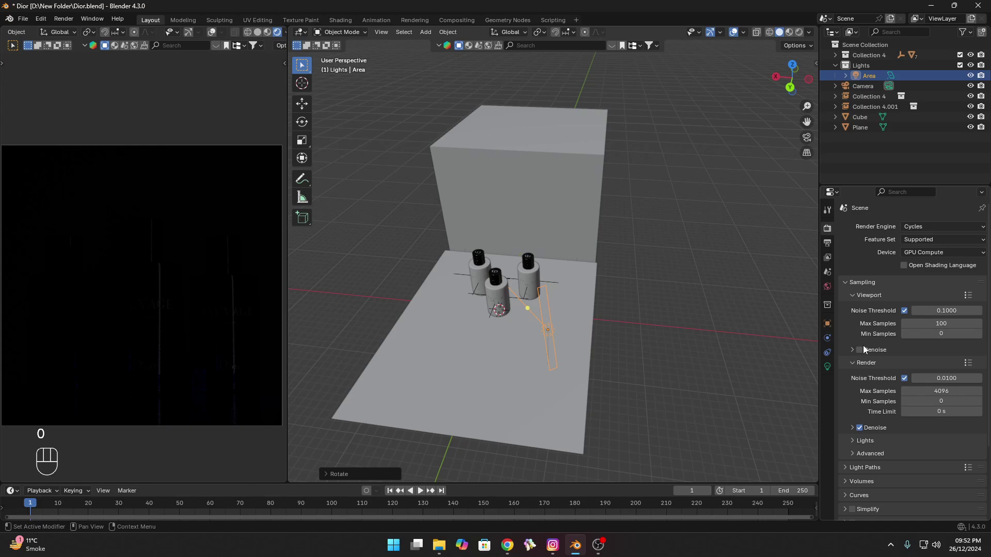
left_click(859, 350)
left_click(852, 350)
left_click(923, 366)
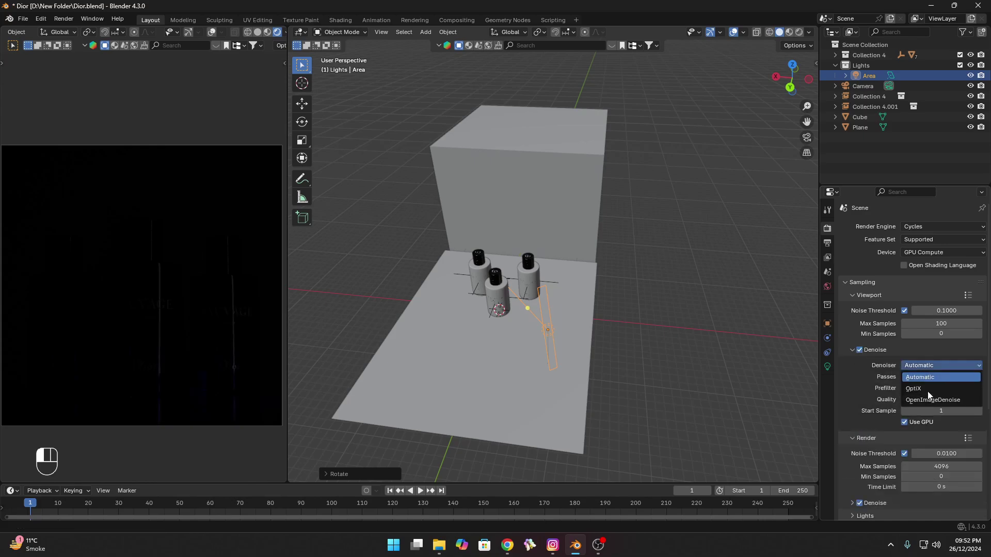
left_click(924, 389)
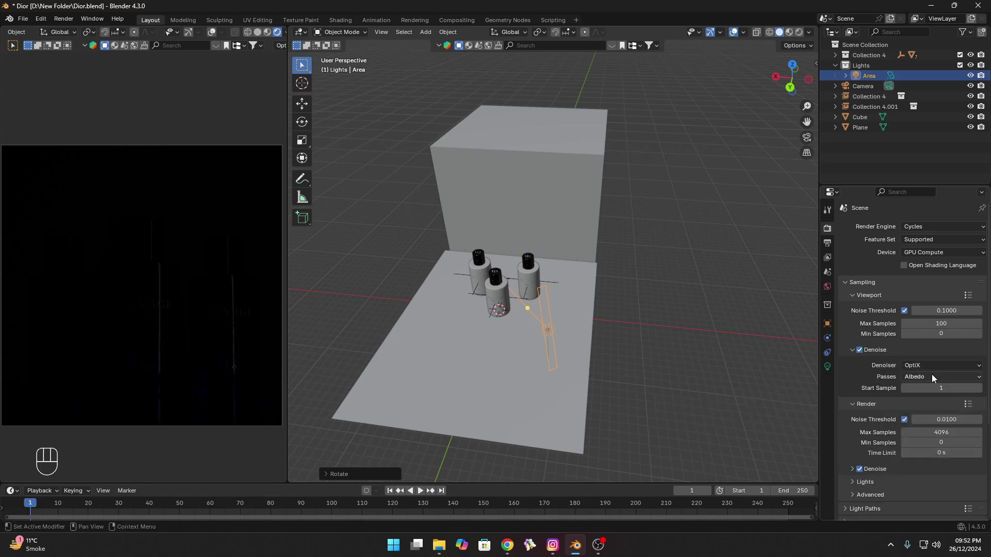
left_click(933, 377)
left_click(852, 350)
key("ctrl+s")
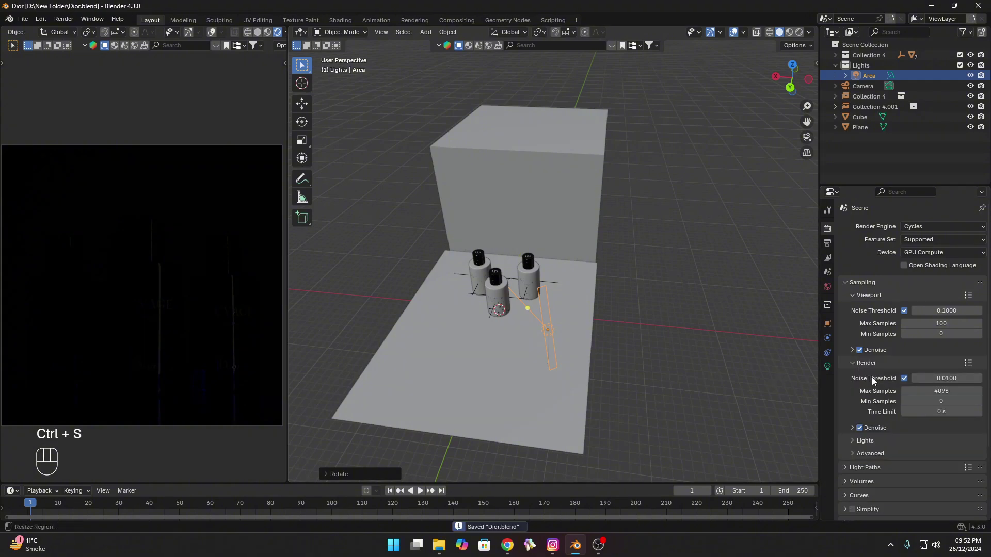
Step: Lower the max samples for the final render and save the file
left_click(941, 391)
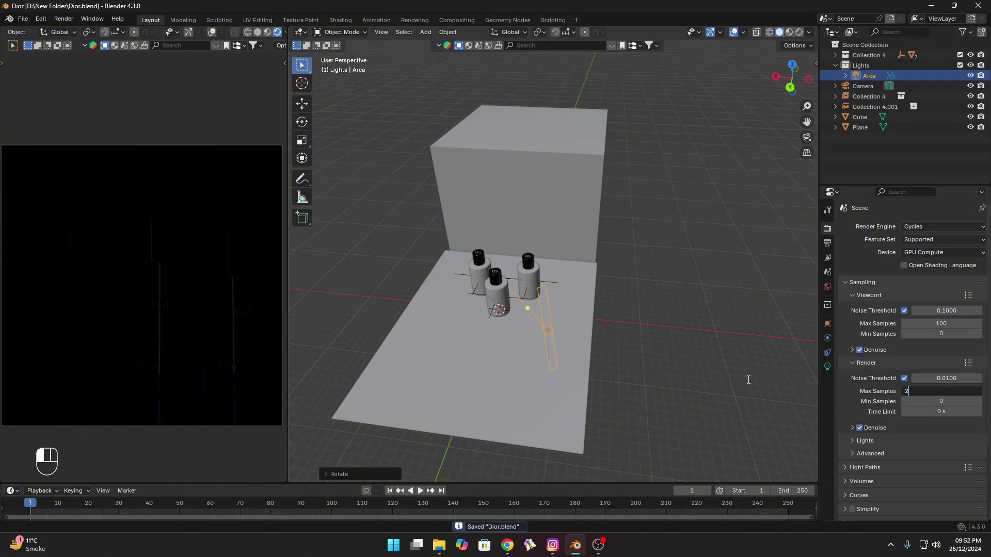
type("2")
key("ctrl+s")
key("ctrl+s")
key("ctrl+s")
Step: Try a power of 100 W on the strip area light, settle on 200 W, and save the file
left_click(828, 367)
left_click(934, 297)
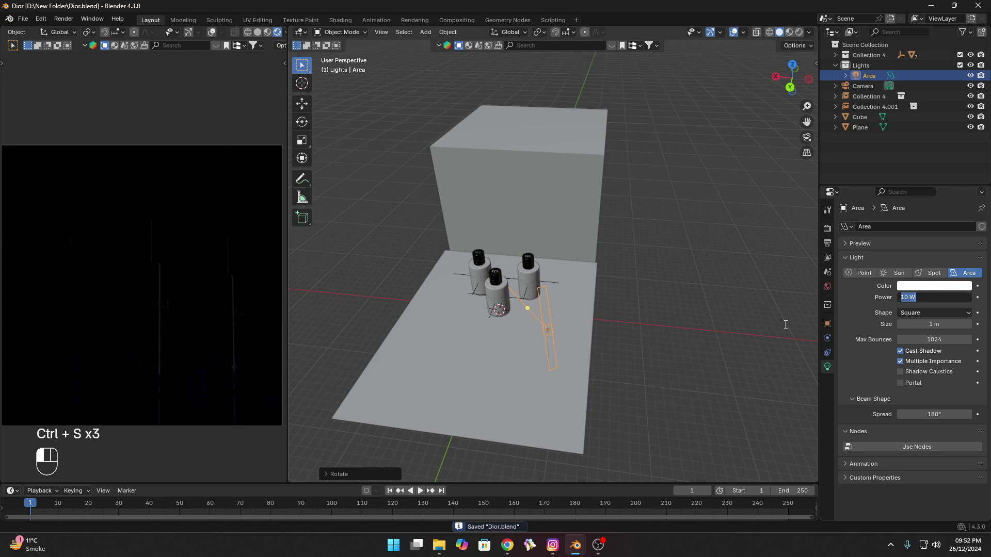
key("ctrl+s")
key("ctrl+s")
middle_click_drag(654, 277, 573, 310)
left_click(925, 301)
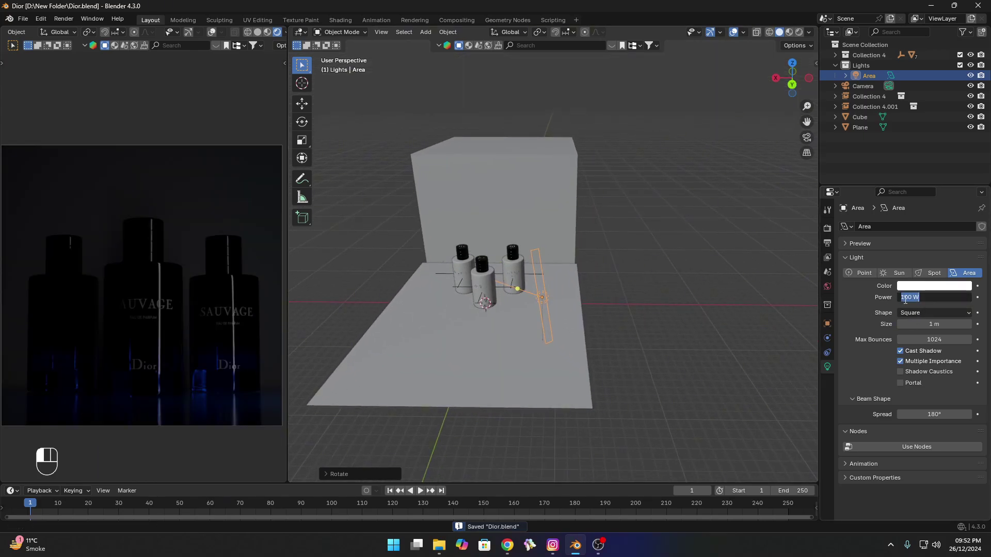
type("200")
key("Return")
key("ctrl+s")
key("ctrl+s")
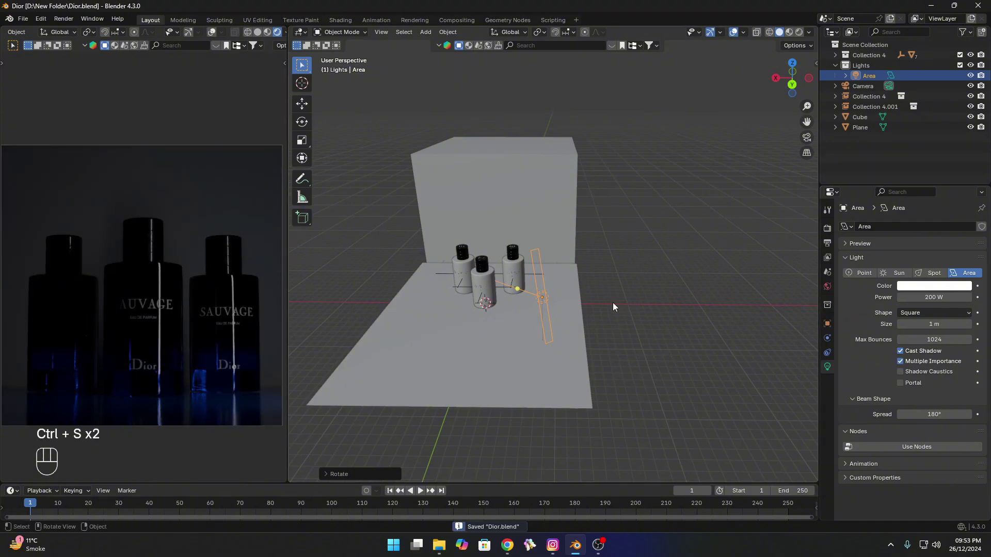
Step: Add a second area light, move it along X to the opposite side, rotate it toward the bottles, scale it up large, and save
mouse_move(612, 303)
middle_mouse_down()
mouse_move(600, 309)
mouse_move(611, 312)
middle_mouse_up()
key("shift+a")
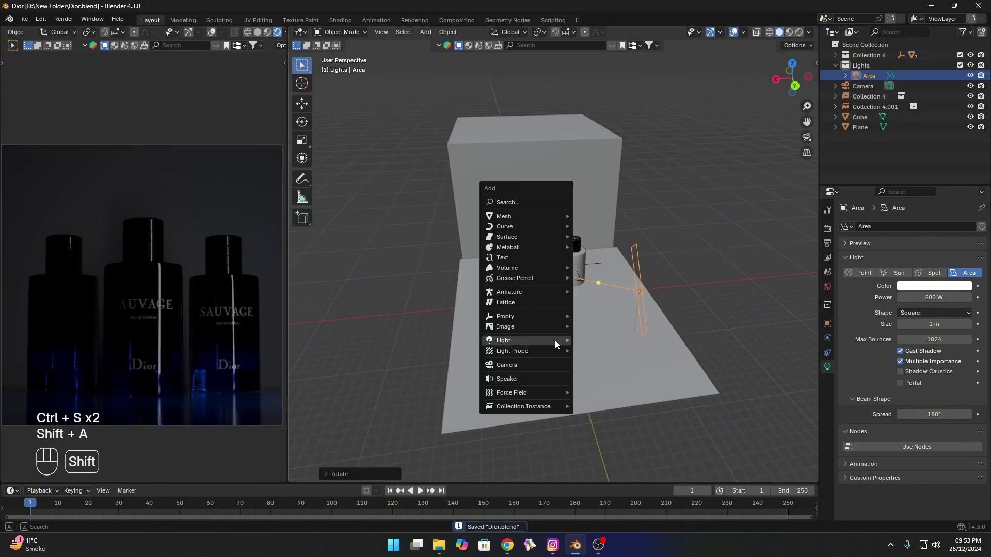
mouse_move(555, 340)
left_click(595, 374)
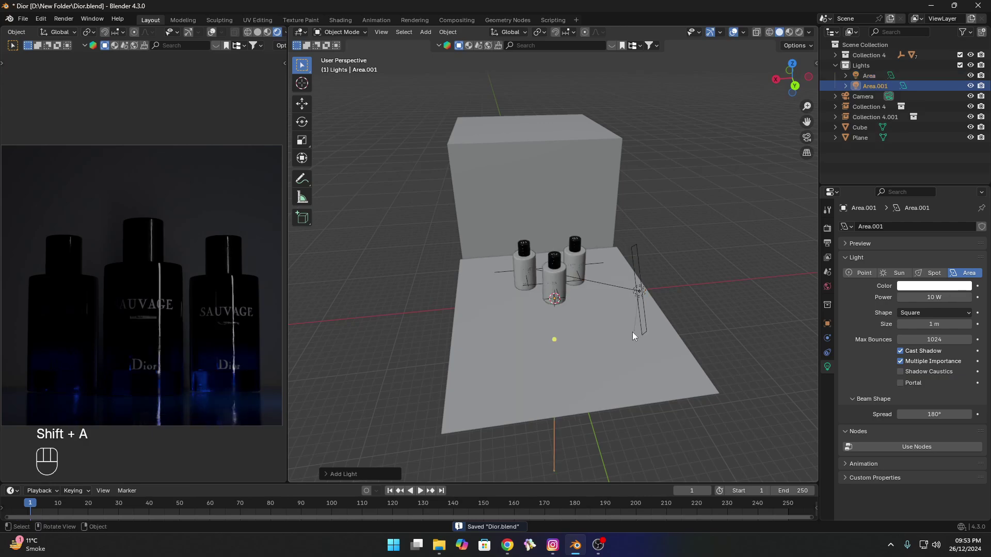
key("g")
key("x")
key("r")
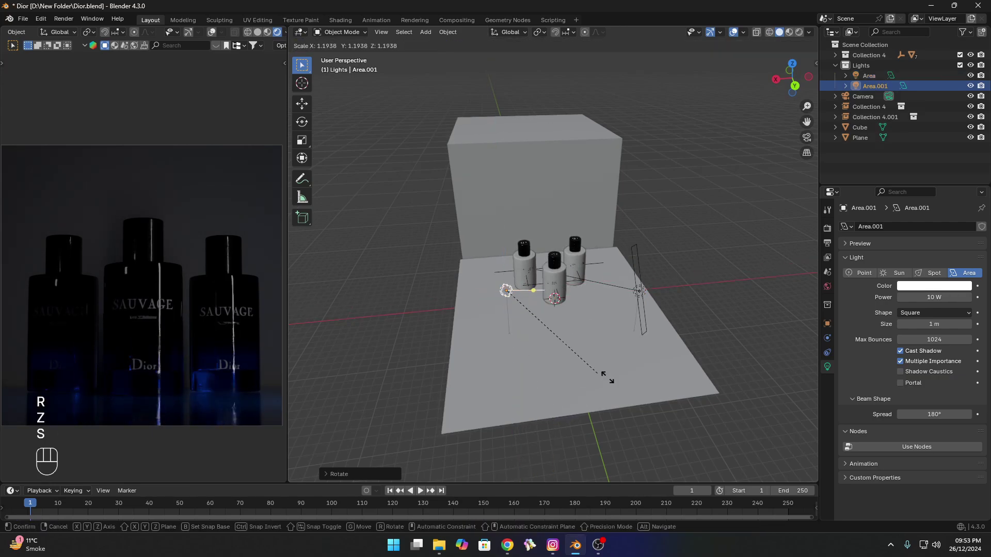
key("ctrl+s")
Step: Set the second area light's power to 200 W and save the file
left_click(925, 297)
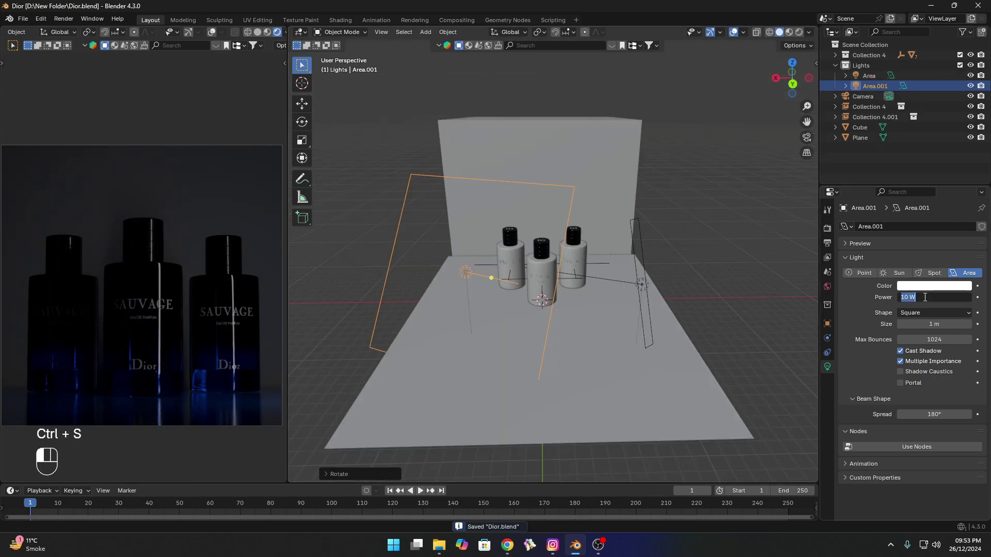
type("200")
key("Return")
key("ctrl+s")
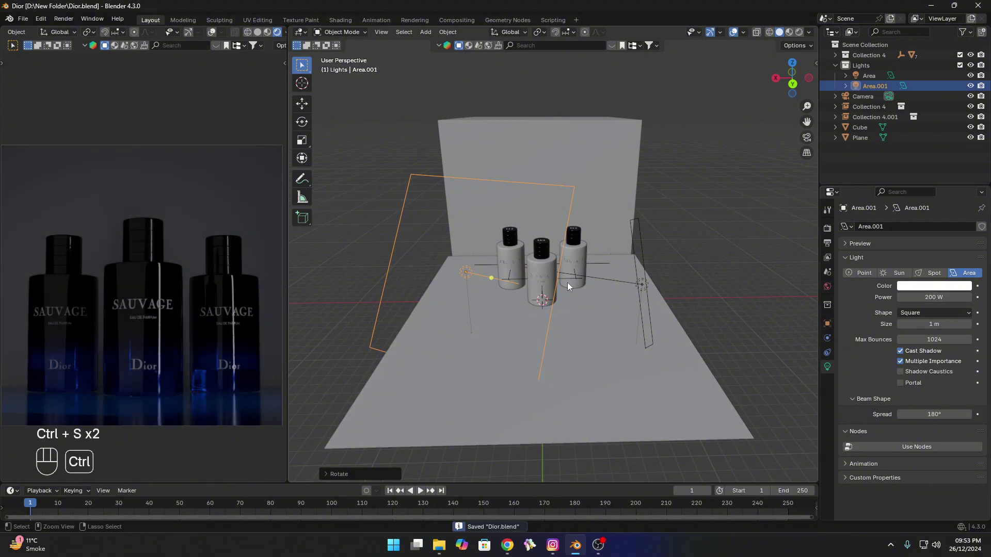
key("ctrl+s")
key("ctrl+s")
key("ctrl+s")
Step: Select the large cube behind the bottles, switch to the Shading workspace, and rename its material as Smoke
middle_click_drag(568, 283, 537, 243)
left_click(552, 545)
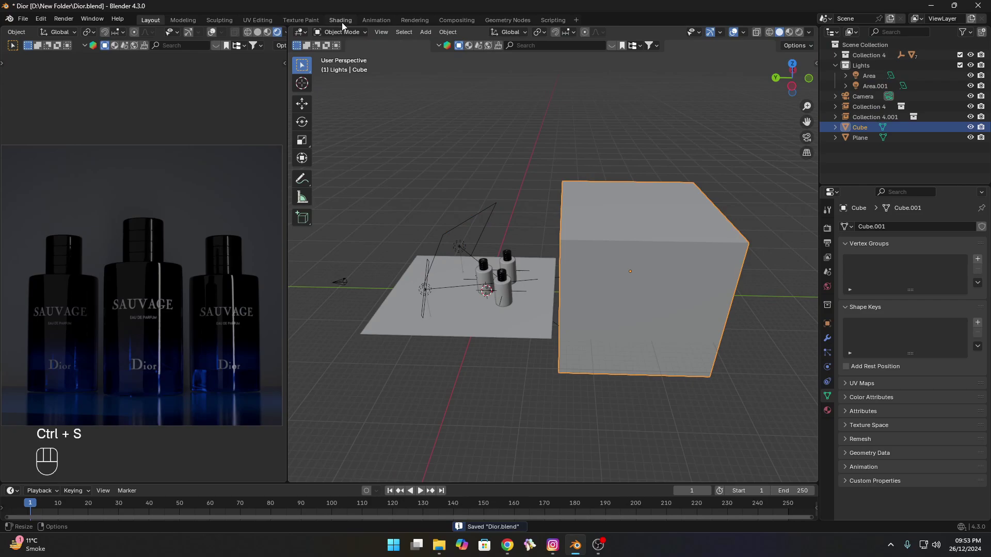
left_click(340, 20)
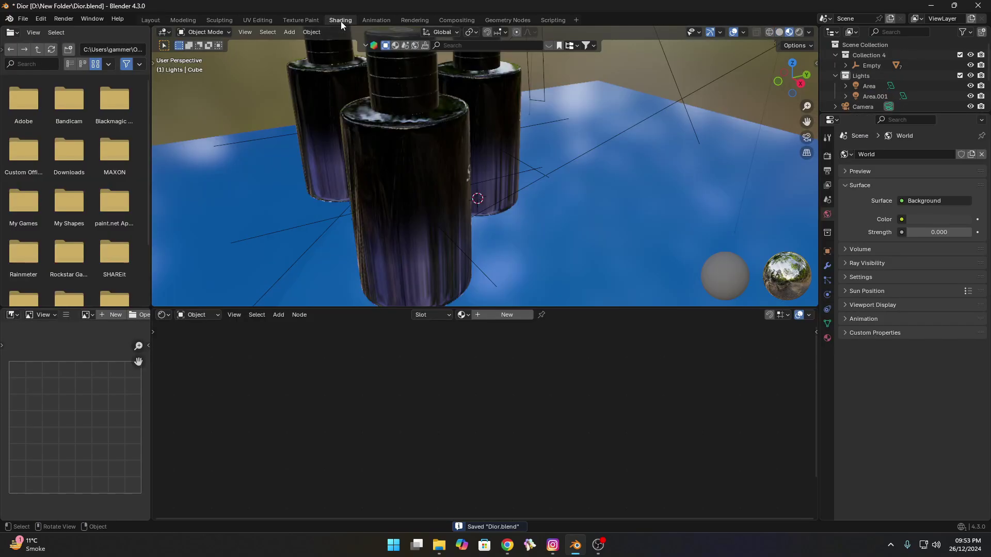
key("KP_Decimal")
key("Home")
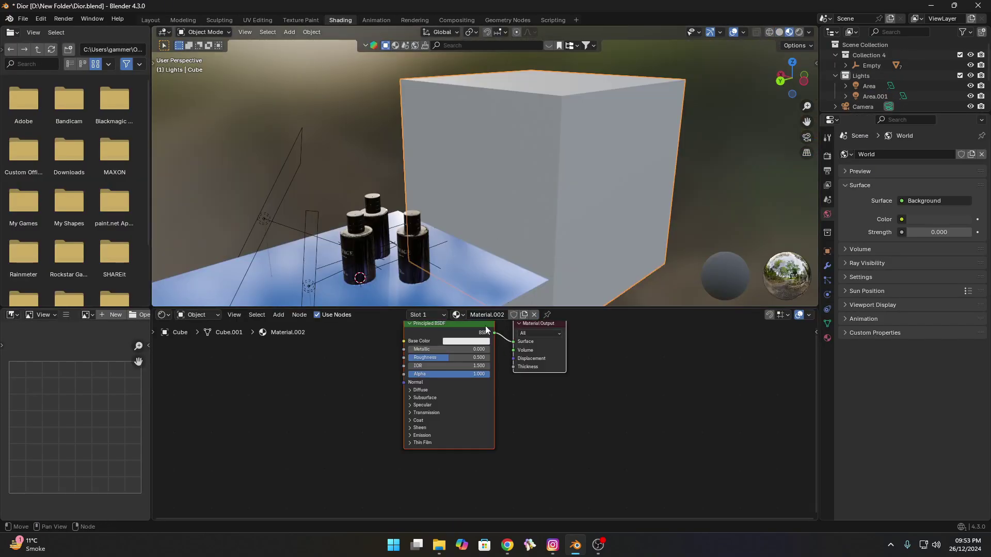
double_click(487, 315)
type("Smoke")
key("Home")
Step: Replace the Smoke material's Principled BSDF with a Principled Volume node connected to the Material Output's Volume input
left_click(463, 359)
key("x")
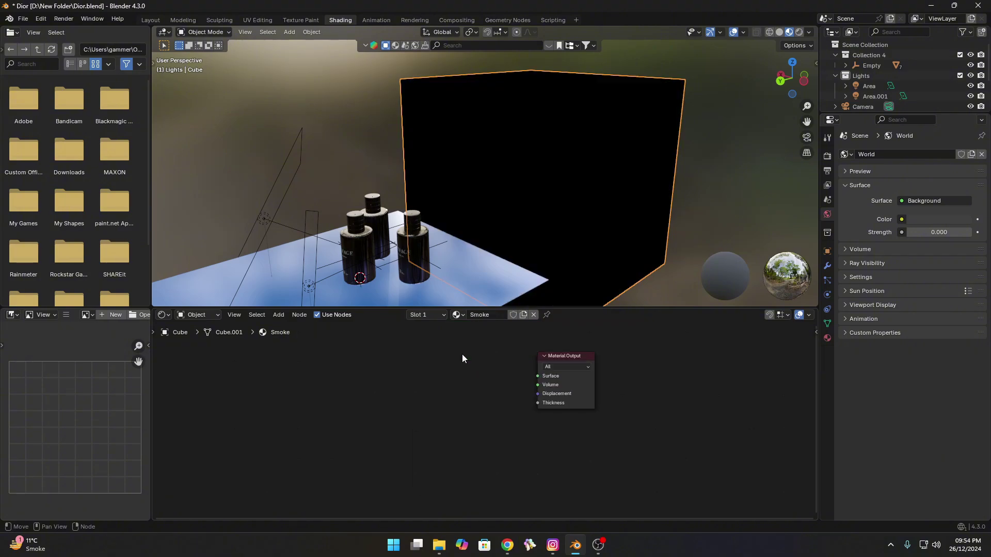
key("shift+a")
type("volume")
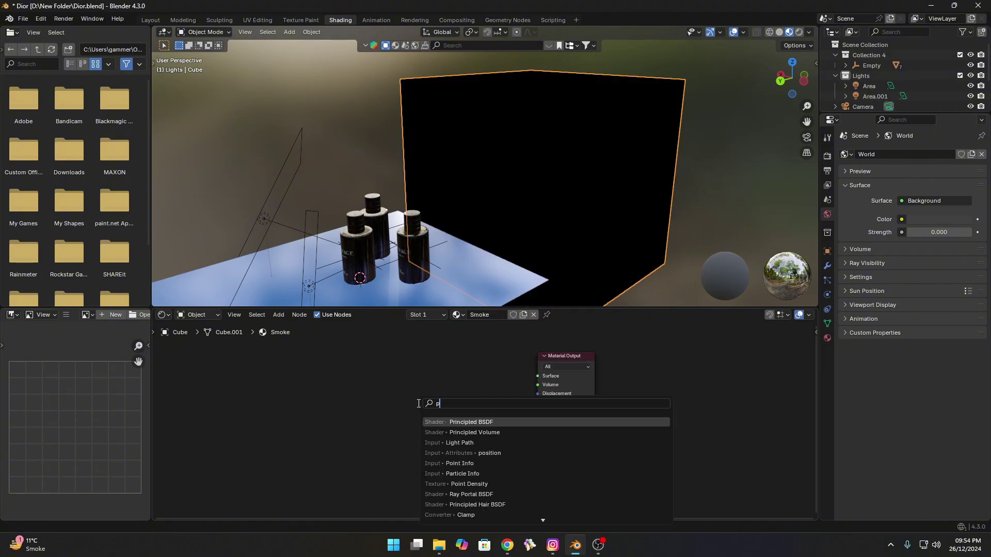
key("Return")
left_click(398, 405)
left_click_drag(495, 370, 537, 386)
Step: Set the Principled Volume density to 0.1 and save the file
scroll(534, 392, "up", 4)
double_click(536, 398)
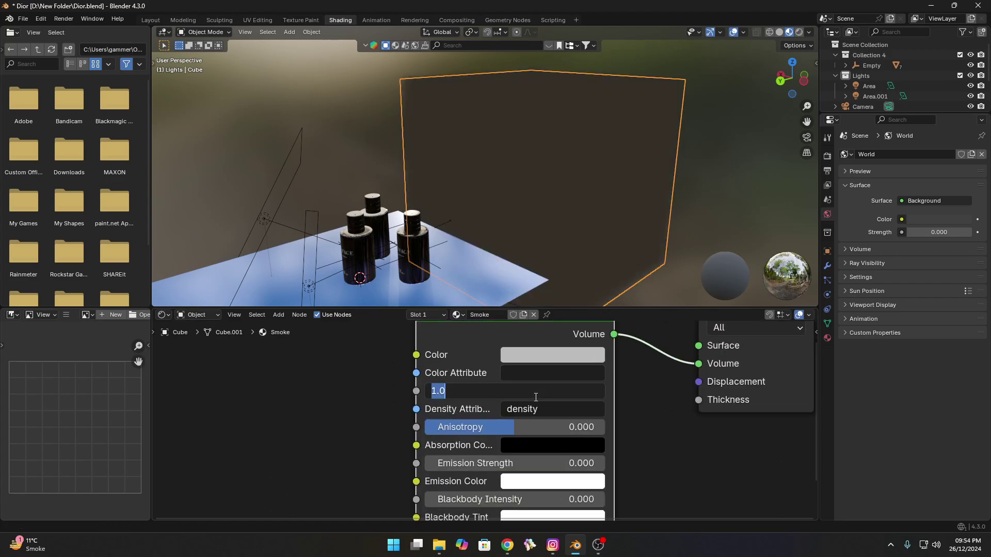
key("Return")
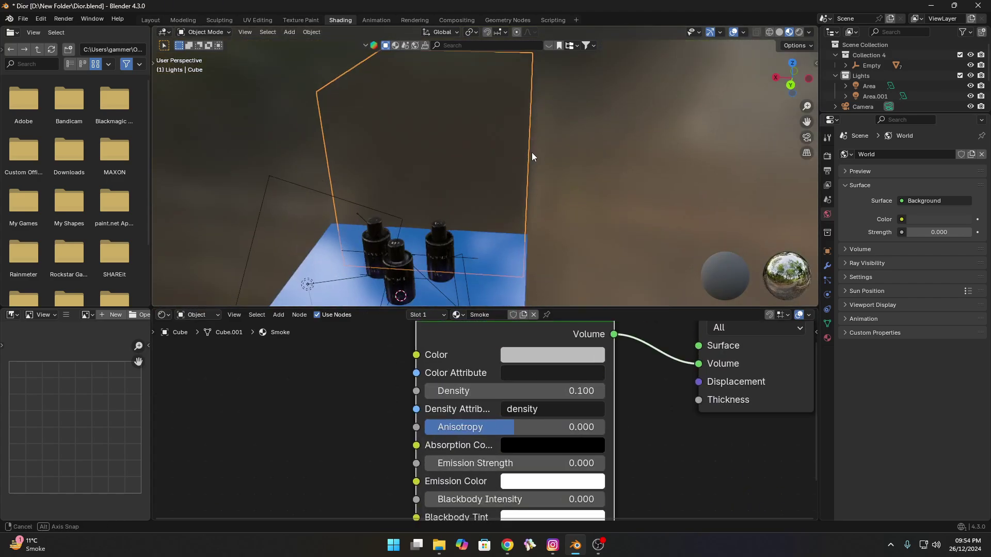
key("ctrl+s")
key("ctrl+s")
Step: Return to the Layout workspace, add a spot light, and move it down along Z well below the floor
left_click(151, 19)
middle_click_drag(638, 273, 562, 303)
key("shift+a")
left_click(568, 362)
key("g")
key("z")
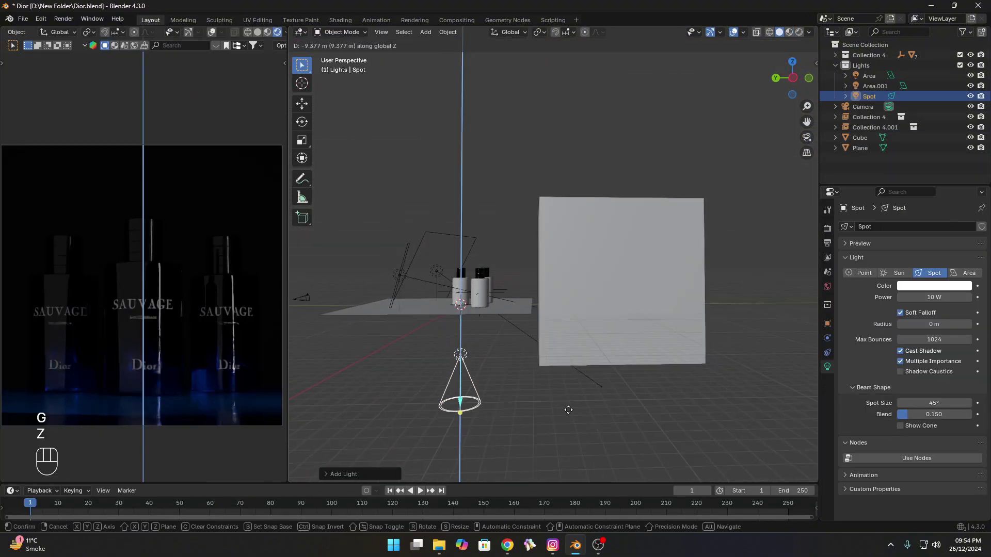
left_click(578, 474)
Step: Check the reference render on Instagram, save the file, and move the spot light along Y beneath the smoke cube's front edge
key("alt+Tab")
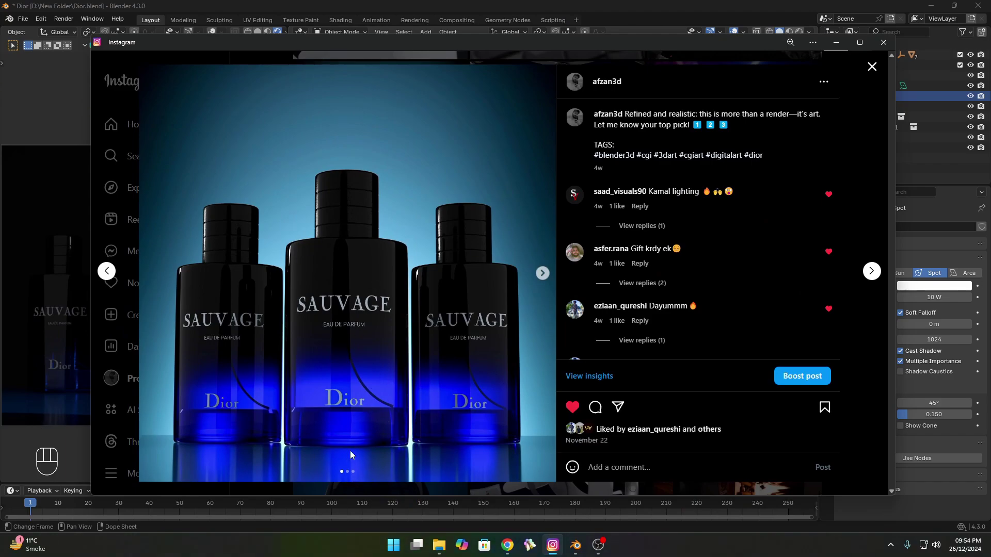
key("alt+Tab")
key("ctrl+s")
key("g")
key("y")
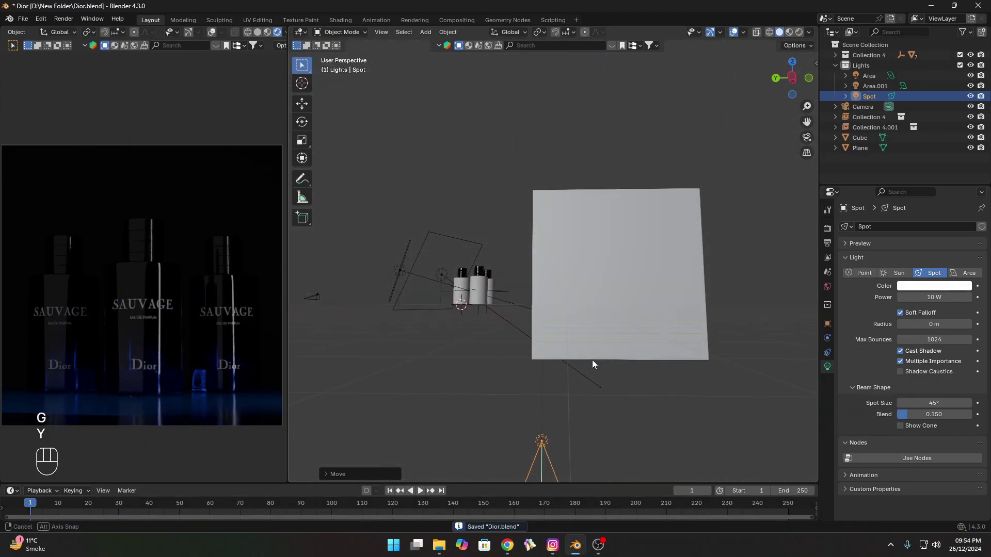
Step: Rotate the spot light about the X axis to aim up at the smoke cube, and reposition it along X and Y
middle_click_drag(592, 360, 642, 336)
key("r")
key("x")
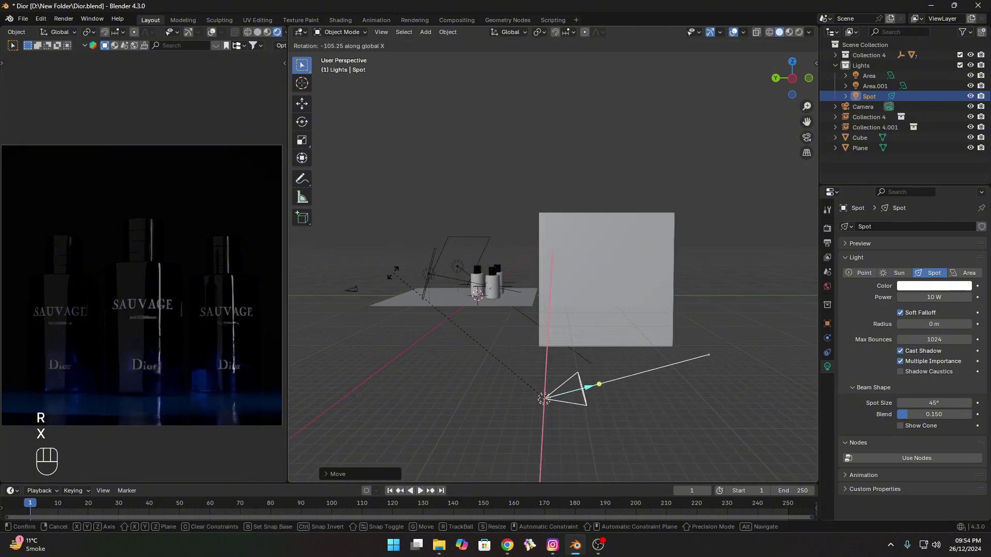
key("g")
key("x")
key("g")
key("y")
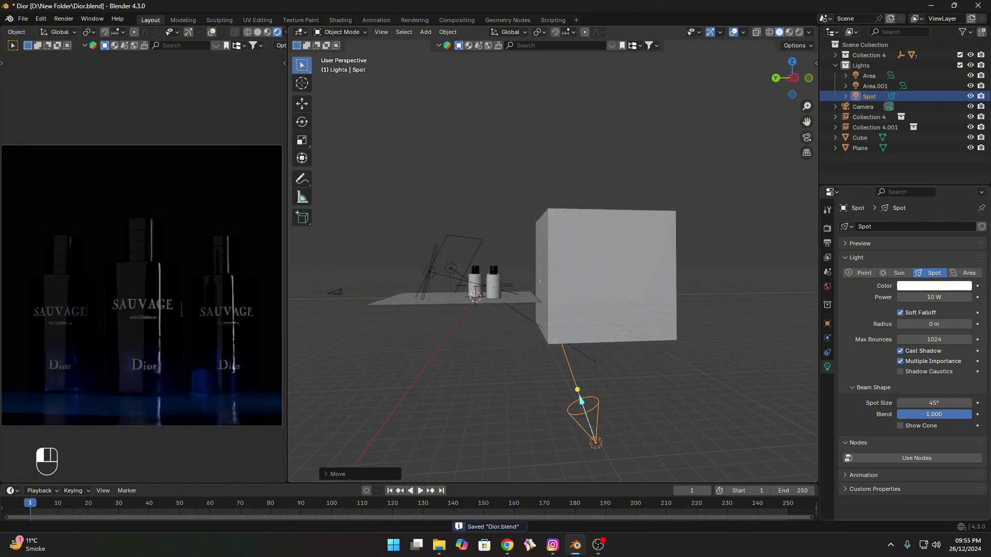
Step: Set the spot light's power to 1 MW and save the file
left_click(935, 294)
key("ctrl+s")
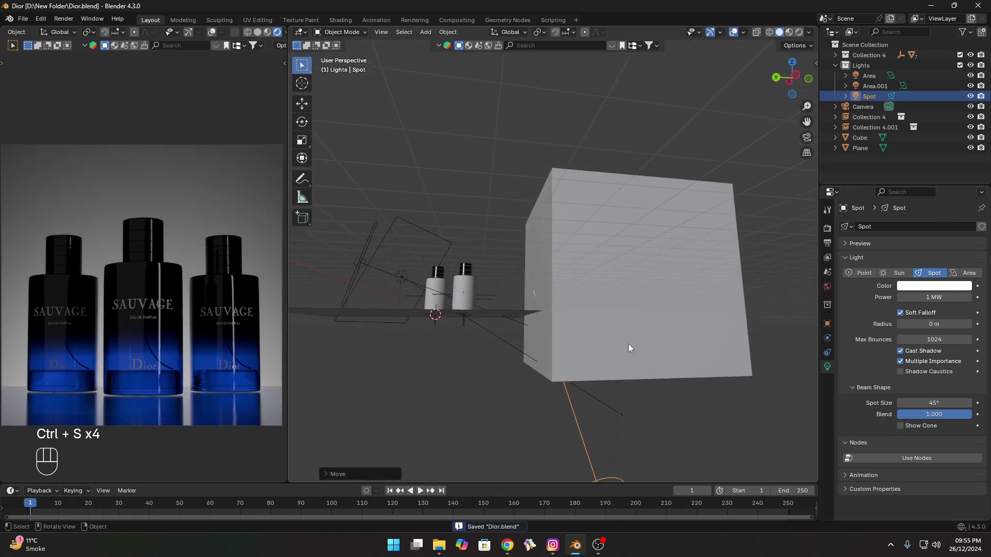
Step: Change the spot light's color to light blue and save the file
scroll(646, 360, "down", 5)
middle_click_drag(646, 371, 841, 376)
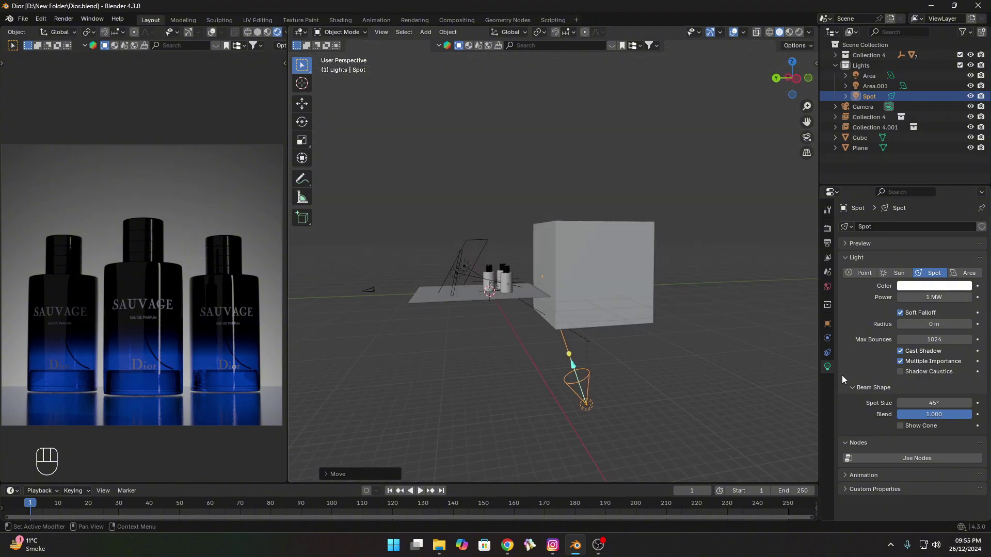
left_click(952, 287)
left_click_drag(925, 151, 928, 147)
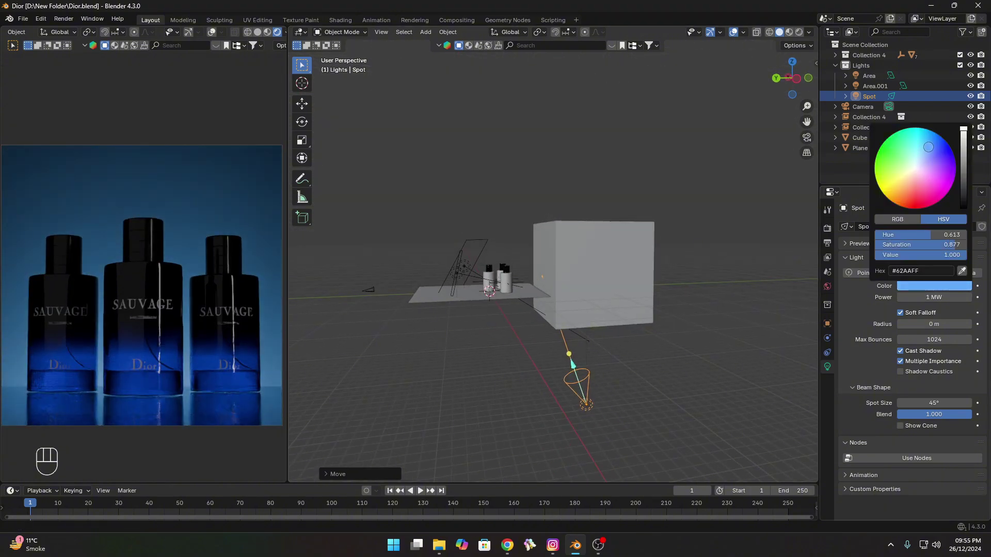
key("ctrl+s")
key("ctrl+s")
Step: Check the reference render on Instagram, save the file, and re-aim the spot light by rotating about X and moving along X and Y
middle_click_drag(602, 338, 564, 524)
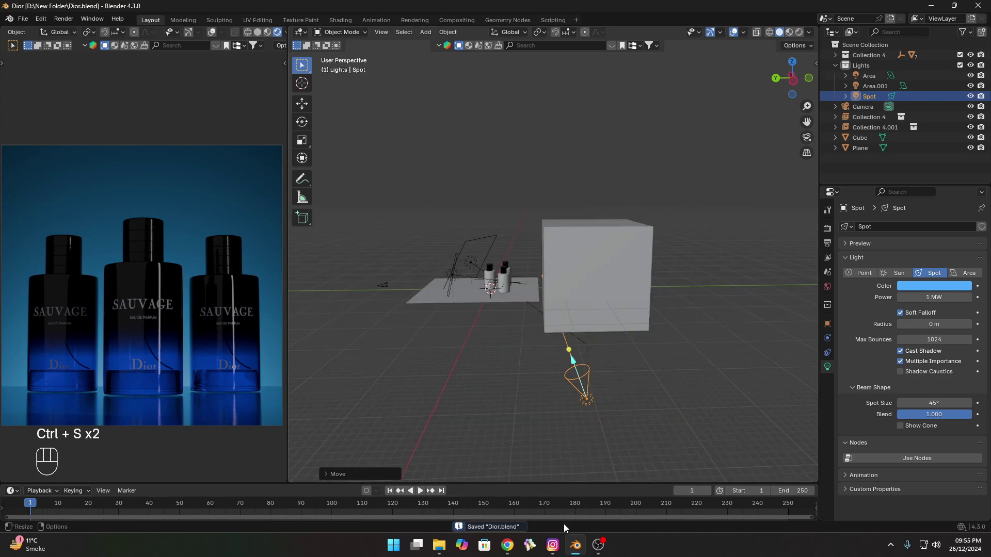
left_click(552, 495)
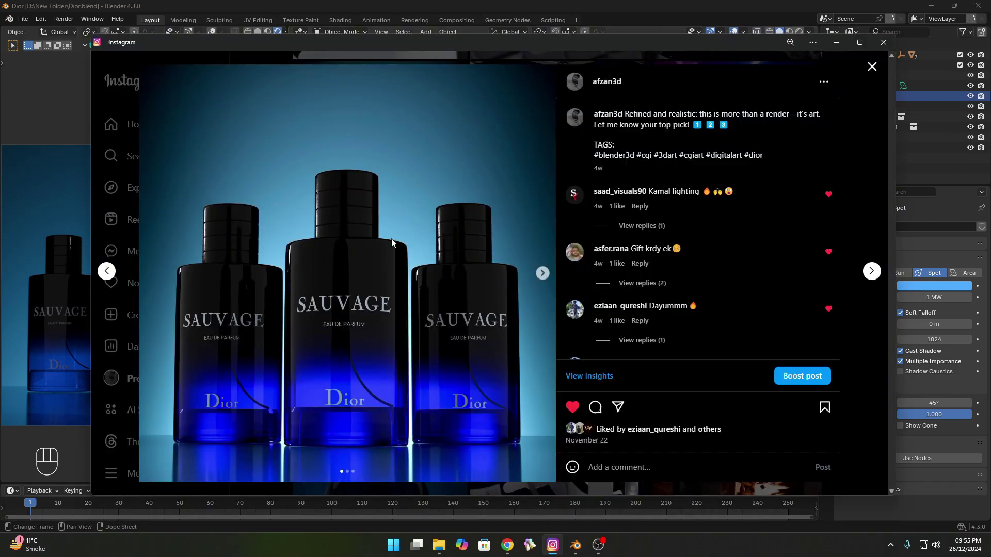
key("ctrl+s")
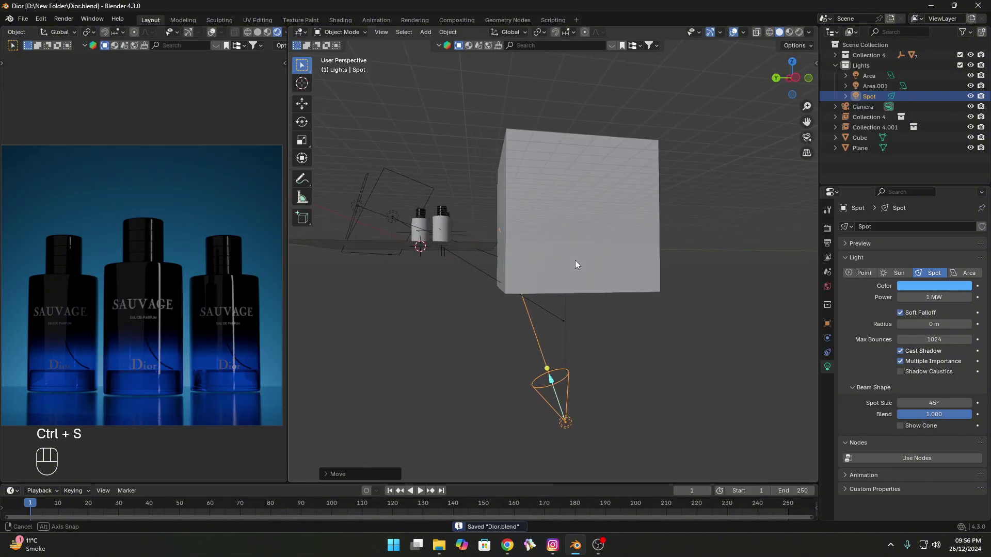
key("r")
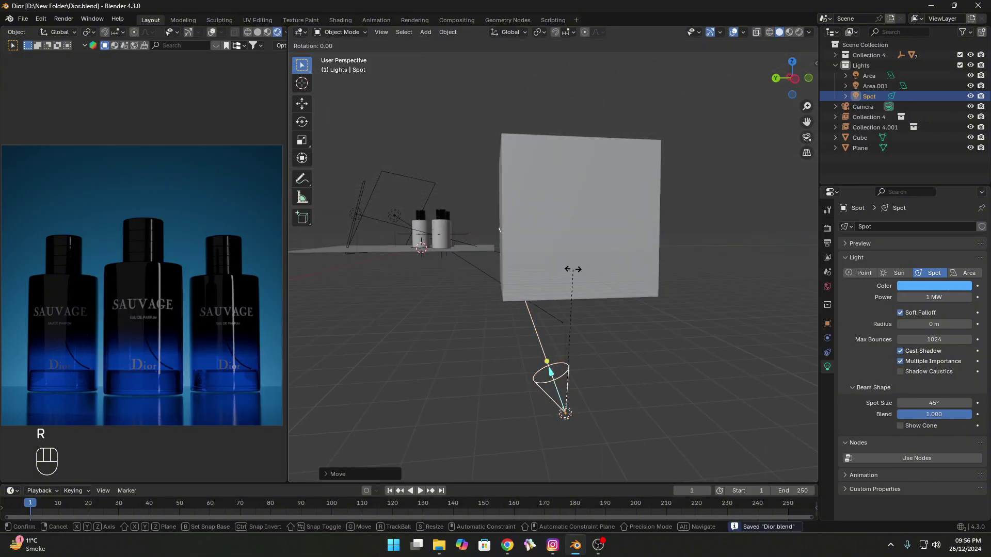
key("x")
key("g")
key("x")
key("g")
key("y")
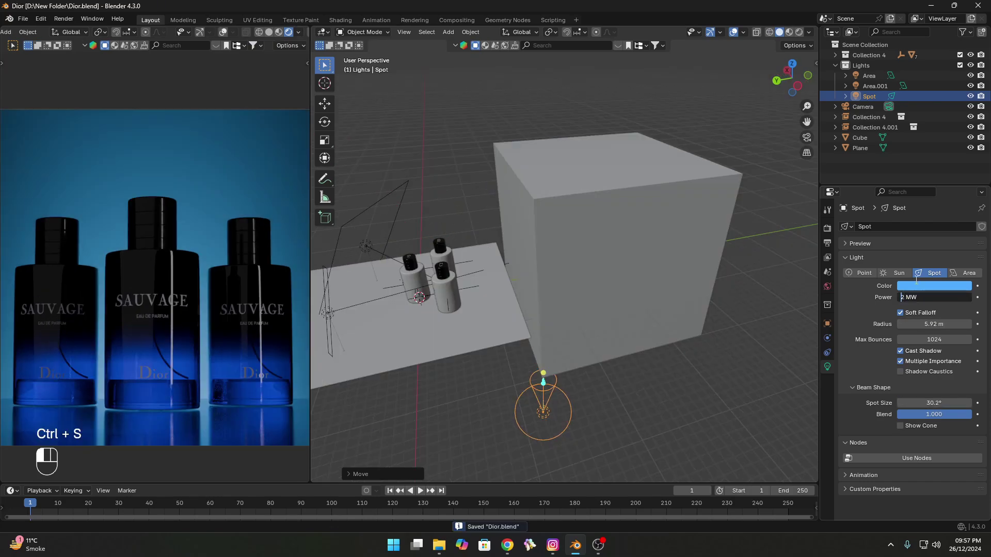
Step: Set the spot light's power to 3 MW, narrow its spot size to 24.7°, and save the file
key("Delete")
type("3")
key("Return")
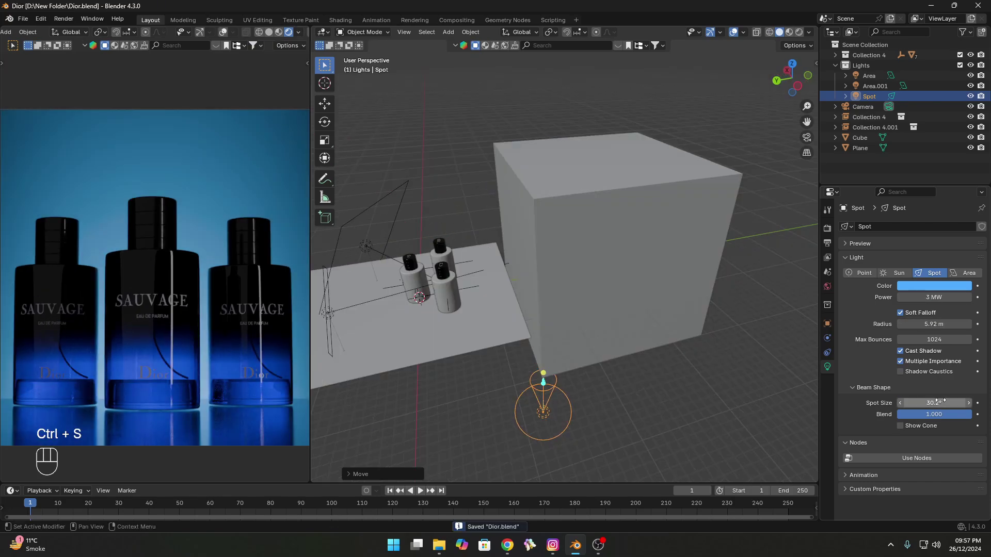
left_click_drag(912, 403, 888, 402)
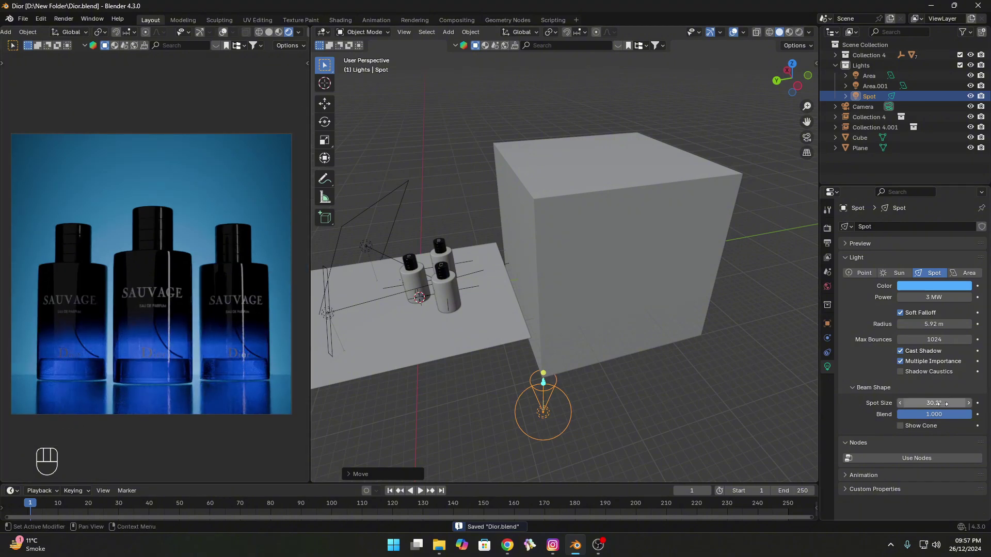
key("ctrl+s")
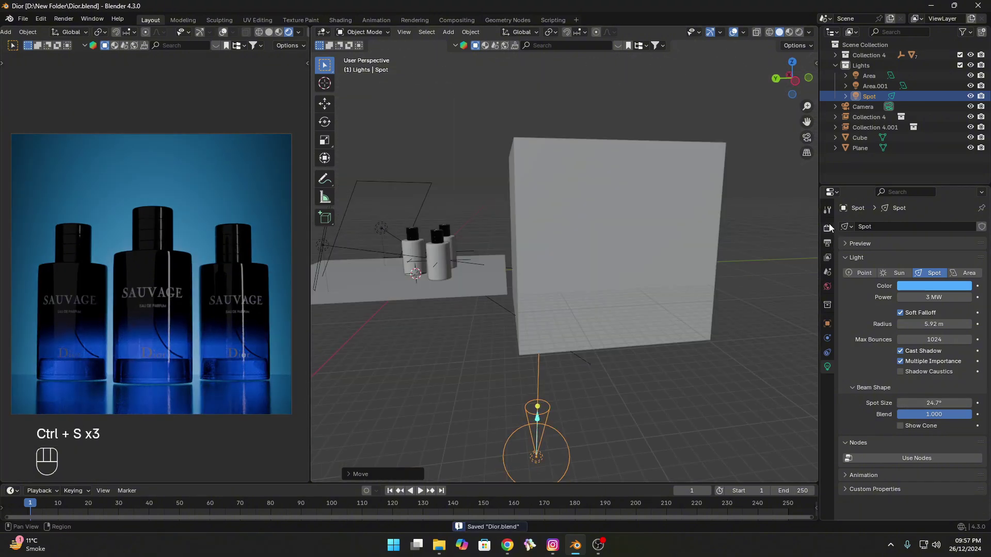
Step: Set the color management look to Very High Contrast in the render settings and save the file
left_click(828, 229)
scroll(940, 371, "down", 5)
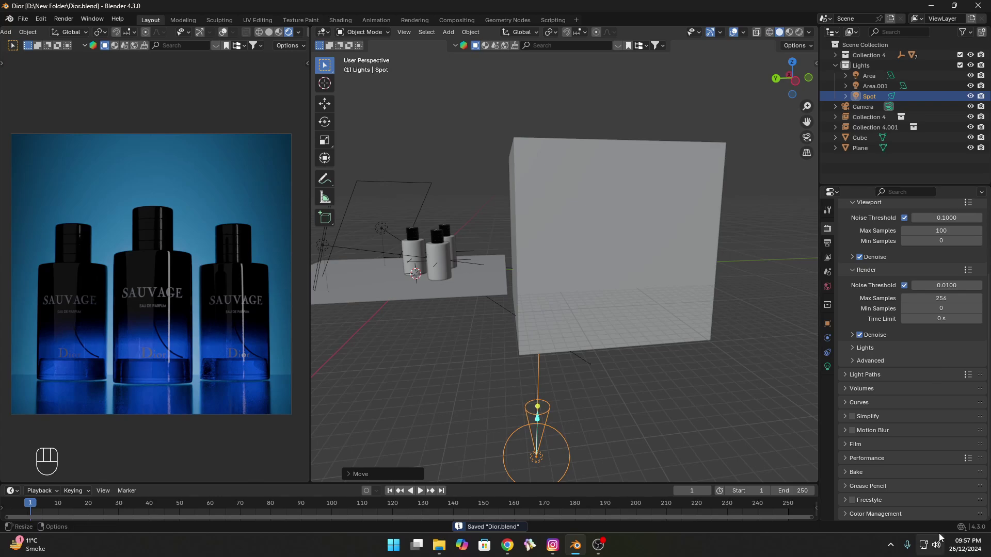
left_click(877, 515)
scroll(947, 449, "down", 5)
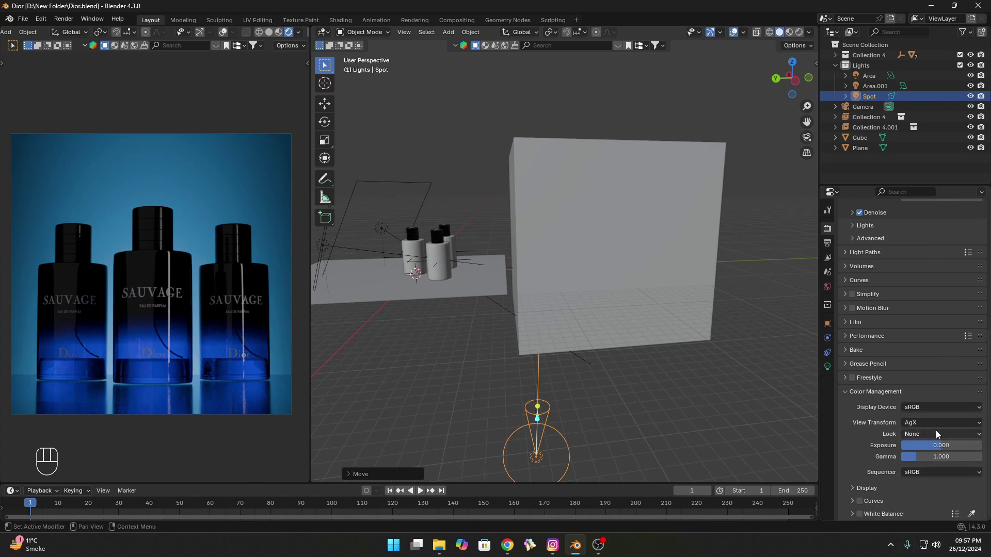
left_click(936, 430)
left_click(924, 377)
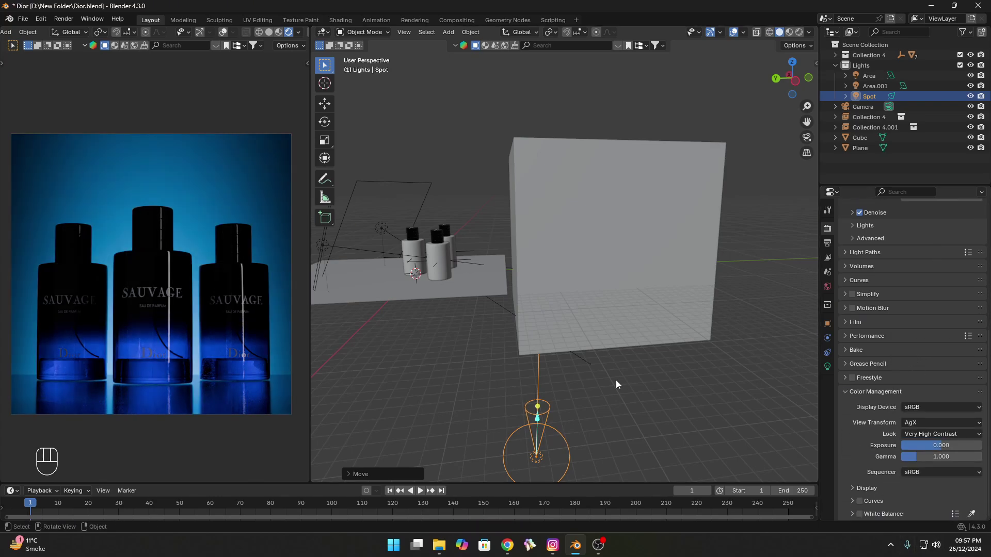
key("ctrl+s")
Step: Raise the spot light's power to 4 MW, save the file, and narrow its spot size slightly
scroll(930, 362, "up", 5)
left_click(828, 367)
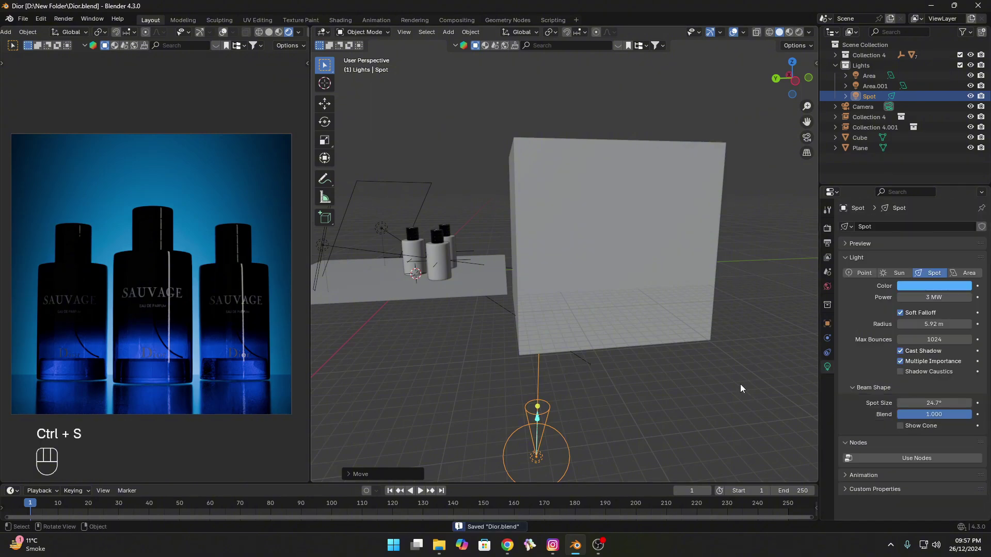
key("ctrl+s")
left_click(908, 297)
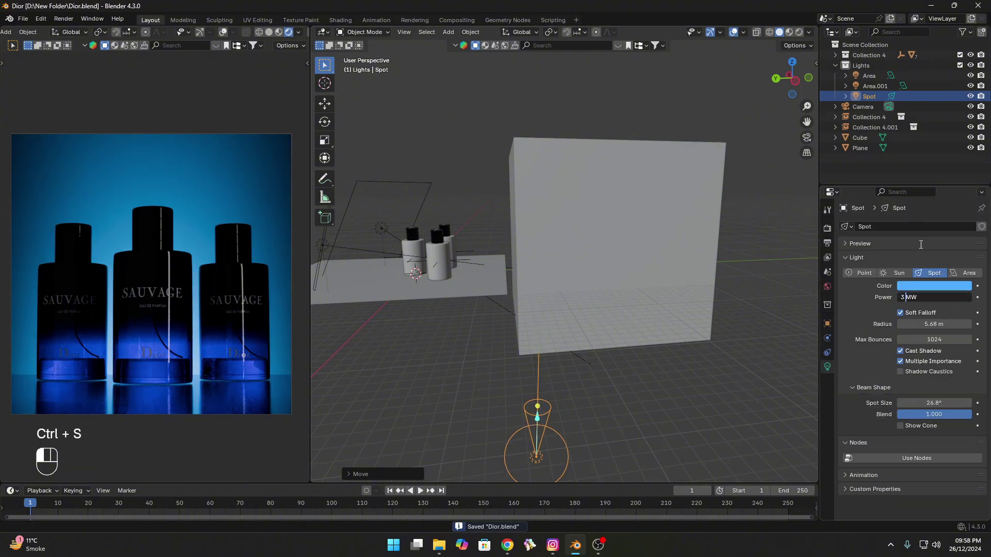
type("4")
key("Return")
key("ctrl+s")
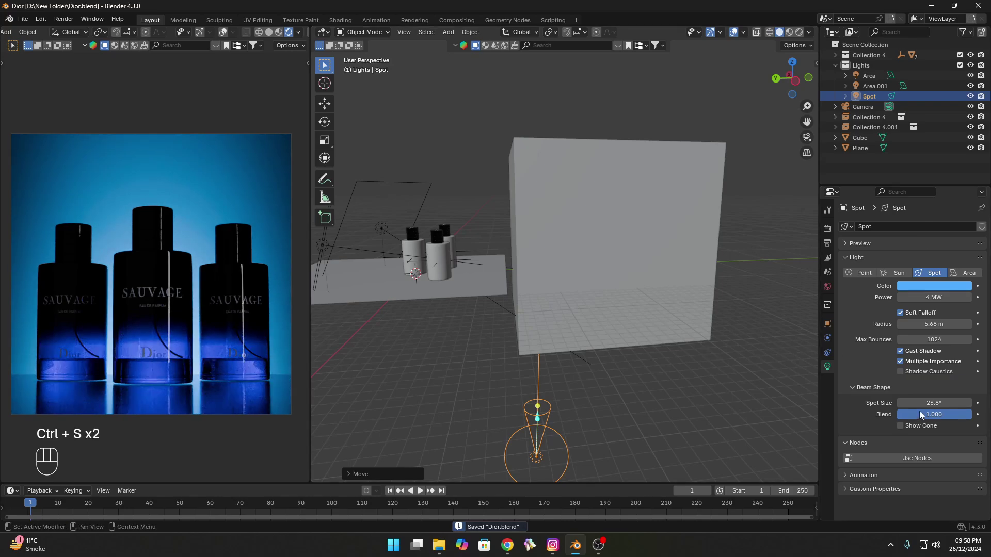
left_click_drag(934, 404, 920, 403)
Step: Save the file and edit the power of the Area.001 light beside the bottles
left_click(621, 240)
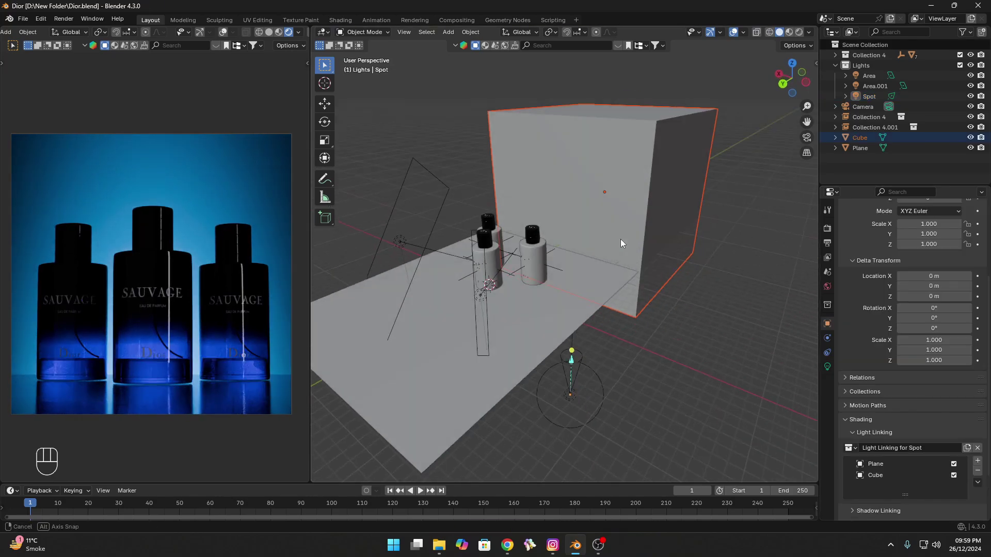
key("ctrl+s")
middle_click_drag(620, 240, 614, 258)
scroll(612, 250, "down", 3)
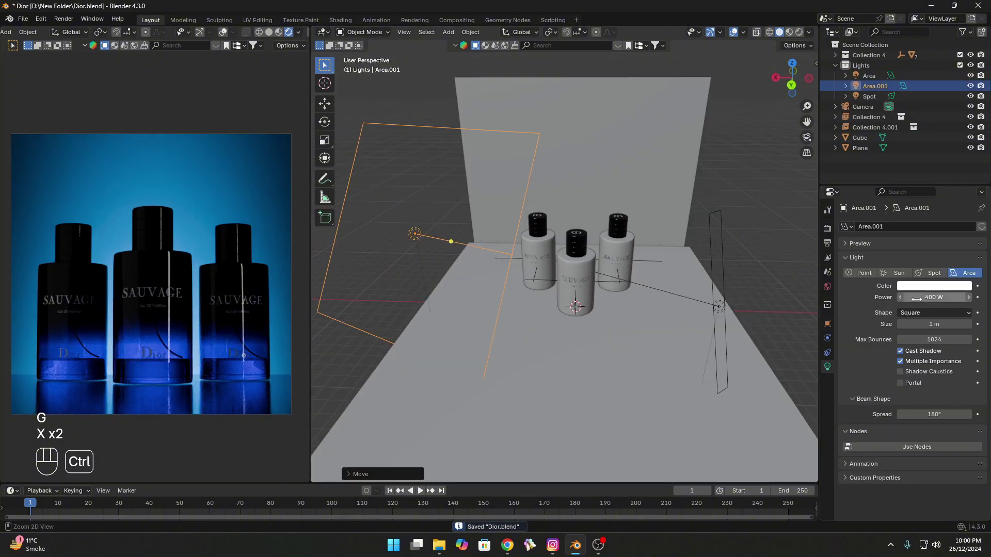
key("ctrl+s")
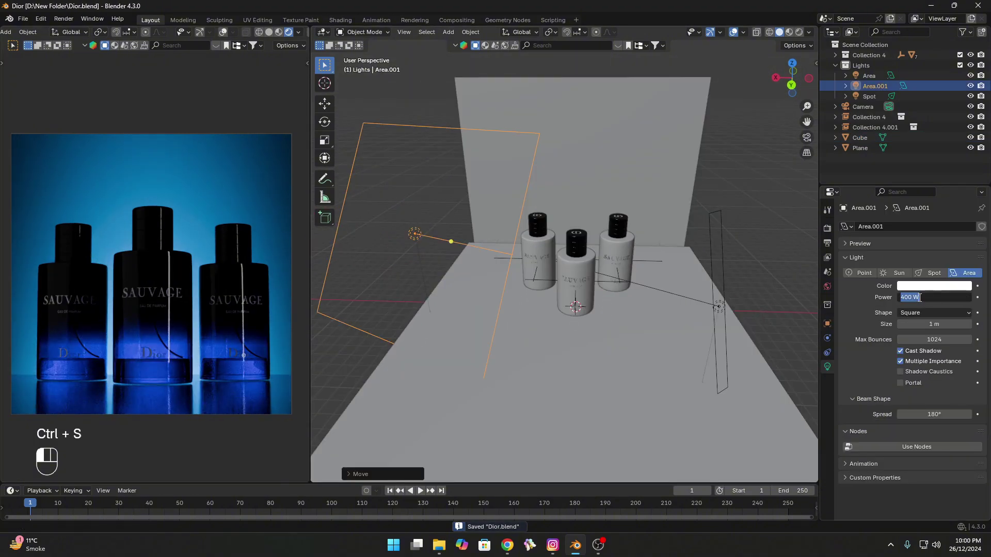
key("Return")
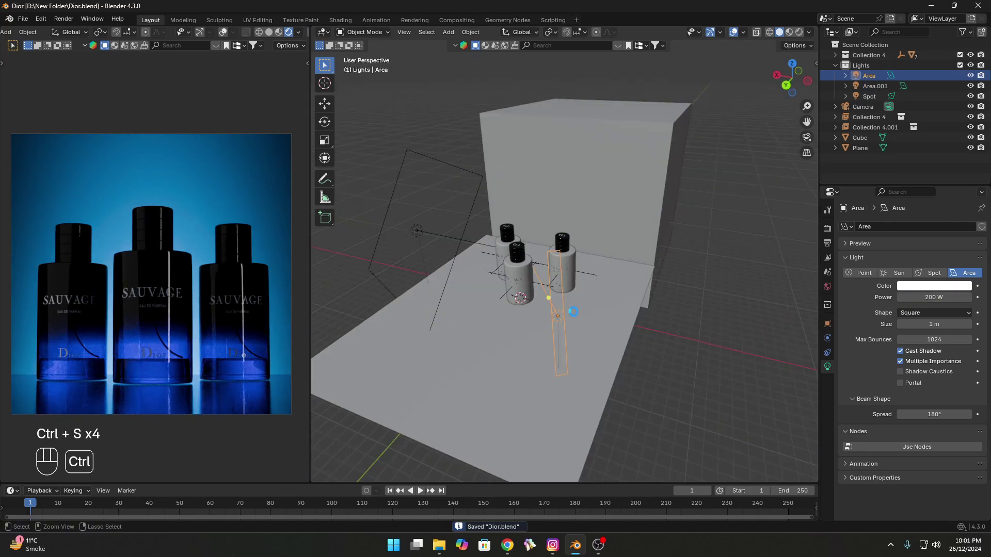
Step: Widen the narrow Area light about 8 times along its local Y axis and save the file
key("ctrl+s")
key("s")
key("x")
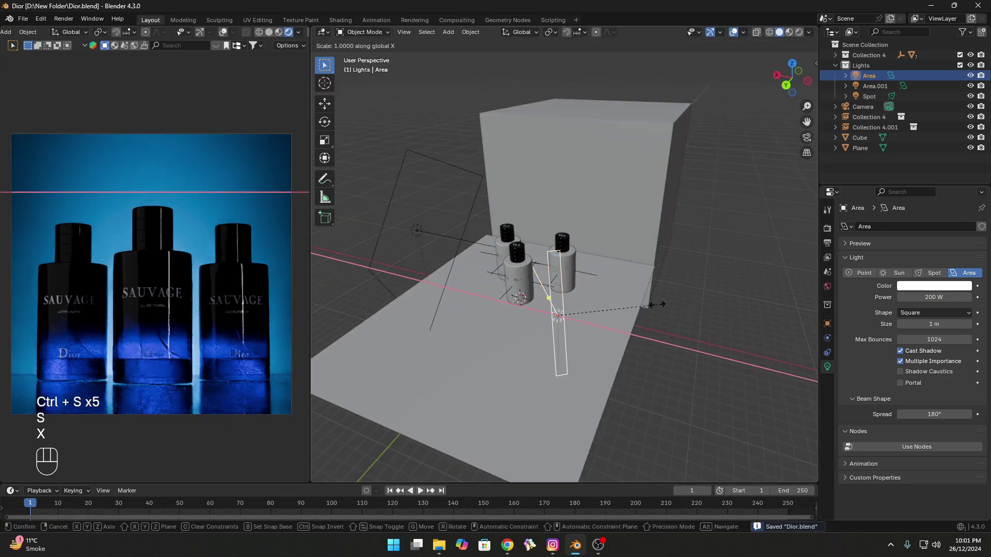
key("x")
key("s")
key("y")
key("y")
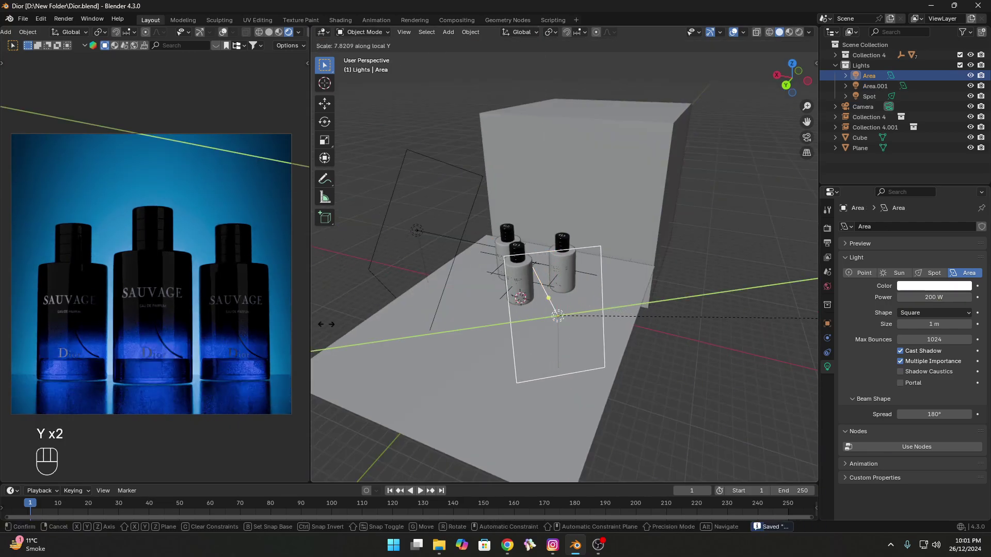
left_click(387, 258)
key("ctrl+s")
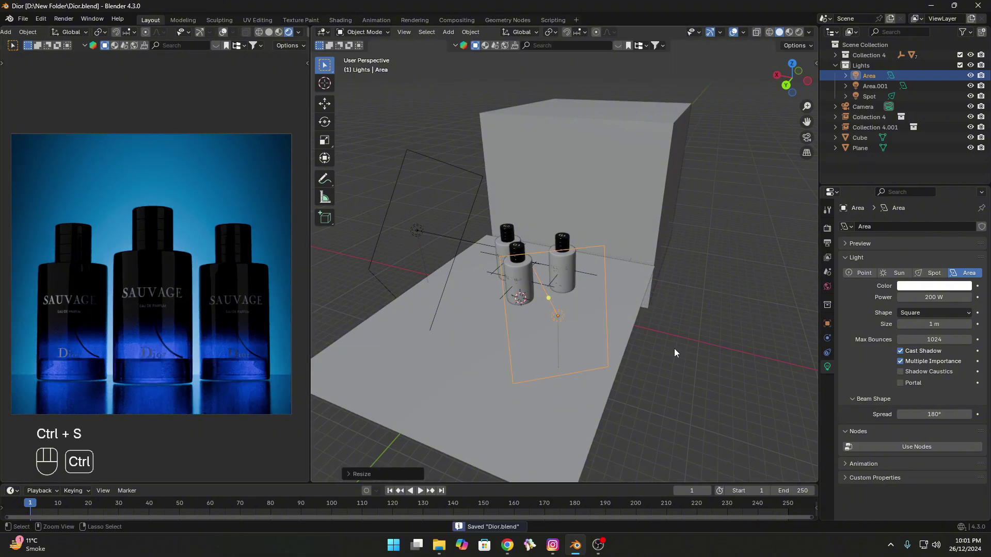
key("ctrl+s")
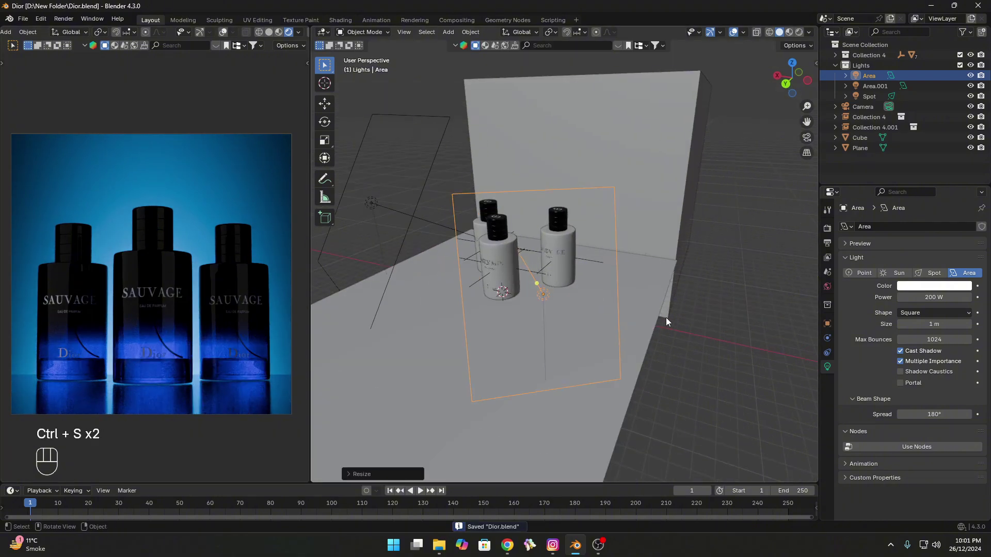
Step: Widen the Area light further along its local Y axis, set its power to 300 W, and save the file
key("s")
key("y")
key("y")
left_click(926, 297)
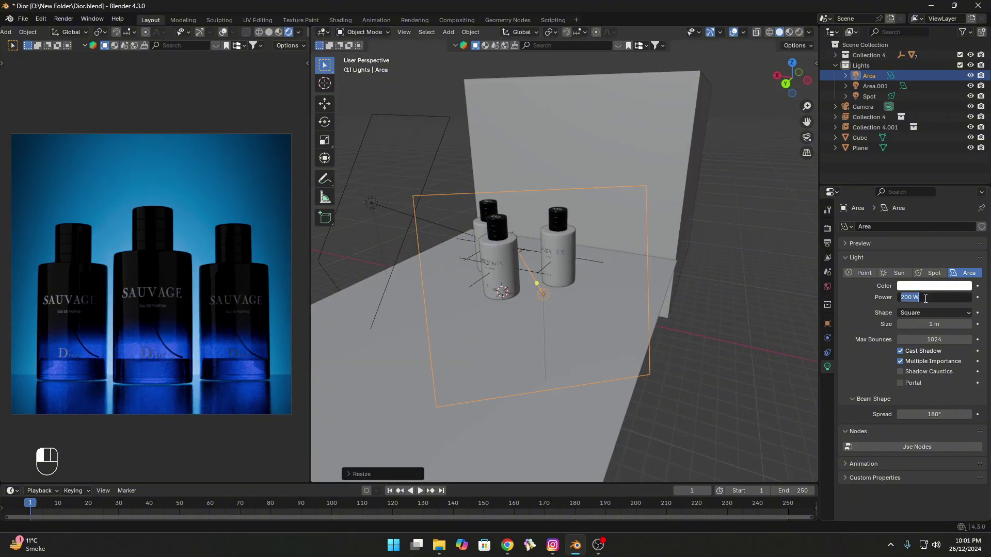
key("ctrl+s")
left_click(916, 297)
type("4")
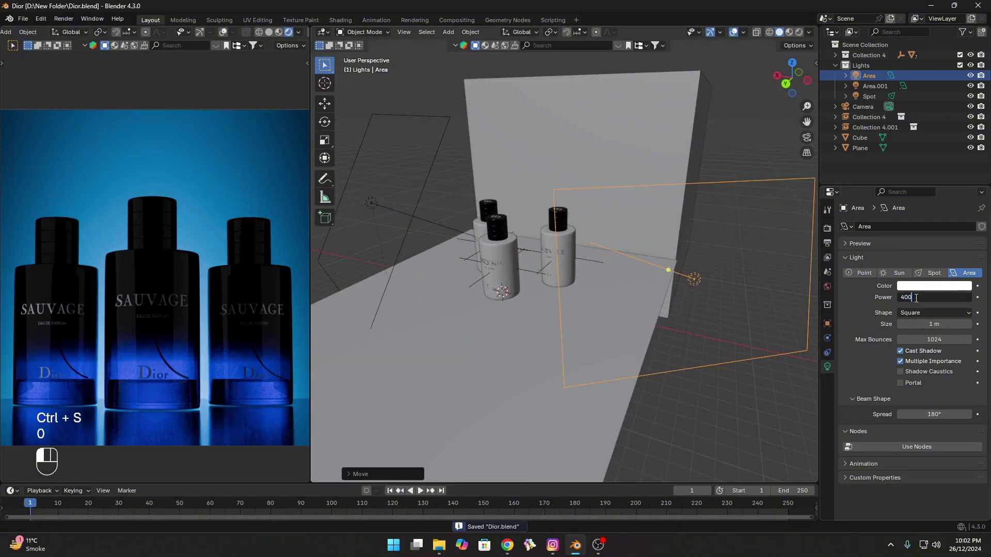
key("Return")
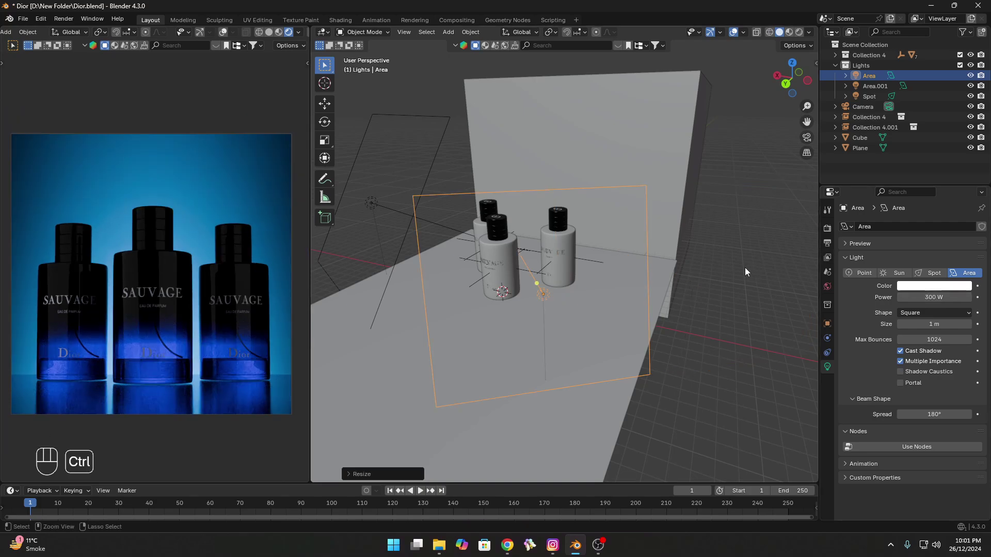
key("ctrl+s")
Step: Stretch the Area light again along its local Y axis, save the file, and move the light along local Y
key("s")
key("y")
key("y")
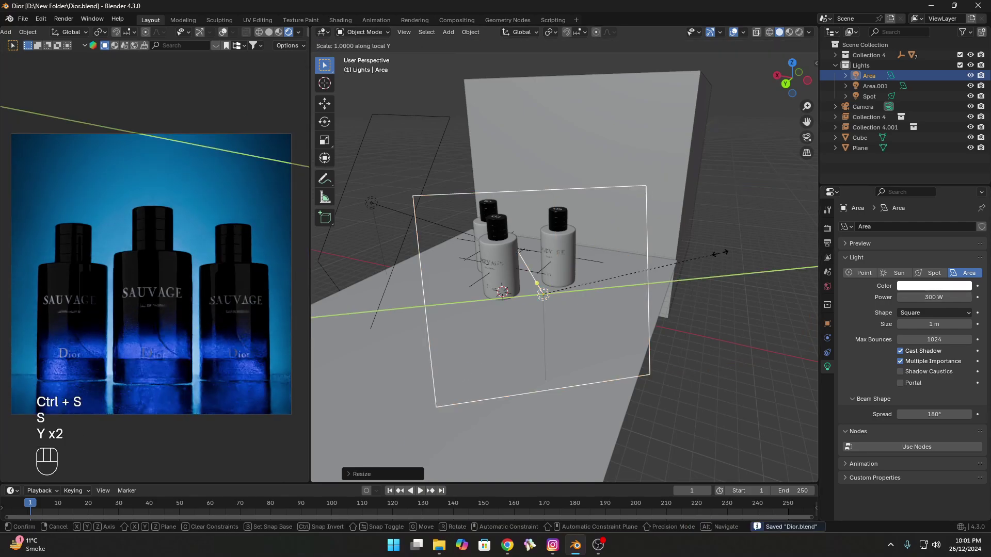
left_click(713, 269)
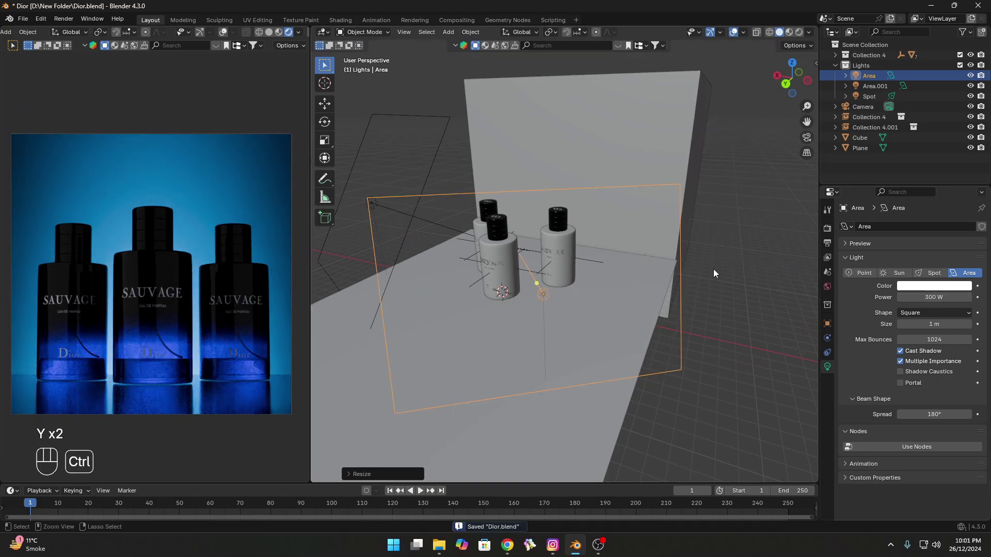
key("ctrl+s")
key("g")
key("y")
key("y")
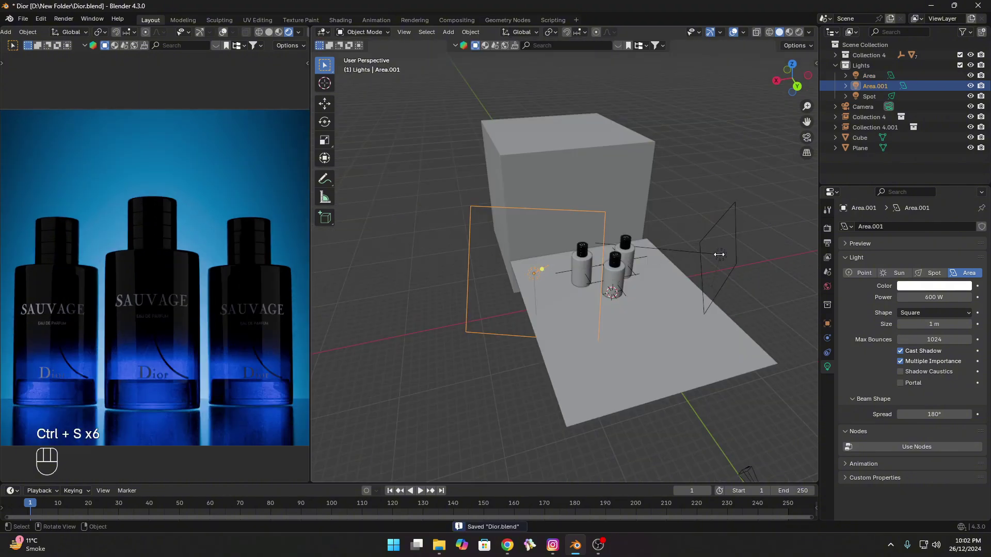
Step: Rotate the Area.001 light about the Z axis, move it along the global Y axis, and save the file
key("r")
key("z")
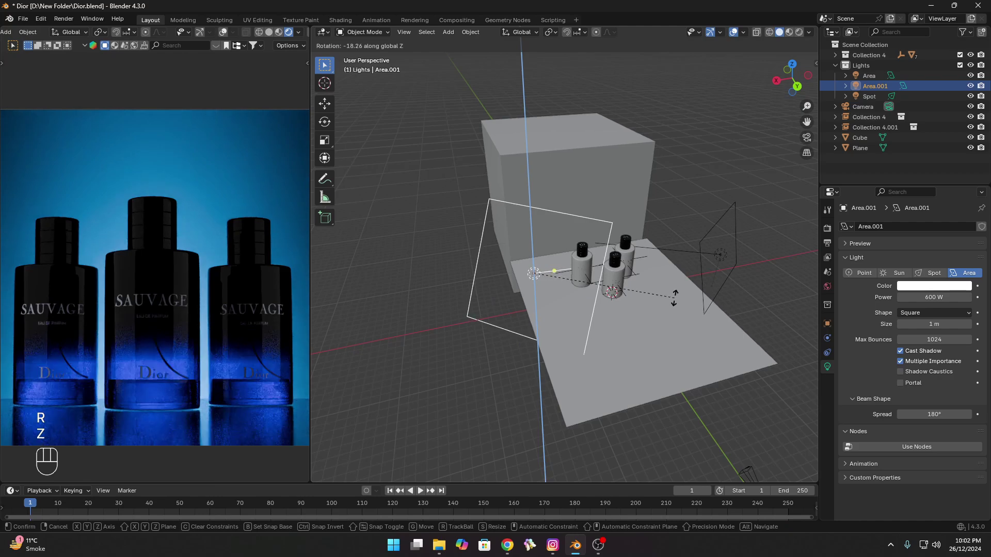
left_click(666, 315)
key("g")
key("x")
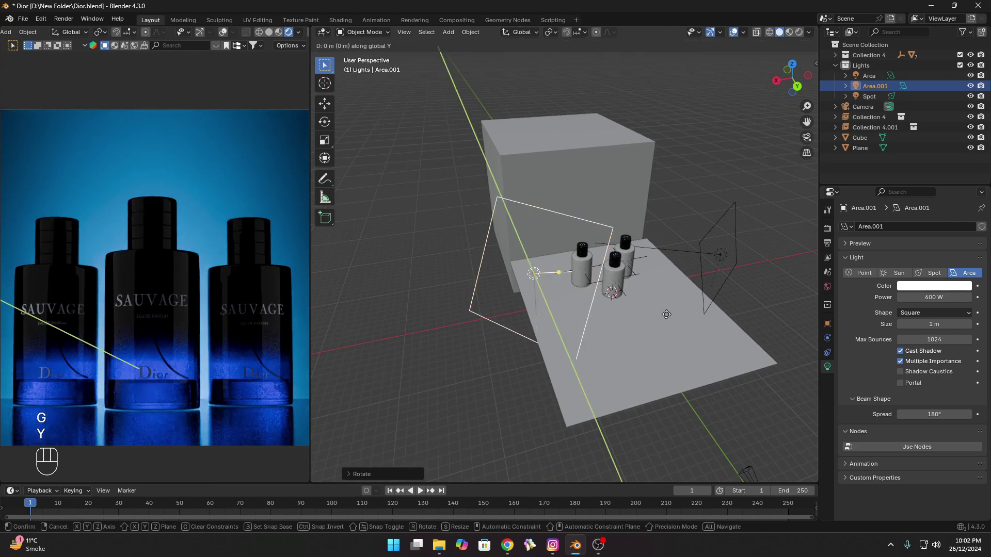
key("x")
key("g")
key("y")
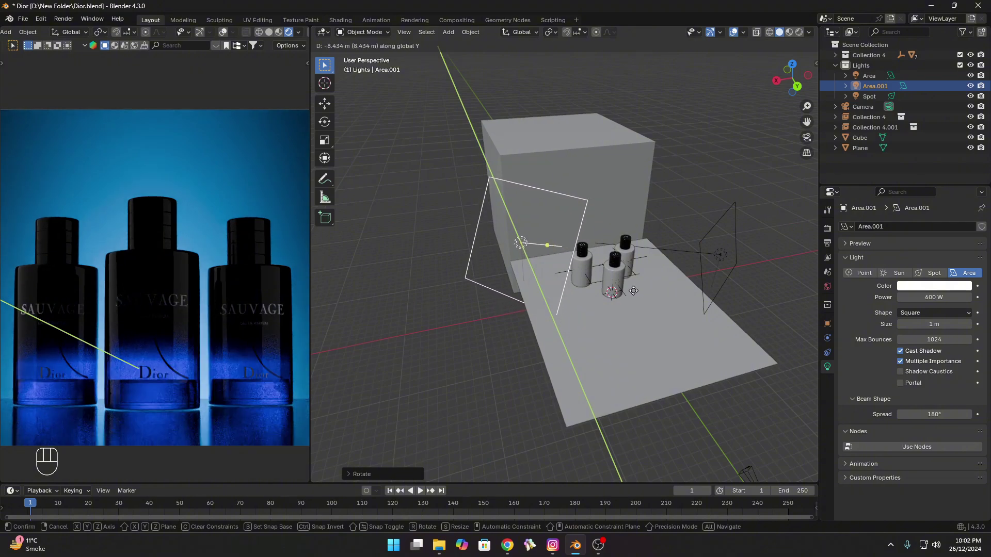
left_click(665, 298)
key("ctrl+s")
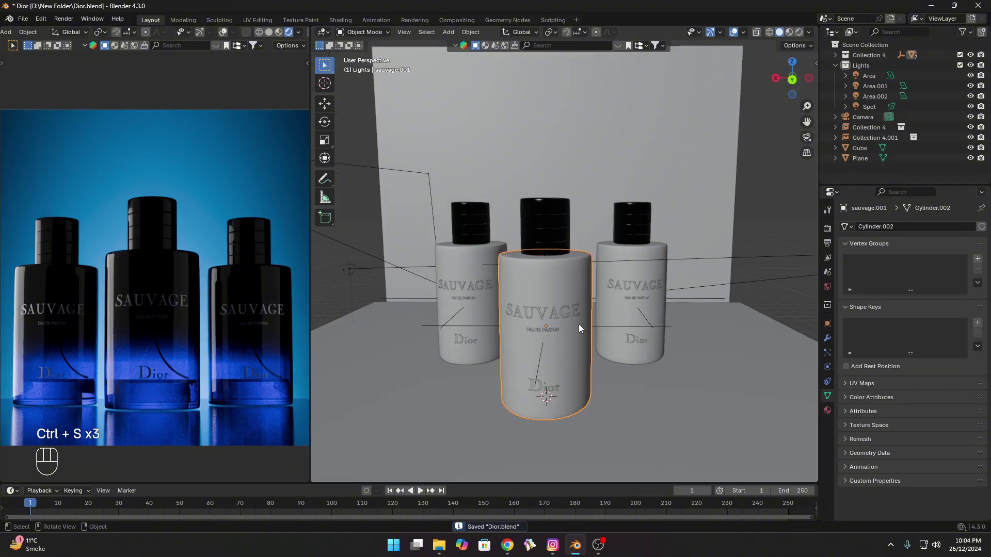
Step: Set the transmission weight of the front bottle's Sauvage glass material to about 0.843 and save the file
scroll(579, 324, "up", 3)
scroll(604, 345, "down", 2)
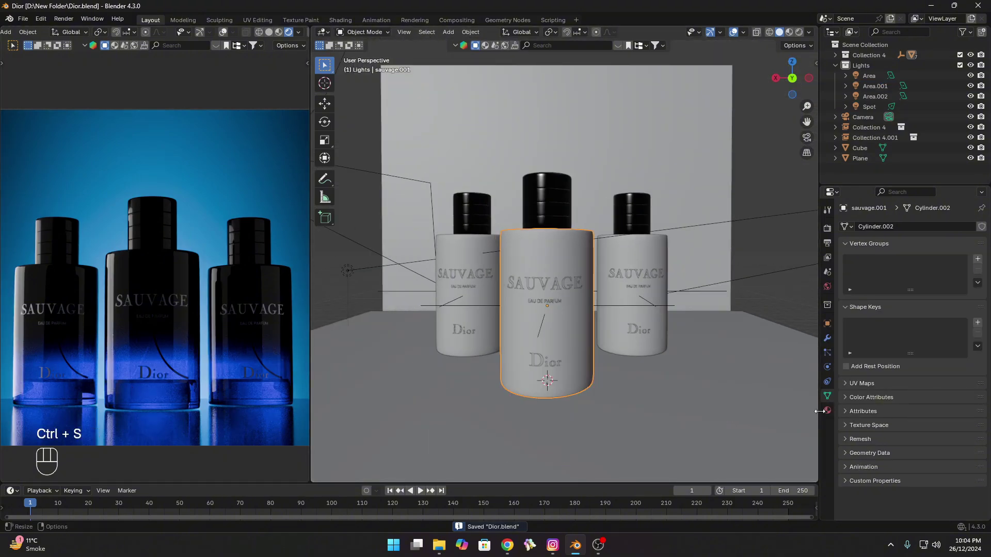
left_click(827, 410)
scroll(872, 407, "down", 3)
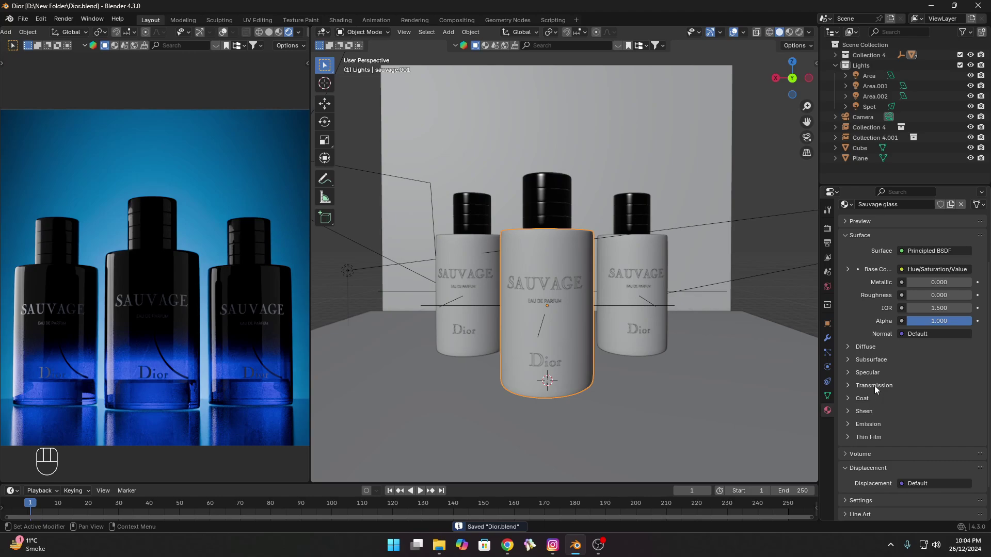
left_click(877, 385)
left_click_drag(924, 398, 962, 398)
key("ctrl+s")
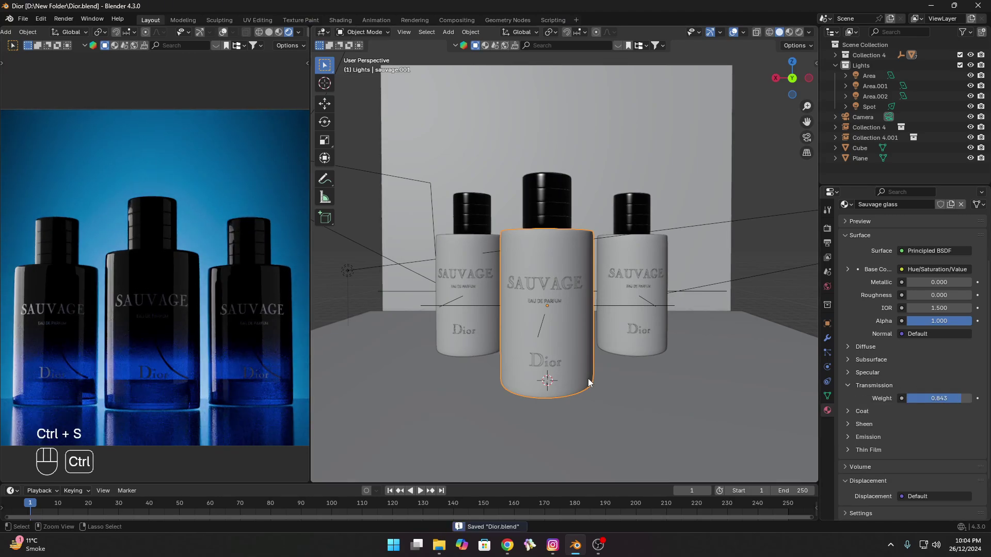
scroll(589, 382, "down", 4)
left_click(636, 398)
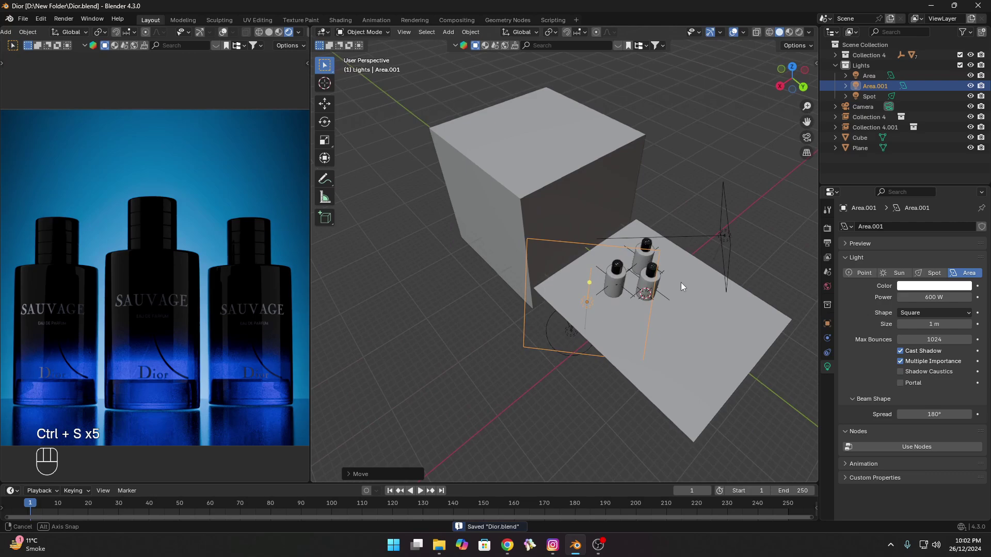
Step: Save the file, add a new area light, and move it horizontally to the rear side of the bottles
middle_click_drag(681, 287, 597, 283)
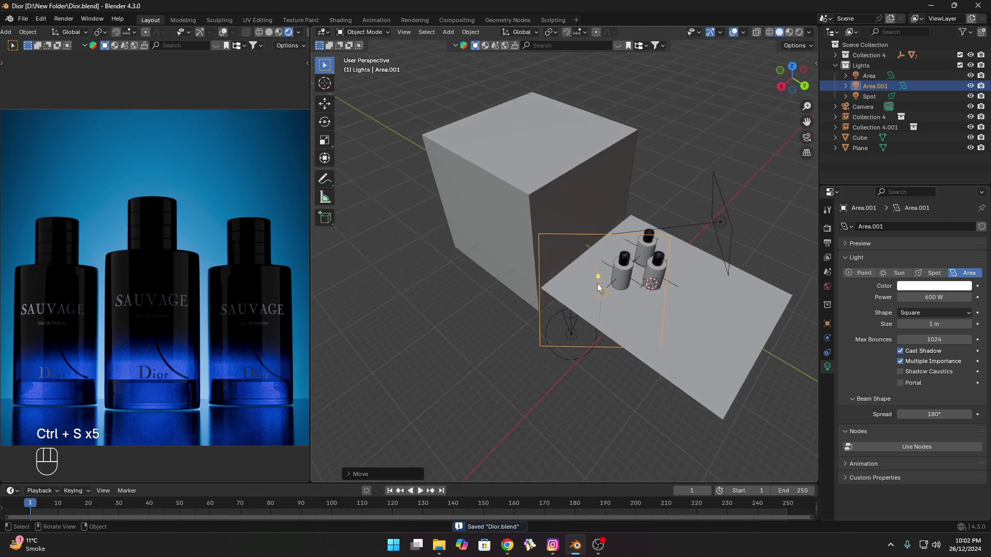
middle_click_drag(646, 251, 542, 243)
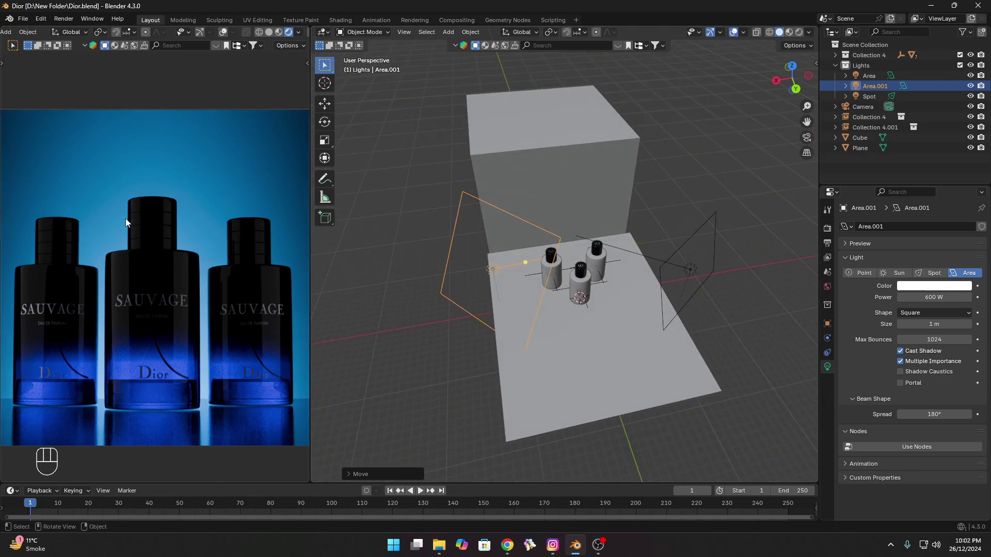
key("ctrl+s")
middle_click_drag(487, 224, 558, 284)
key("shift+a")
left_click(593, 319)
middle_click_drag(547, 329, 602, 306)
key("g")
key("shift+z")
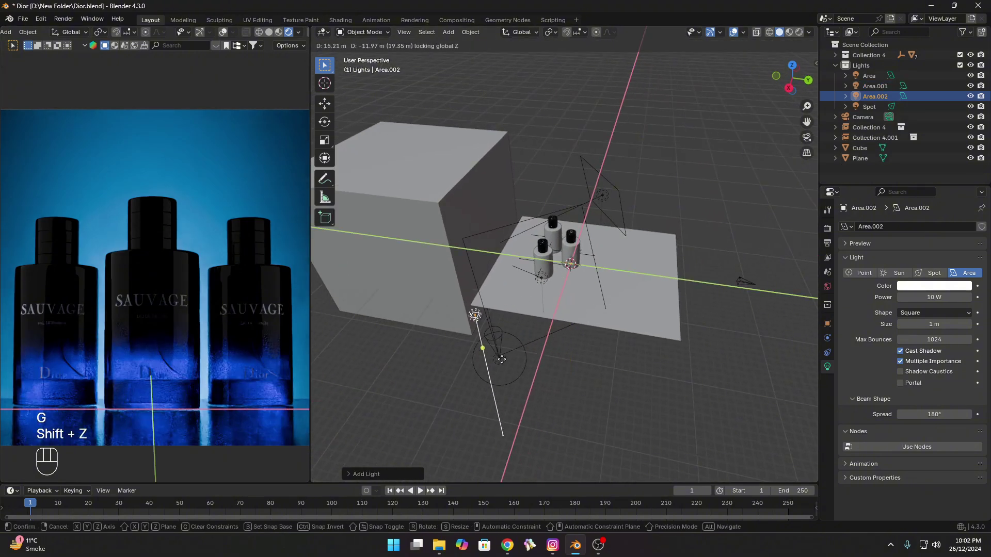
left_click(534, 339)
Step: Rotate the new Area.002 light about its local X axis and the global Z axis, and save the file
key("r")
key("x")
key("x")
left_click(618, 270)
key("r")
key("z")
left_click(620, 278)
key("ctrl+s")
key("ctrl+s")
Step: Rotate the Area.002 light again, move it along the global Y axis, and save the file
key("r")
middle_click_drag(733, 289, 768, 299)
left_click(644, 309)
key("g")
key("y")
left_click(694, 357)
middle_click_drag(694, 357, 614, 351)
key("ctrl+s")
Step: Set the Area.002 light's power to 1000 W and save the file
double_click(930, 297)
type("1000")
key("Return")
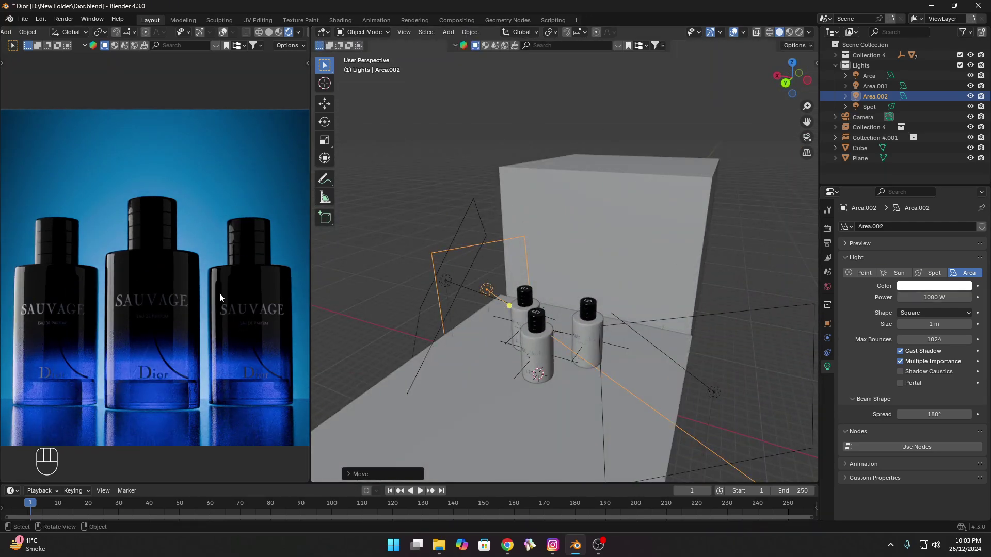
key("ctrl+s")
Step: Adjust the Area.002 light's position along the global X axis and save the file
key("g")
key("x")
key("g")
key("x")
key("ctrl+s")
key("ctrl+s")
key("ctrl+s")
scroll(491, 289, "down", 1)
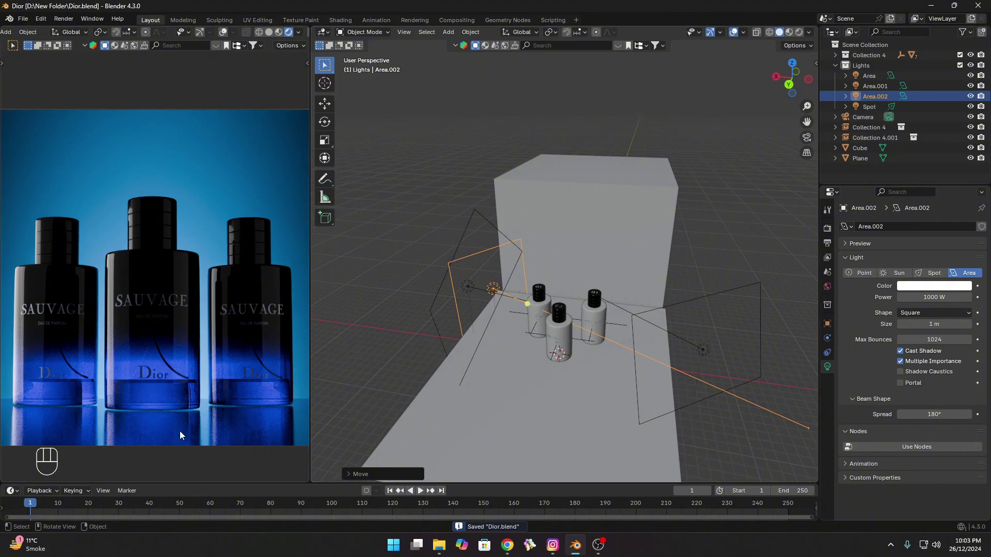
key("ctrl+s")
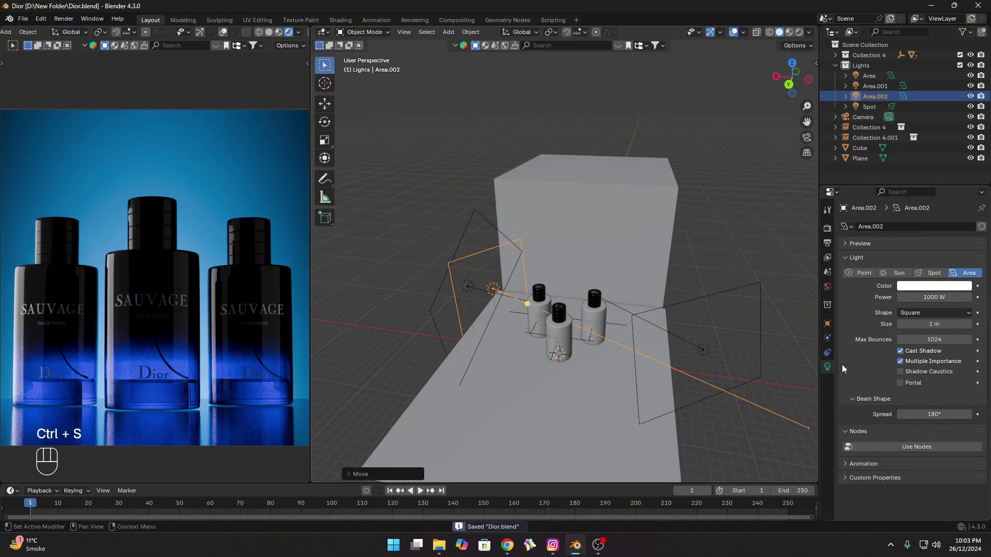
Step: Create a light linking collection for Area.002, add Collection 4 to it, and save the file
left_click(827, 324)
scroll(921, 378, "down", 5)
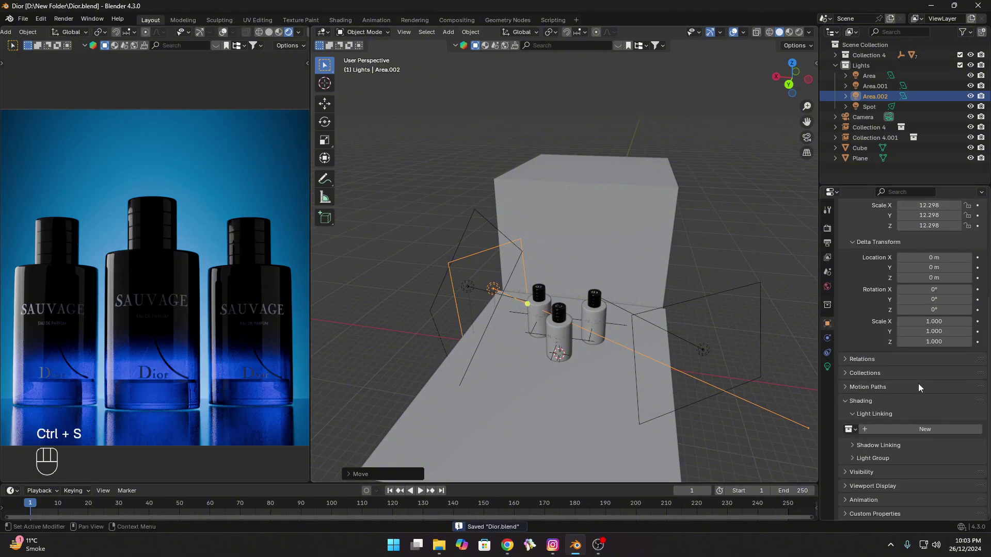
left_click(894, 429)
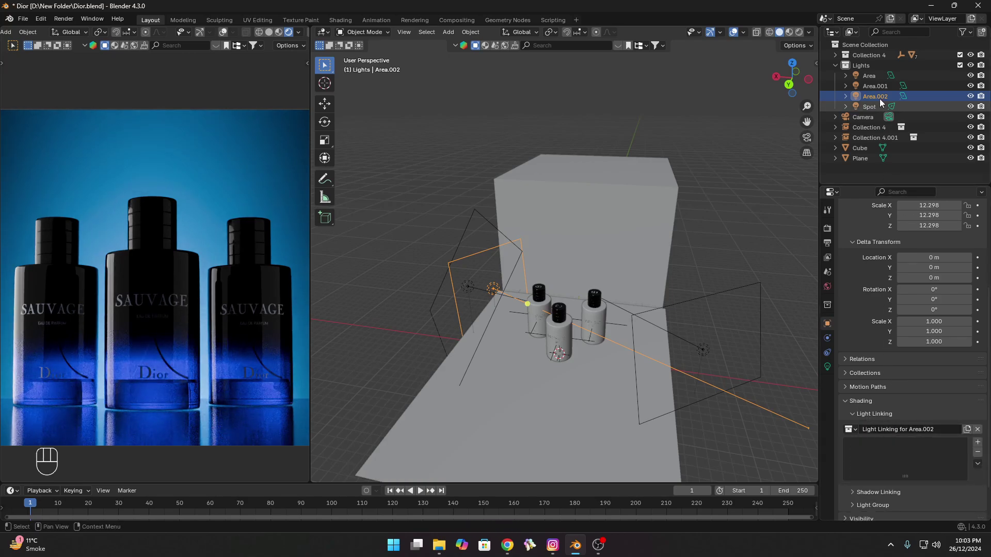
left_click_drag(847, 57, 904, 323)
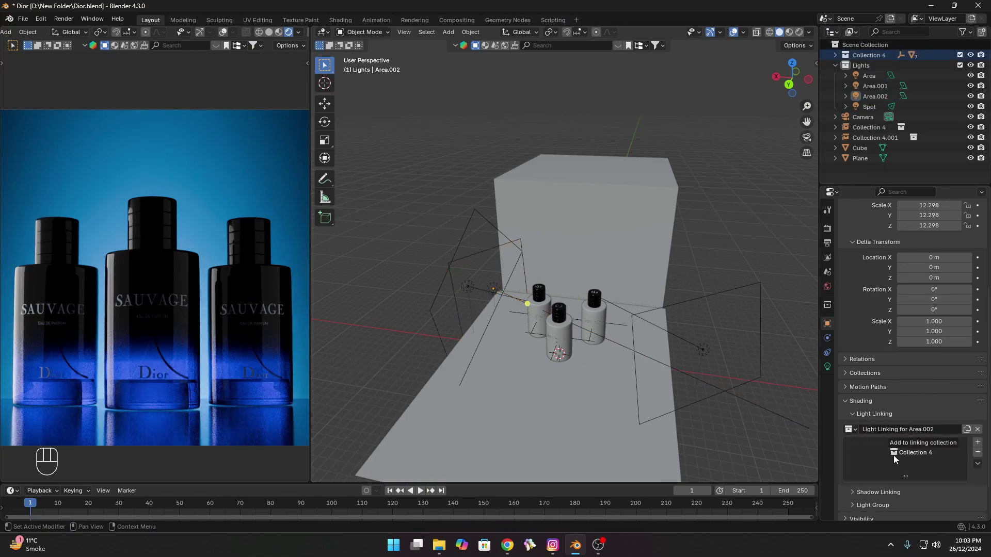
left_click_drag(894, 455, 893, 454)
key("ctrl+s")
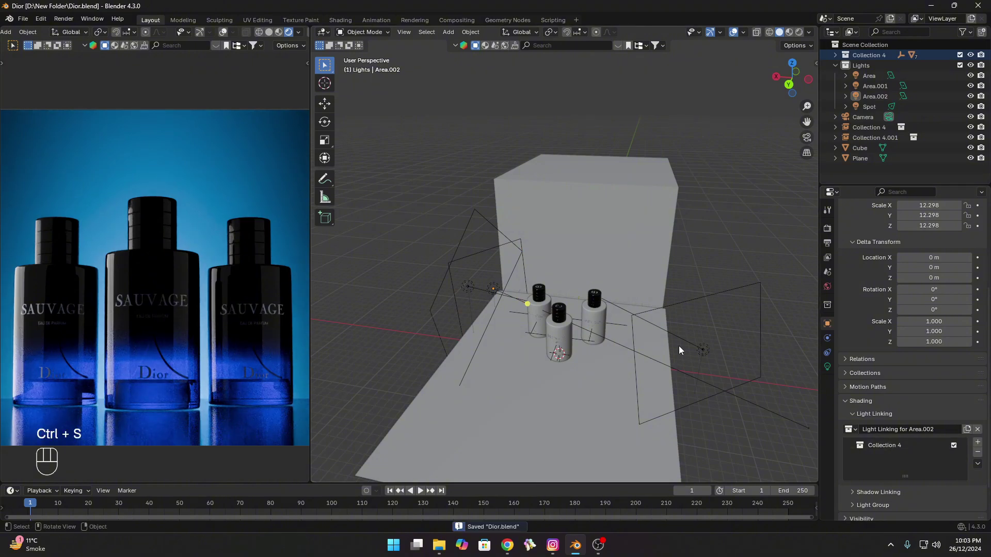
key("ctrl+s")
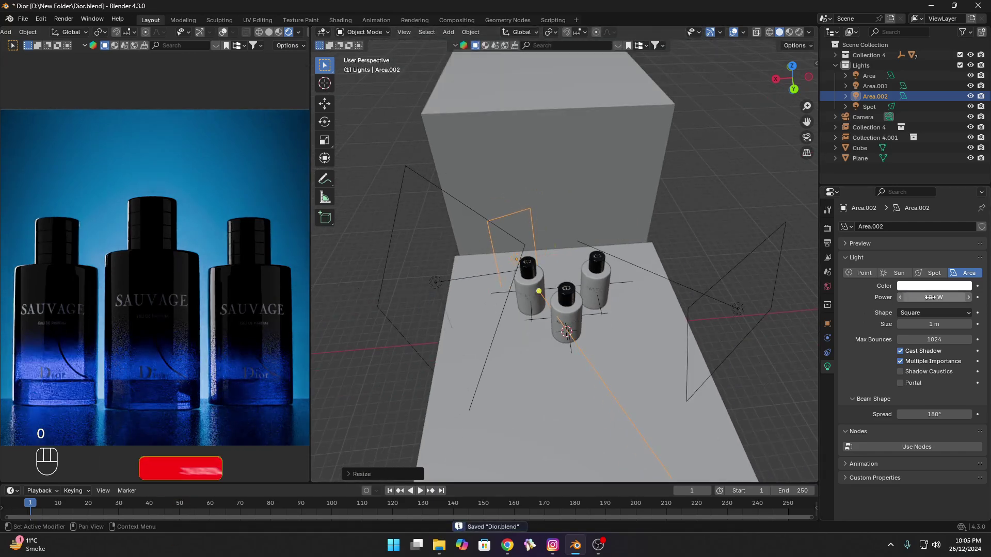
Step: Move the Area.002 light along the global Y and X axes and save the file
key("ctrl+s")
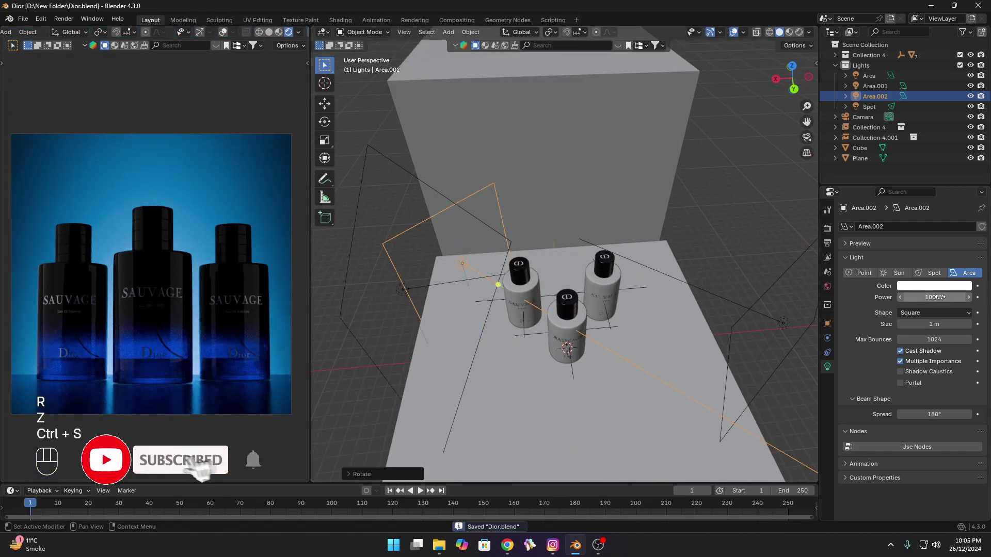
key("g")
key("y")
key("g")
key("x")
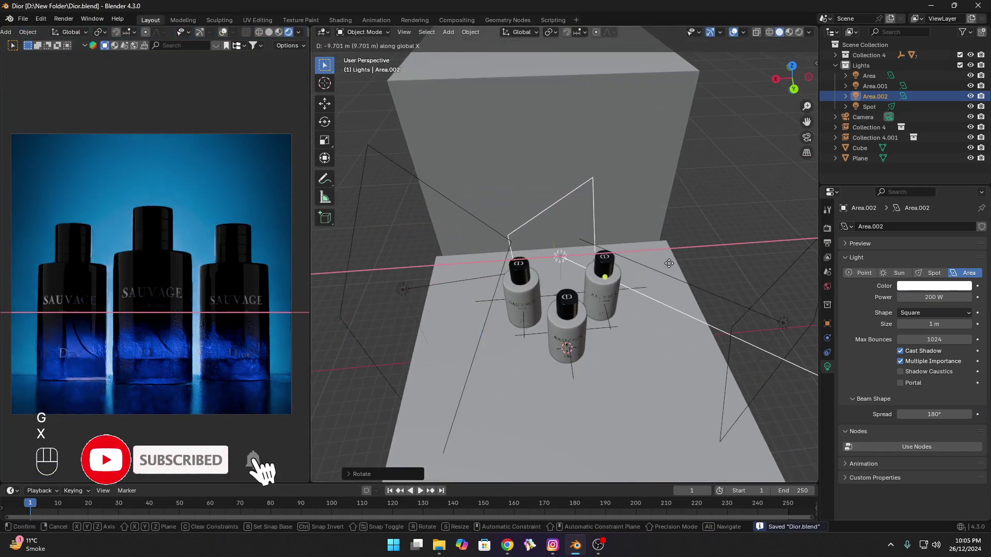
key("ctrl+s")
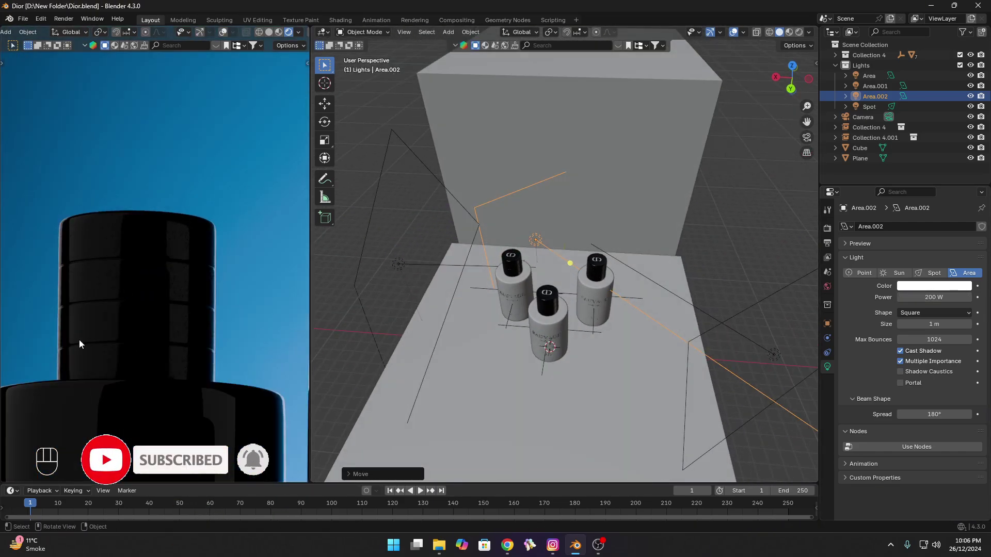
Step: Adjust the Area.002 light's height along the global Z axis and save the file
key("g")
key("z")
key("ctrl+s")
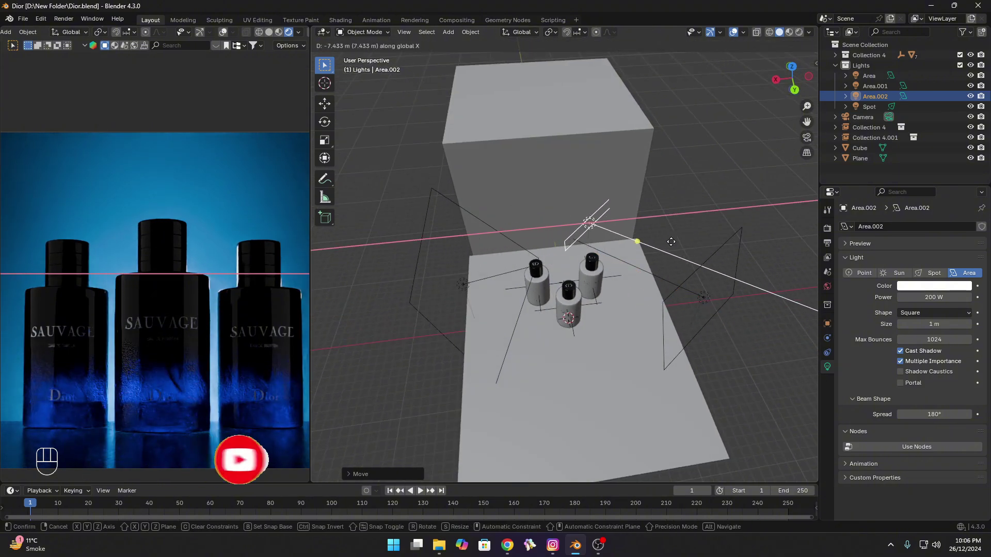
key("ctrl+s")
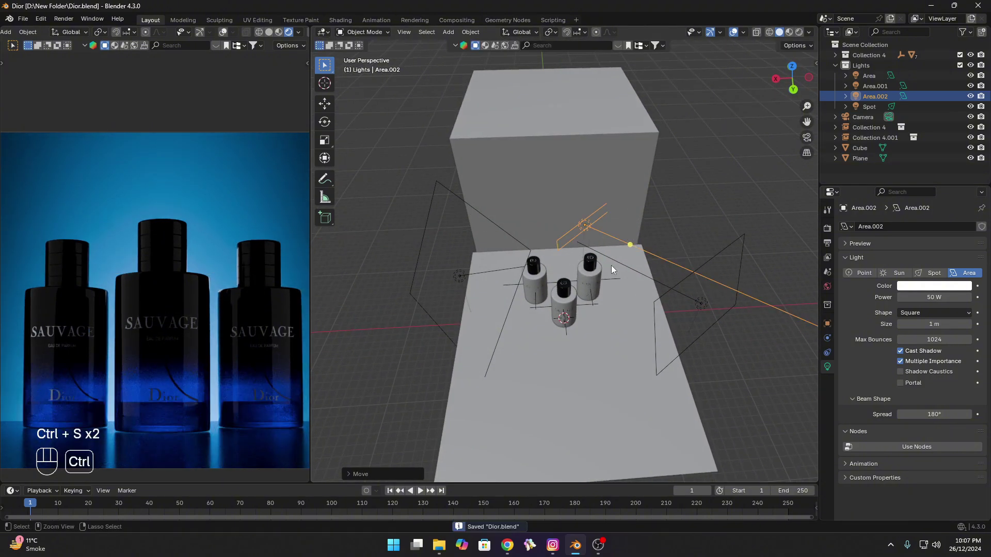
scroll(612, 275, "up", 4)
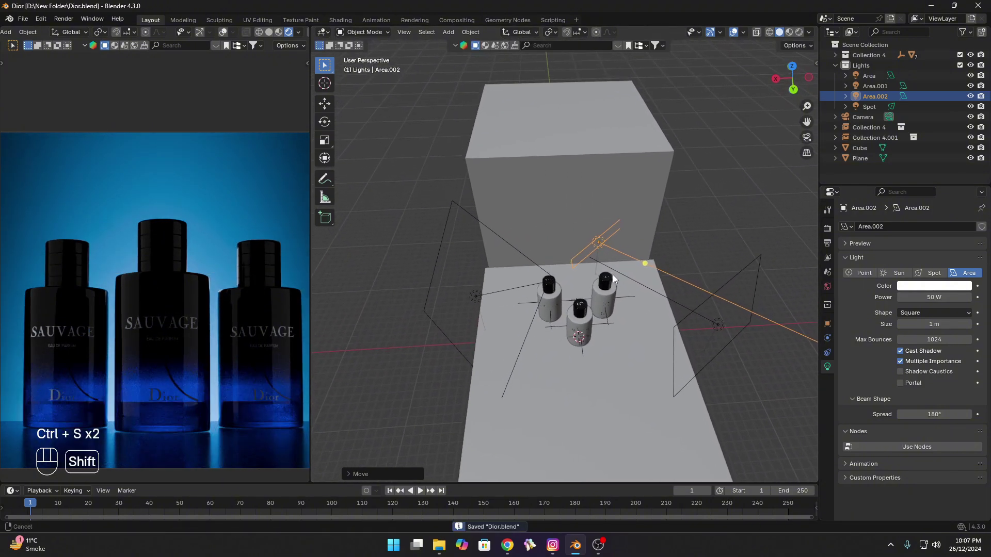
key("ctrl+s")
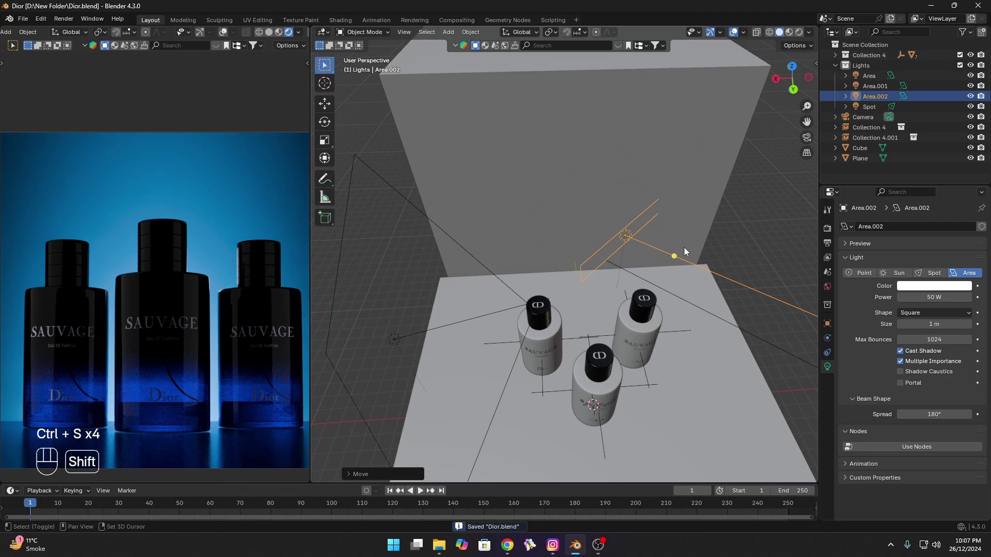
Step: Duplicate the Area.002 light along the global X axis toward the other rear bottle and save the file
key("shift+d")
key("x")
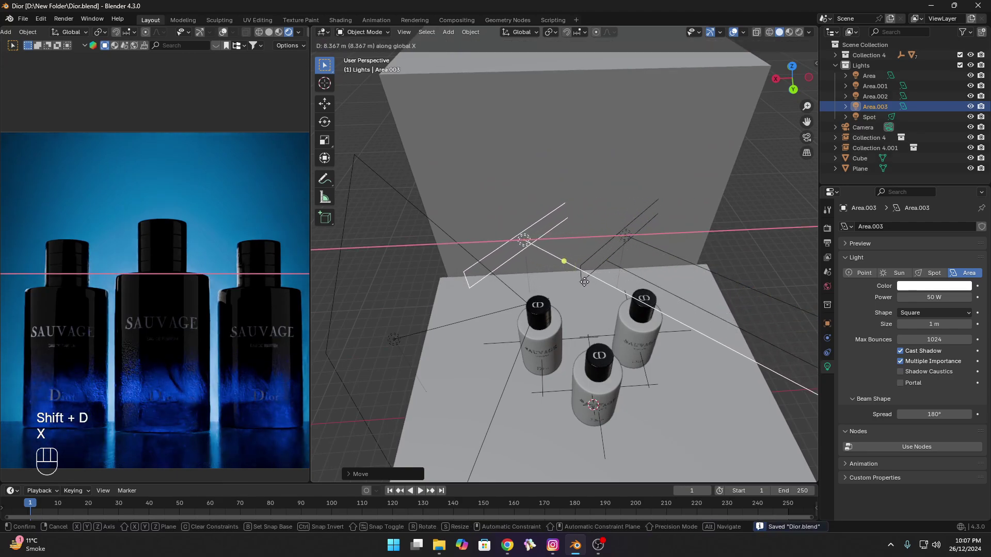
left_click(604, 277)
key("ctrl+s")
Step: Scale the duplicated Area.003 light down along its local X axis and save the file
key("s")
key("x")
key("x")
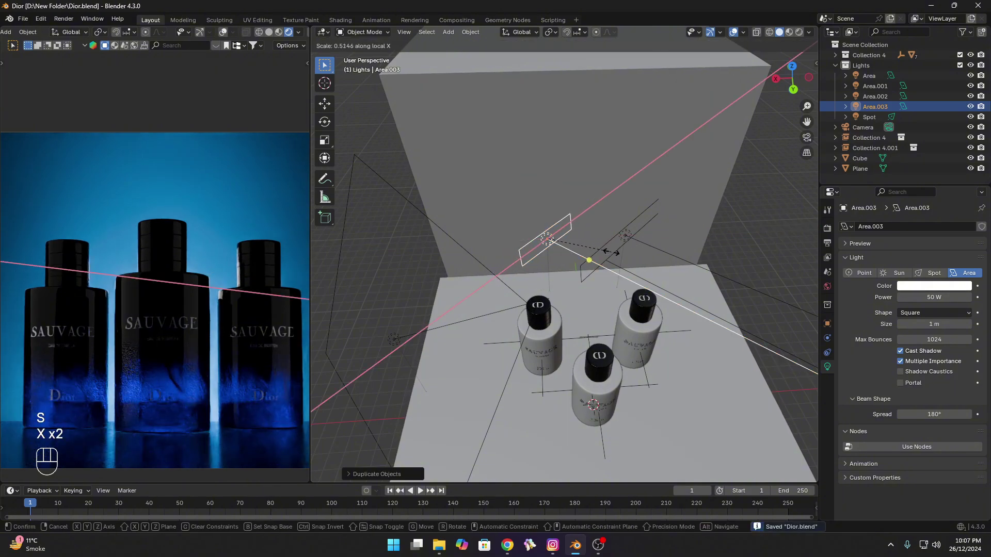
left_click(513, 274)
key("ctrl+s")
Step: Move the Area.003 light further along the global X axis, past the rear bottle
key("g")
key("x")
key("g")
key("x")
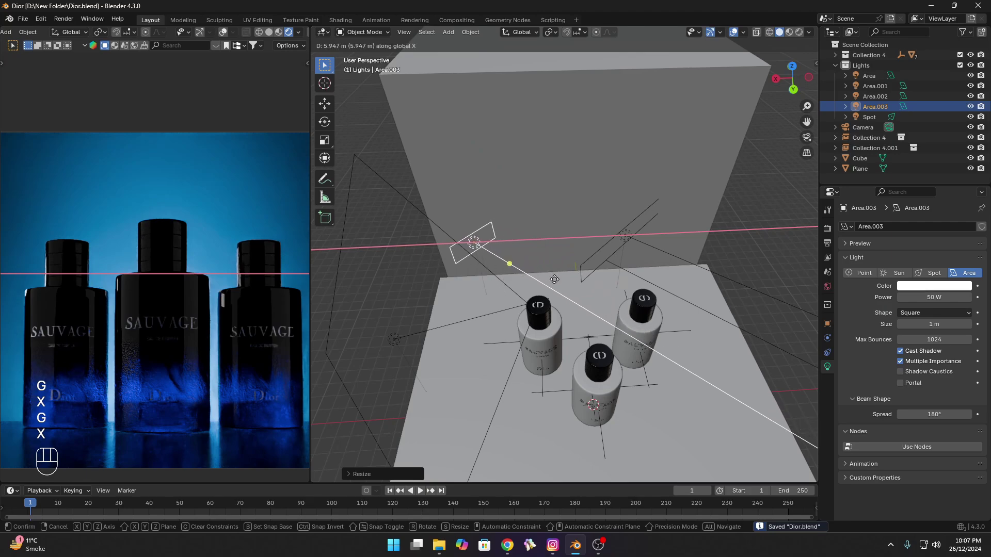
key("x")
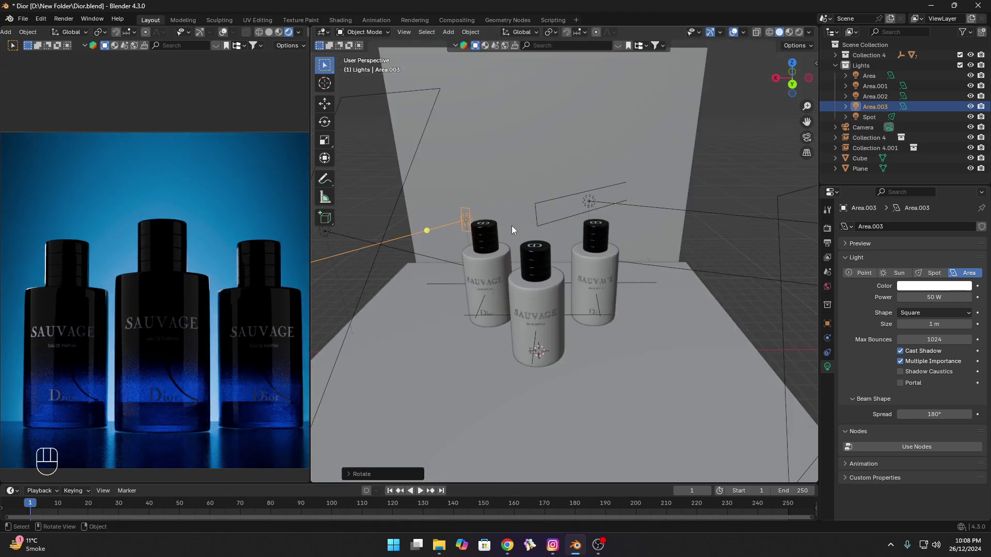
Step: Undo the last rotation of the Area.003 light and save the file
key("ctrl+s")
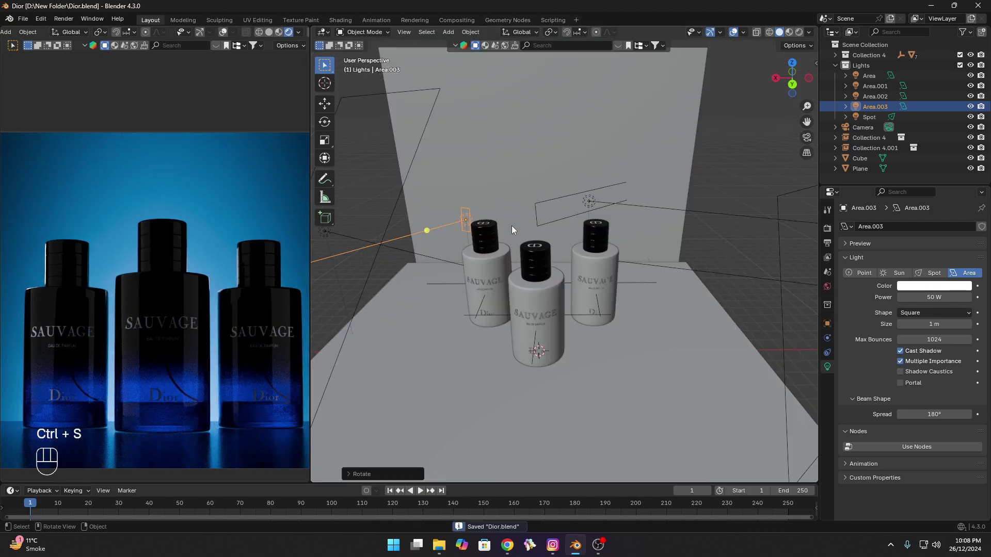
key("ctrl+z")
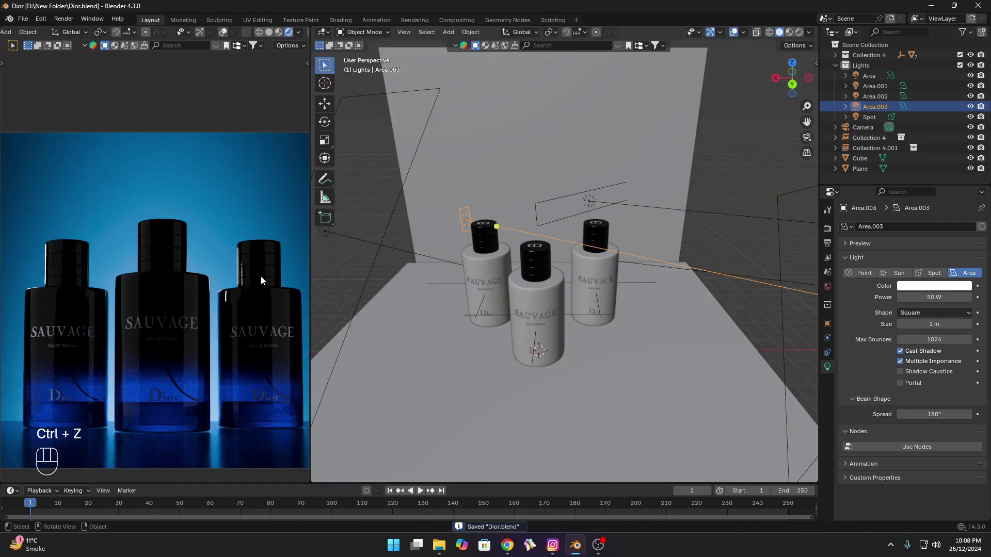
key("ctrl+s")
Step: Rotate the Area.003 light about -66° around the global Z axis and save the file
key("r")
key("z")
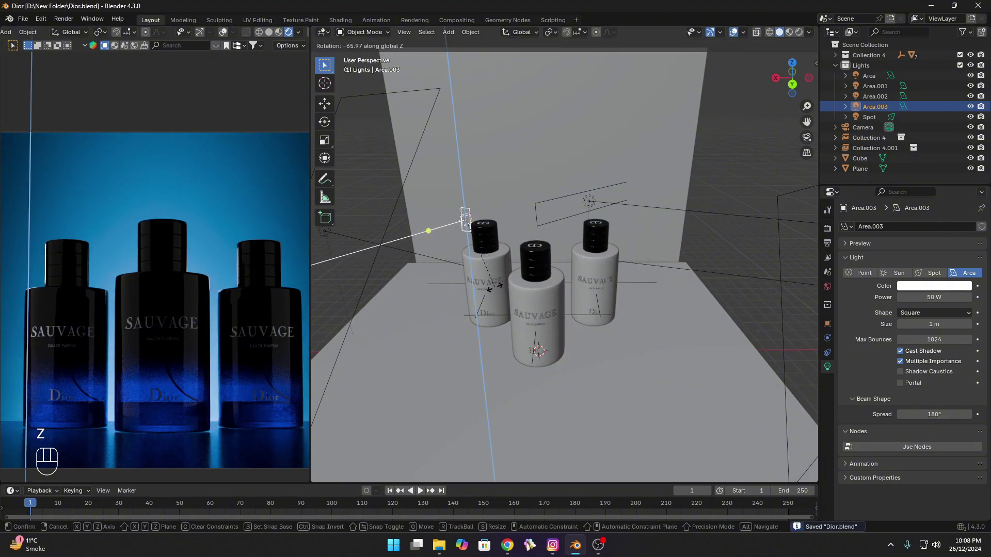
left_click(478, 292)
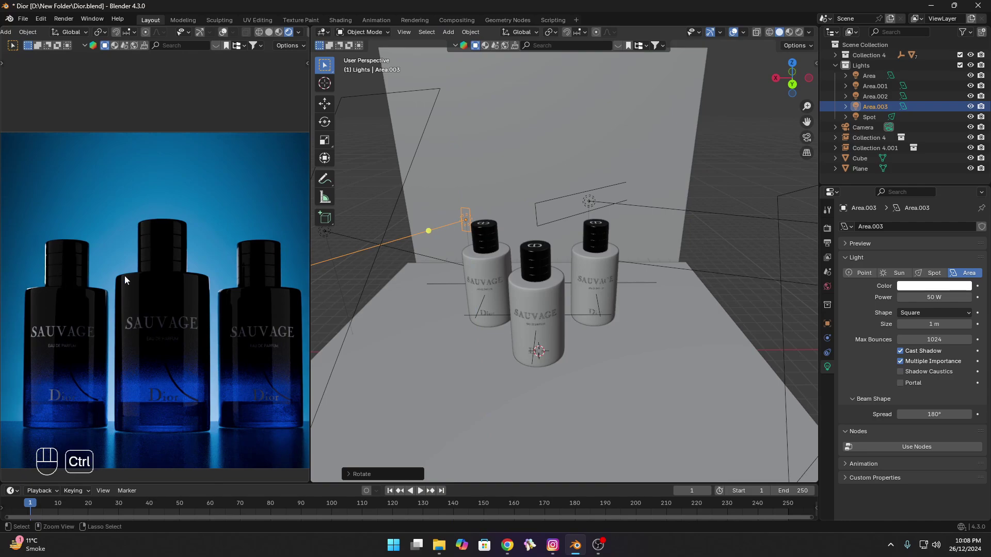
key("ctrl+s")
scroll(125, 276, "down", 2)
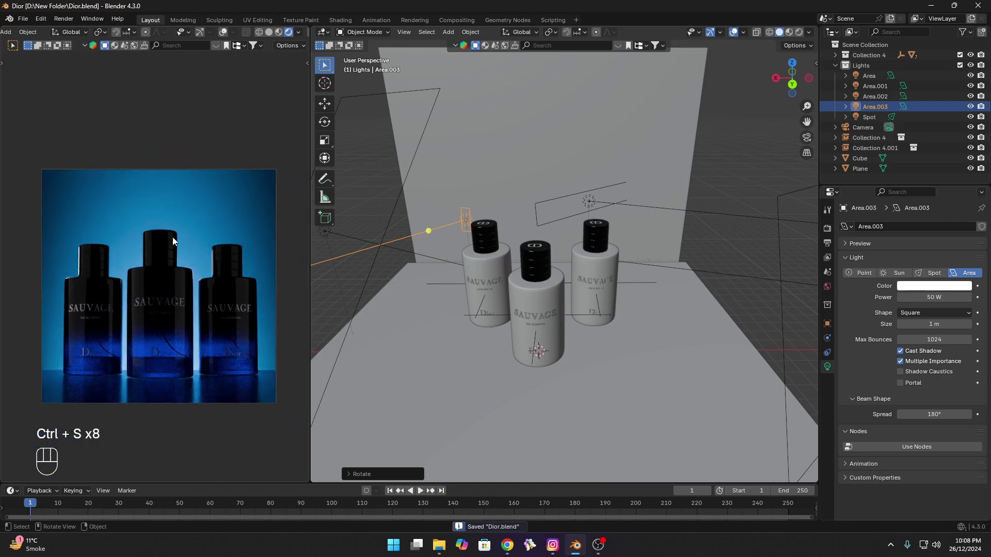
Step: Duplicate the Area.003 light along the global X axis towards the bottle in front
middle_click_drag(543, 247, 547, 281)
key("shift+d")
key("x")
left_click(642, 321)
middle_click_drag(641, 320, 632, 279)
Step: Move the duplicated light along the global X axis to sit behind the front bottle's cap and save the file
scroll(632, 279, "up", 4)
key("g")
key("x")
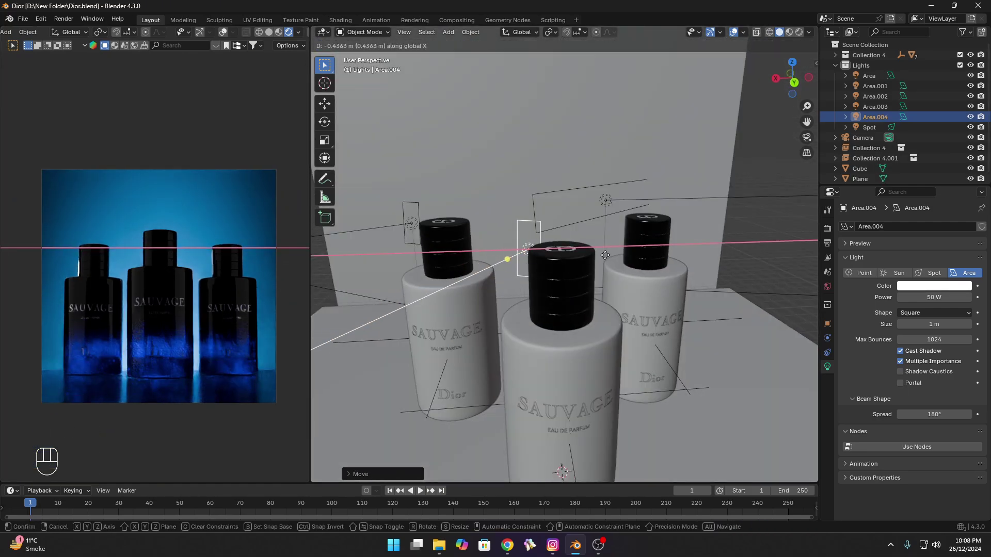
left_click(597, 281)
key("ctrl+s")
key("ctrl+s")
key("ctrl+s")
key("ctrl+s")
Step: Set the Area.004 light's power to 20 W and save the file
left_click(922, 298)
type("2")
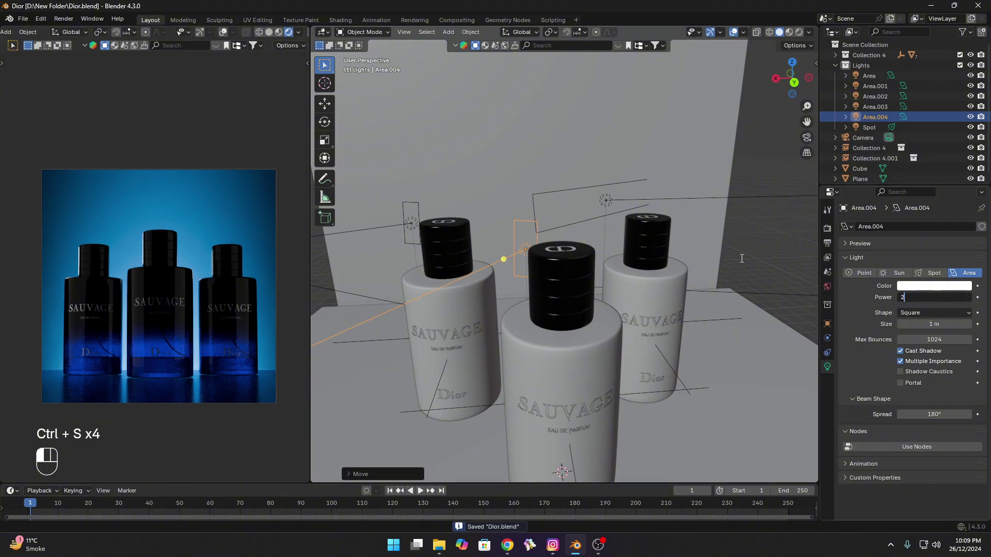
type("0")
key("Return")
scroll(93, 251, "up", 2)
key("ctrl+s")
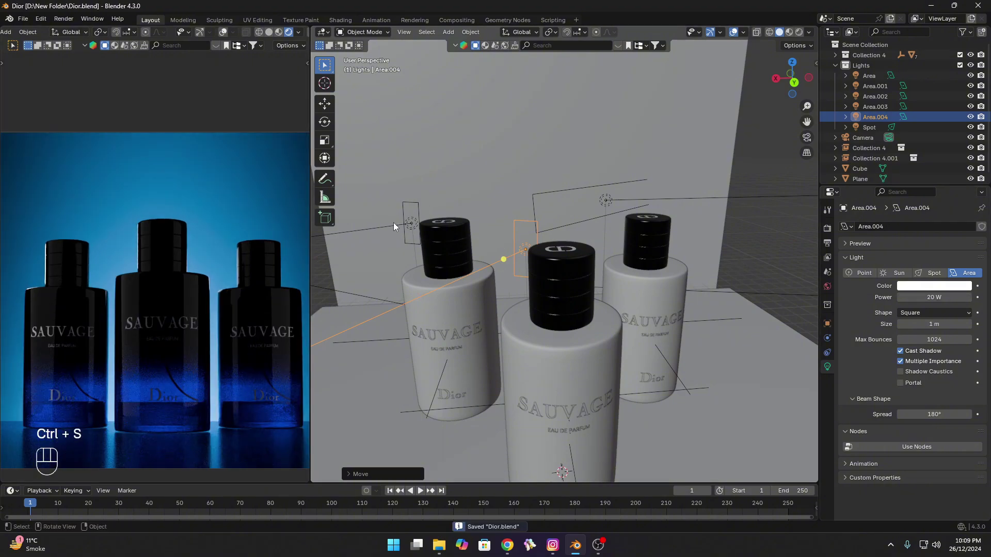
Step: Select the Area.003 light and set its power to 20 W
left_click(407, 221)
key("ctrl+s")
left_click(931, 298)
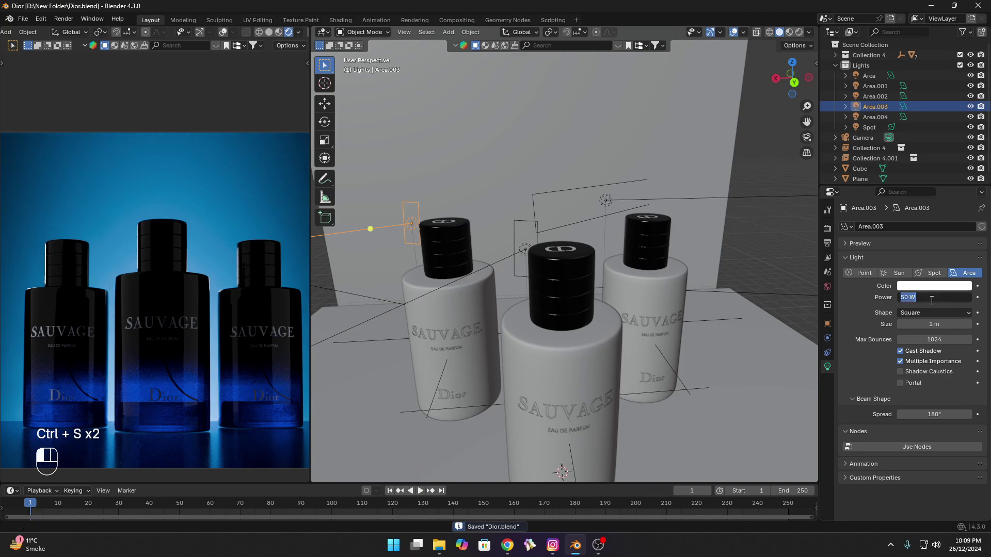
type("20")
key("Return")
Step: Save the file and scale the Area.002 light down along its local X axis
left_click(613, 208)
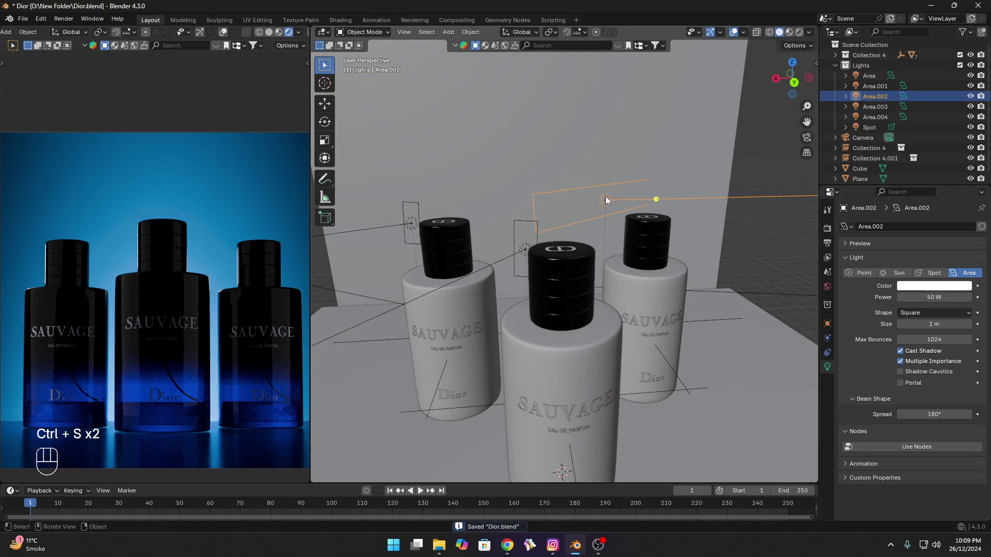
key("ctrl+s")
middle_click_drag(652, 219, 696, 236)
key("s")
key("x")
key("x")
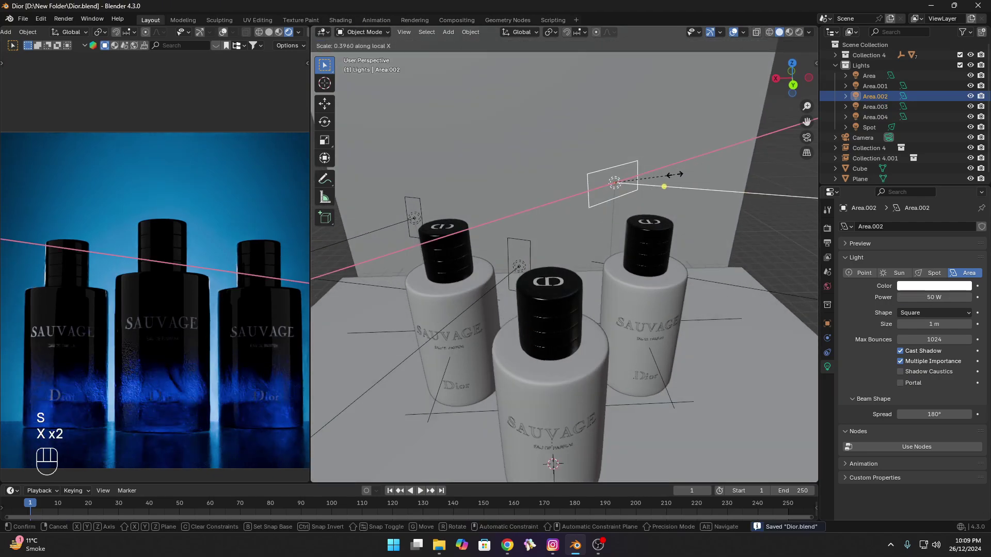
left_click(657, 176)
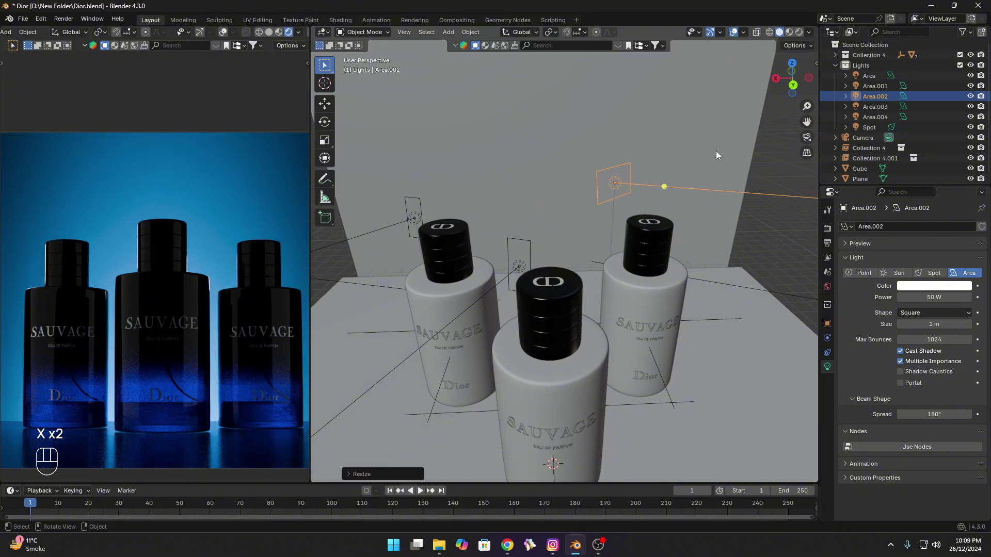
Step: Move the Area.002 light along the global Y axis, closer to the rear bottle, and save the file
key("g")
key("x")
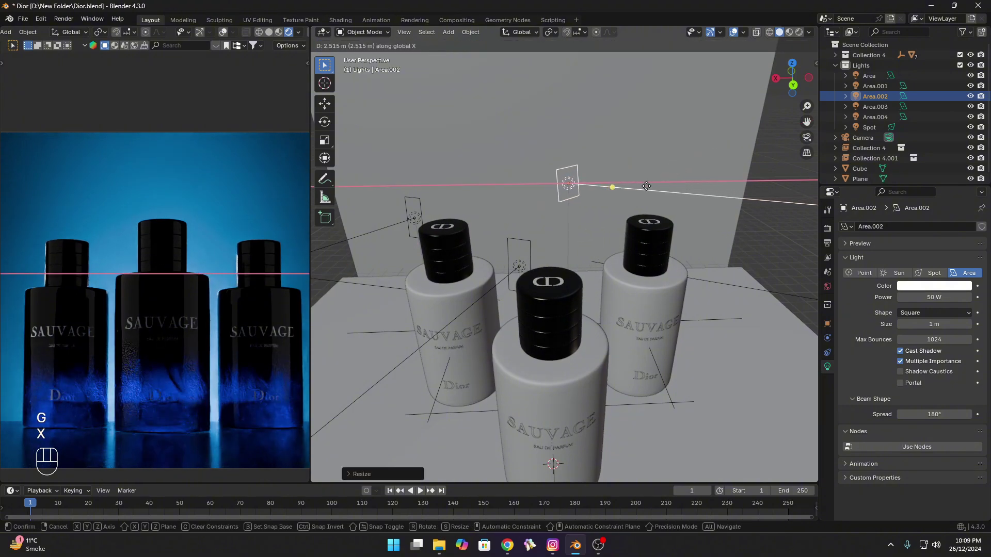
key("y")
left_click(757, 275)
key("ctrl+s")
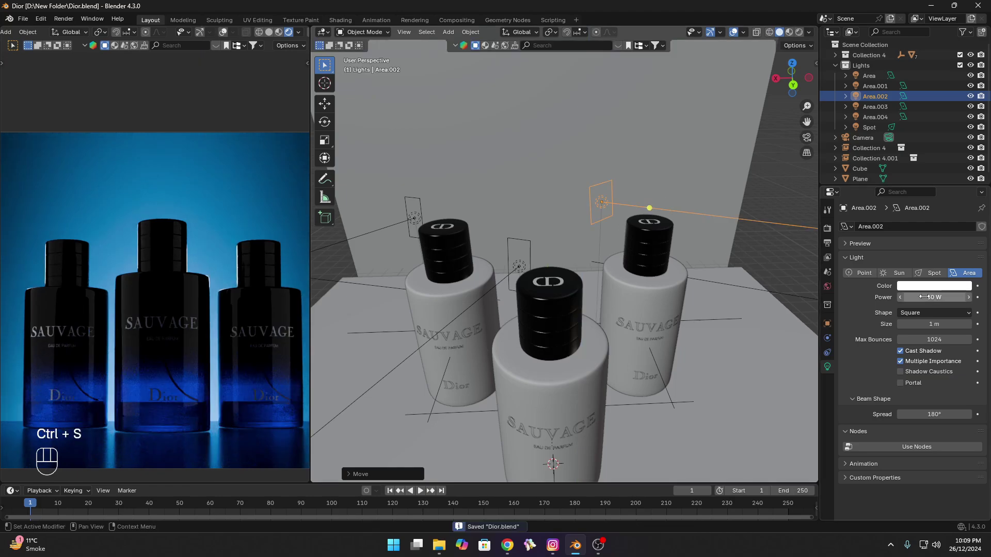
Step: Set the Area.002 light's power to 20 W, save the file and inspect the front bottle in the rendered preview
left_click_drag(935, 298, 903, 297, "ctrl")
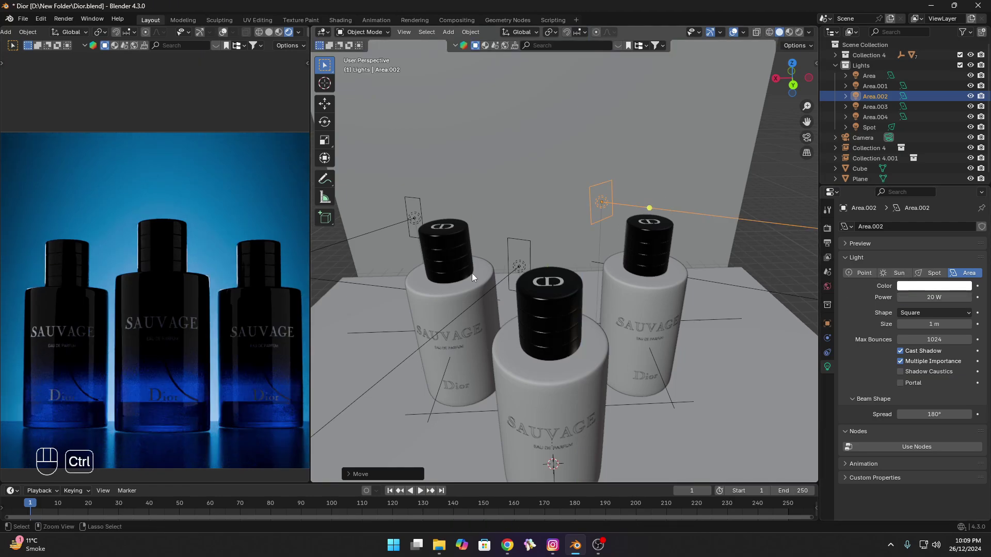
key("ctrl+s")
key("ctrl+s")
key("ctrl+s")
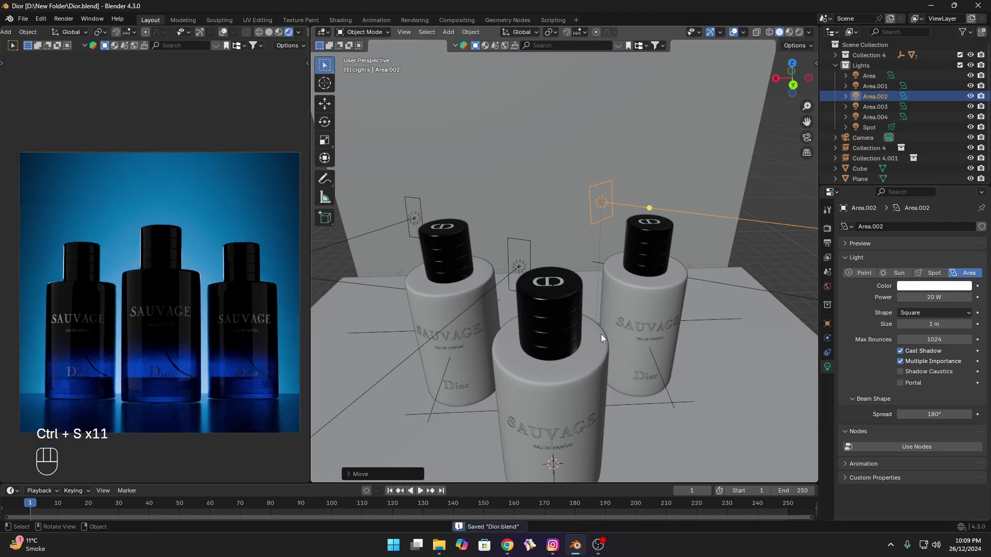
scroll(601, 333, "down", 3)
key("ctrl+s")
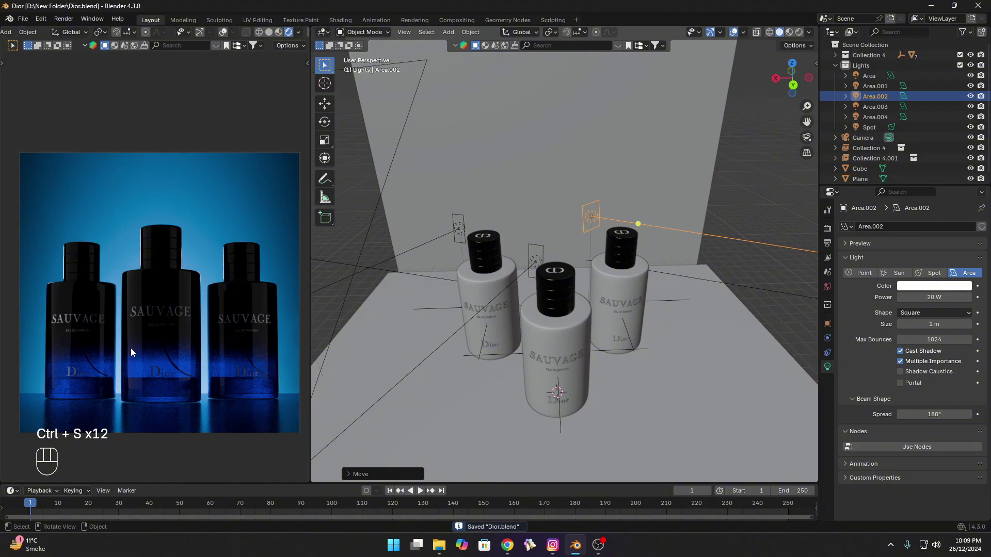
key("ctrl+s")
scroll(131, 347, "up", 6)
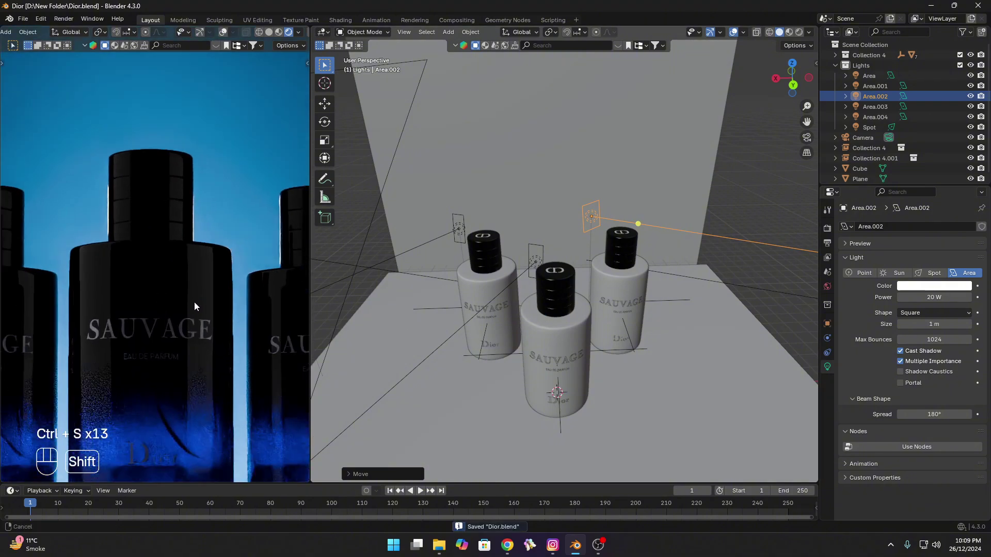
scroll(190, 297, "up", 2)
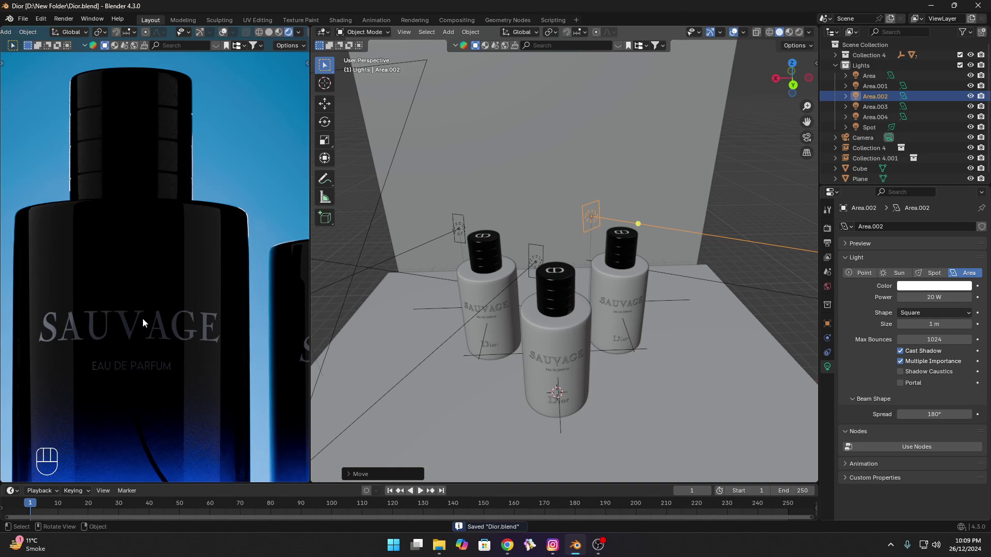
scroll(142, 318, "down", 6)
key("ctrl+s")
Step: Add an area light and move it along the global Y axis to the front of the floor, ahead of the bottles
scroll(598, 327, "down", 3)
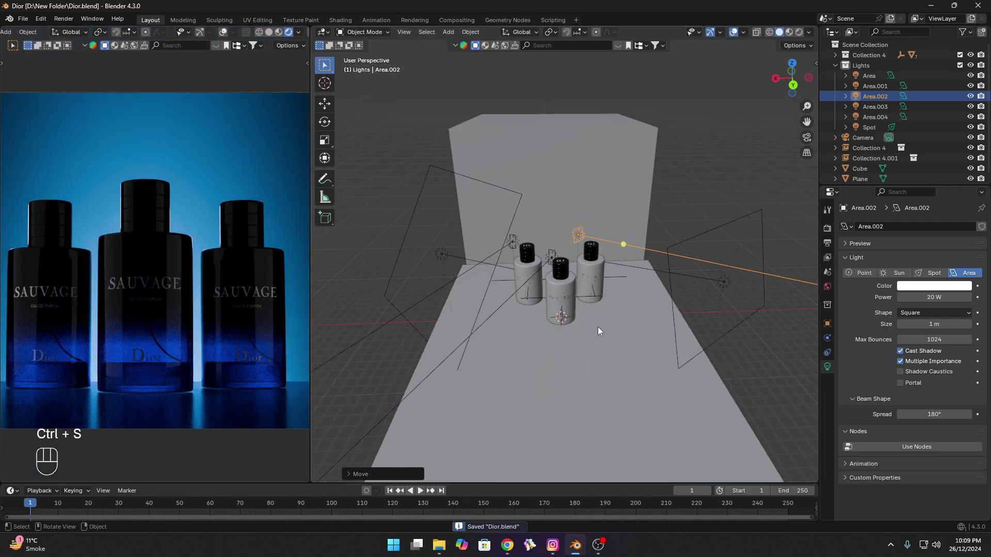
scroll(598, 327, "down", 2)
key("ctrl+s")
scroll(589, 321, "down", 2)
key("shift+a")
left_click(639, 344)
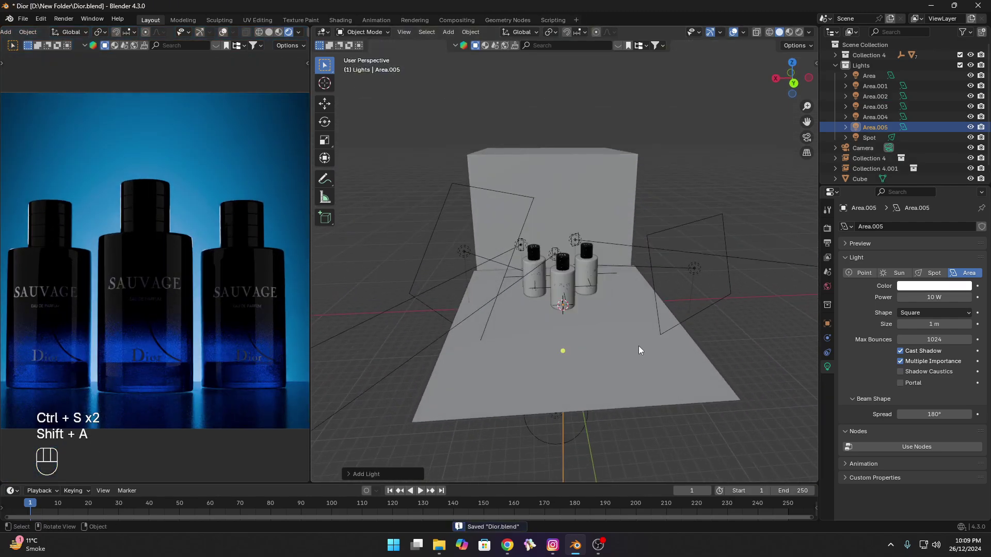
middle_click_drag(639, 347, 606, 314)
key("g")
key("g")
key("g")
key("y")
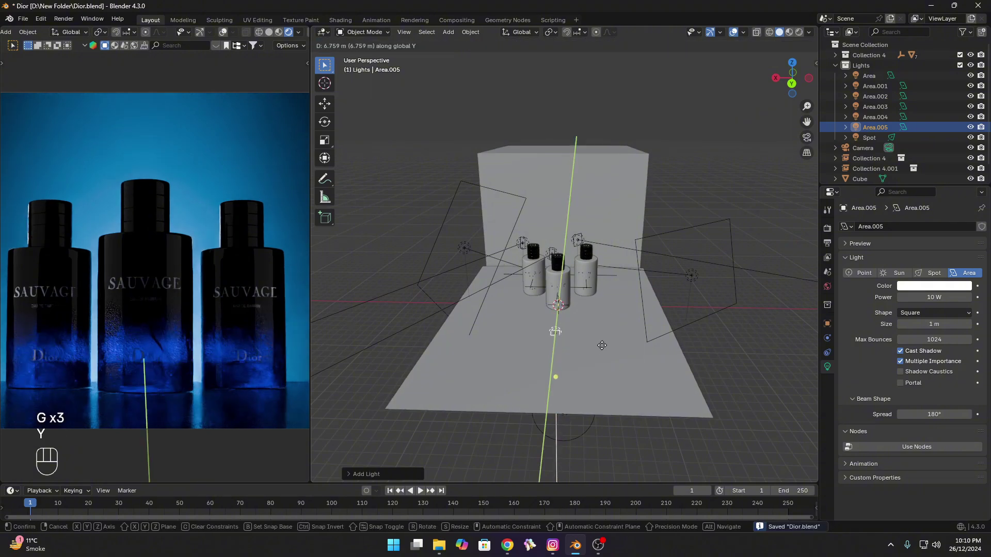
left_click(603, 380)
Step: Rotate the Area.005 light -90° around the global X axis
type("rx")
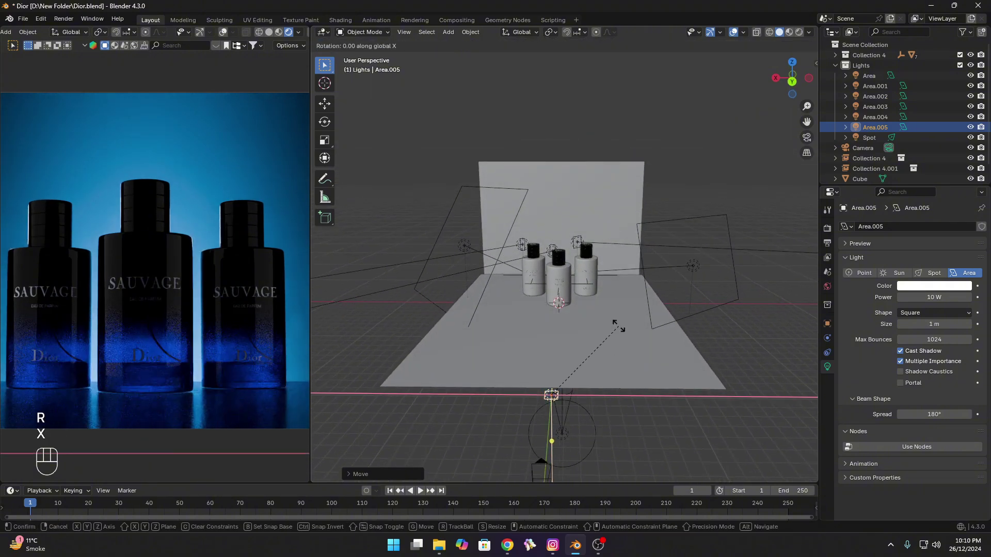
type("90")
key("Left")
key("Left")
key("Left")
key("Left")
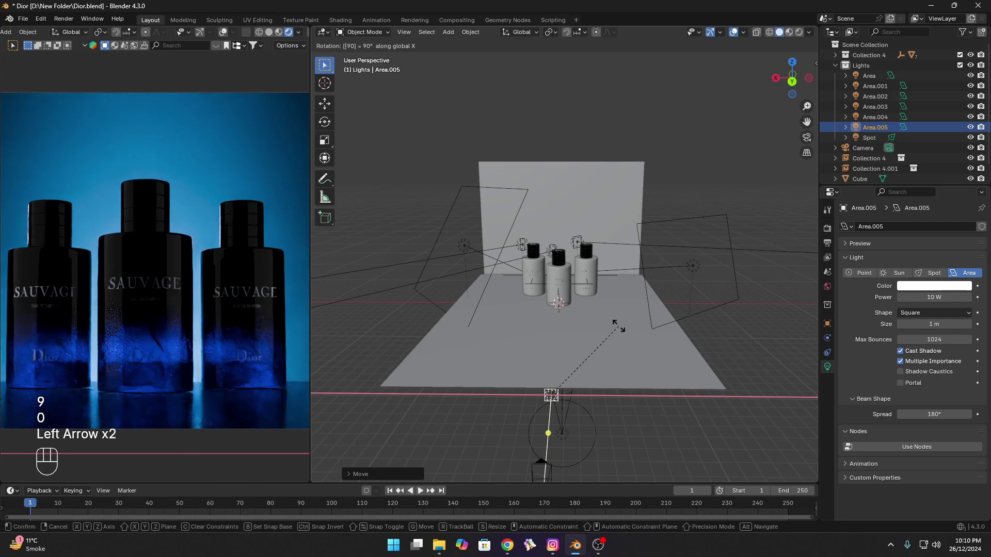
key("minus")
Step: Raise the Area.005 light along the global Z axis, scale it up well beyond the bottle group and save the file
key("g")
key("z")
key("s")
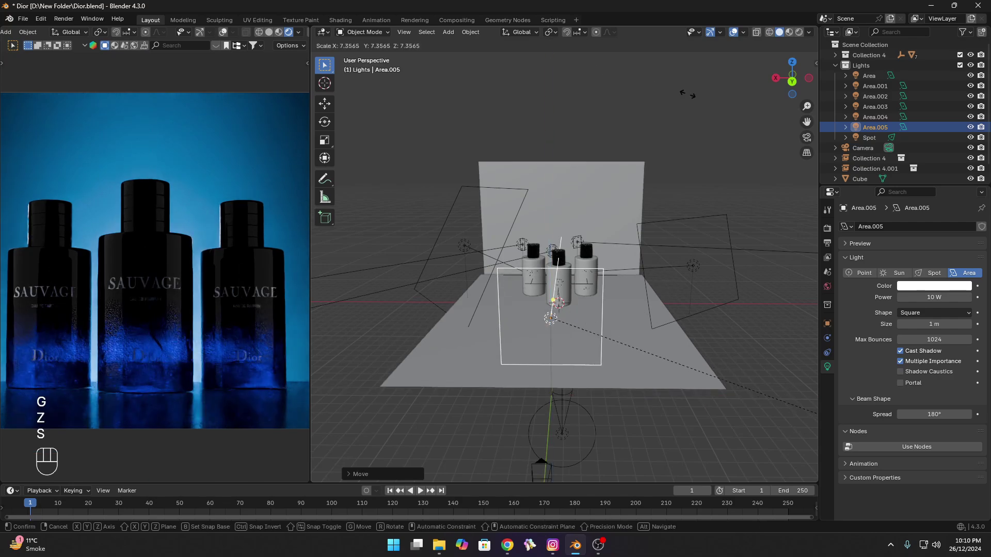
left_click(660, 303)
key("ctrl+s")
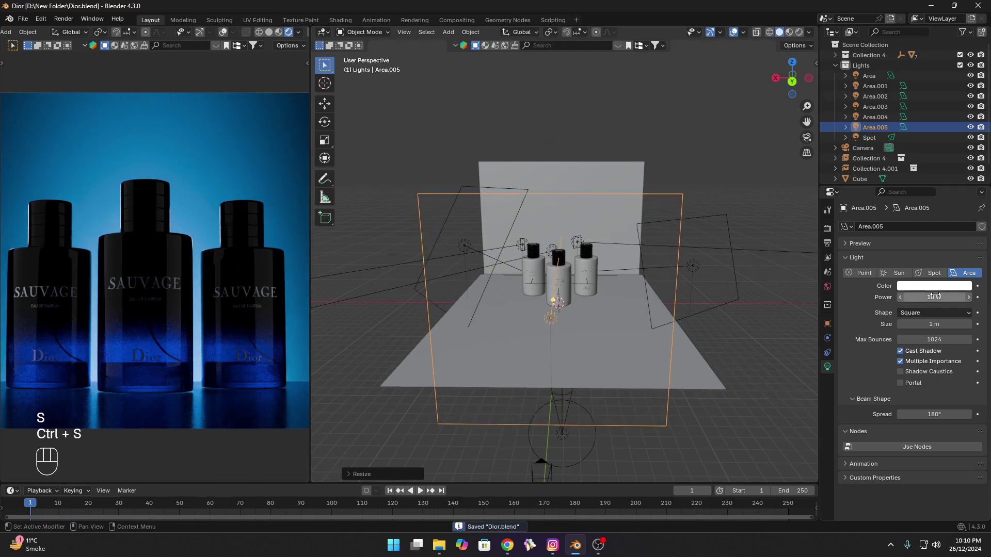
Step: Set the Area.005 light's power to 200 W, check the rendered preview and save the file
left_click(927, 297)
type("200")
key("Return")
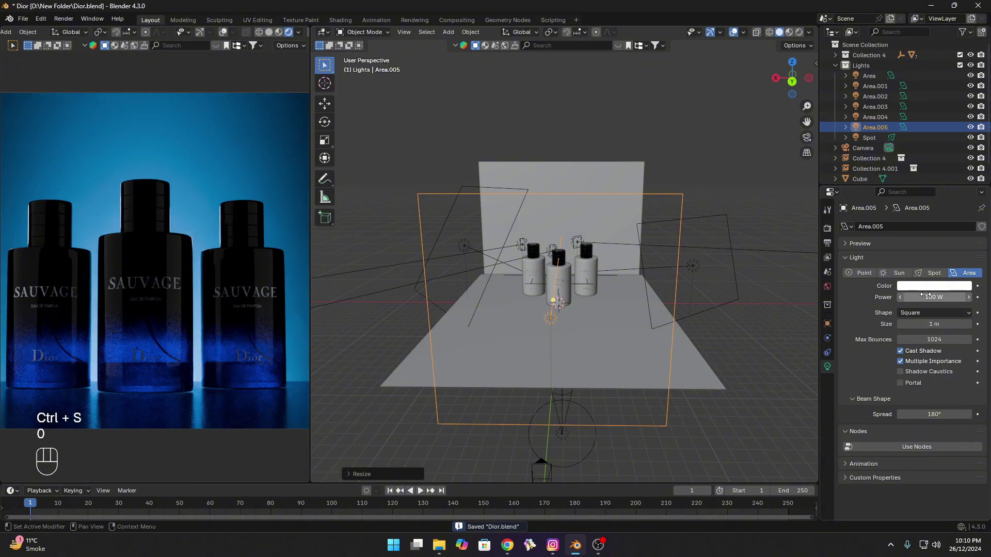
scroll(209, 300, "up", 3)
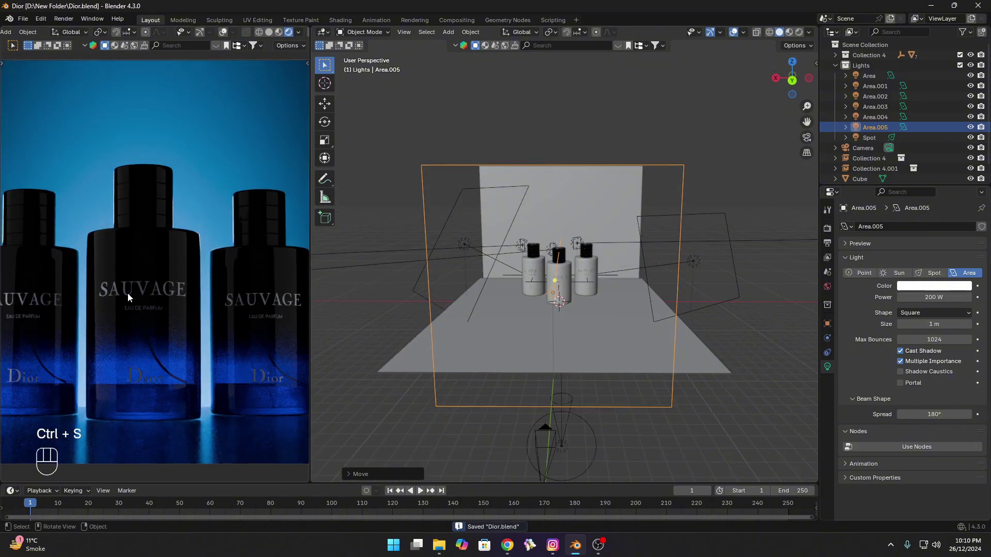
scroll(277, 317, "down", 2)
key("ctrl+s")
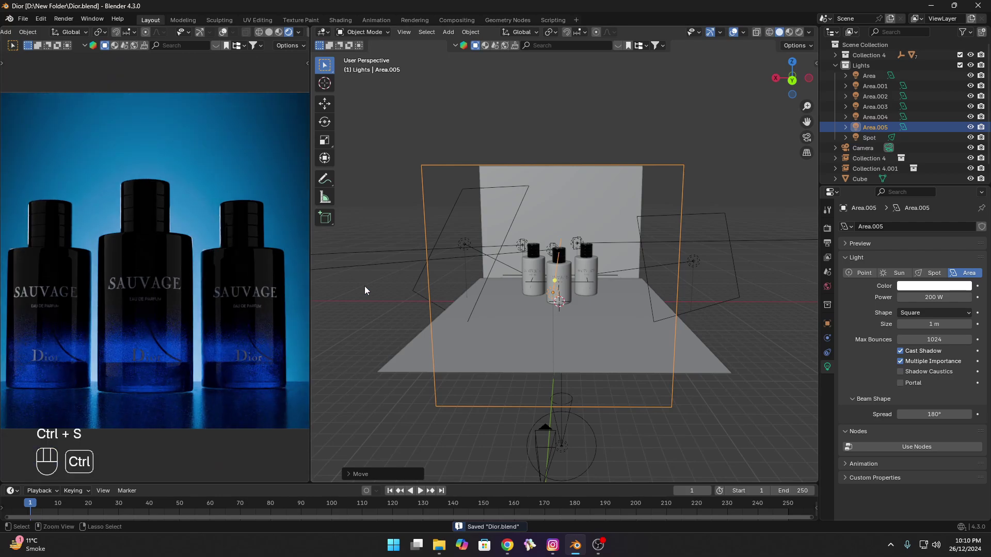
key("ctrl+s")
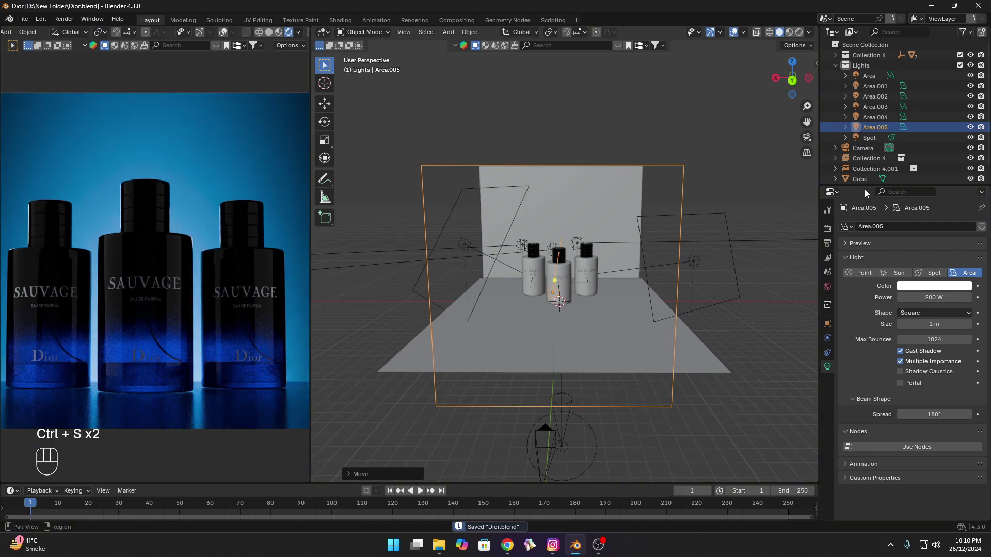
Step: Compare the front bottle in the rendered preview with the Area.005 light hidden and shown again
left_click(970, 127)
scroll(191, 266, "up", 3)
scroll(191, 266, "up", 1)
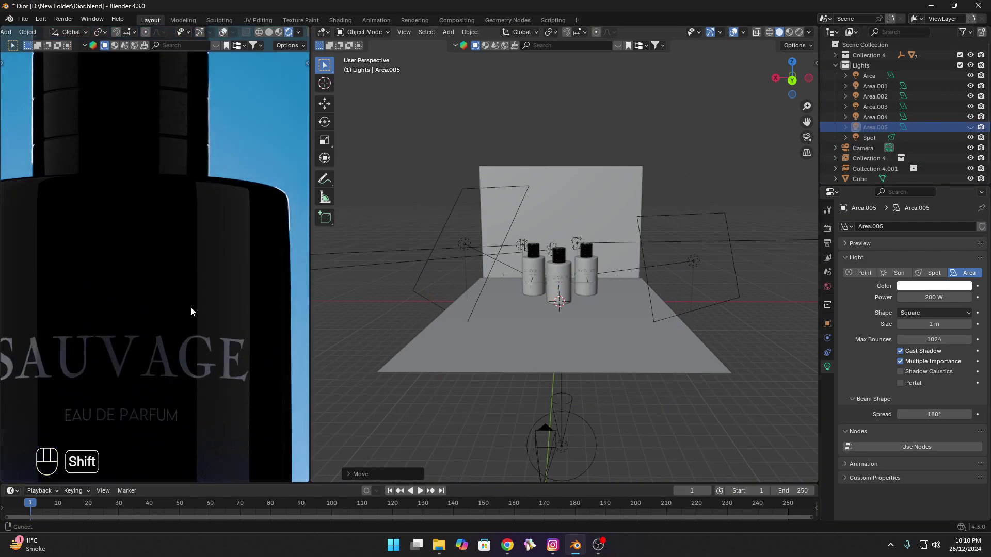
middle_click_drag(190, 307, 228, 265, "shift")
left_click(970, 127)
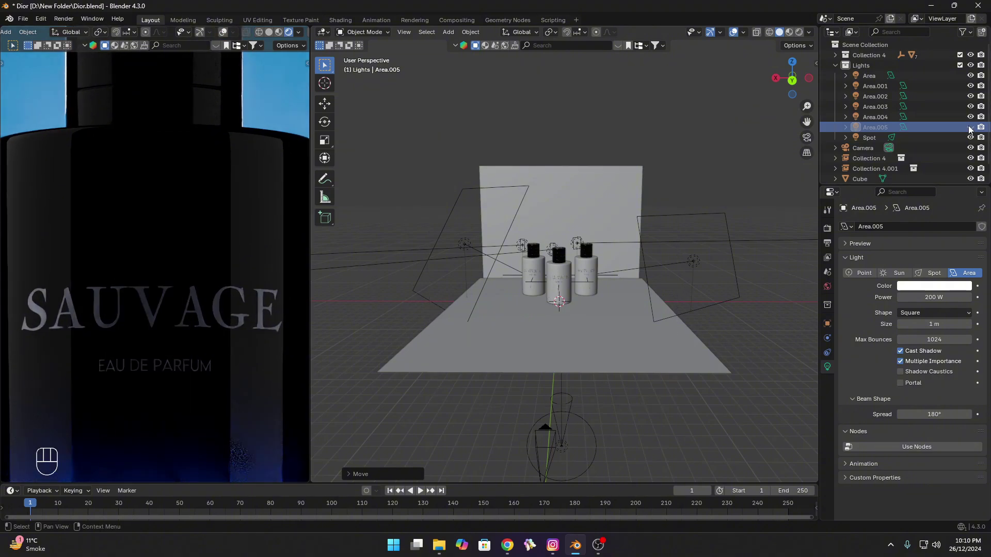
key("Home")
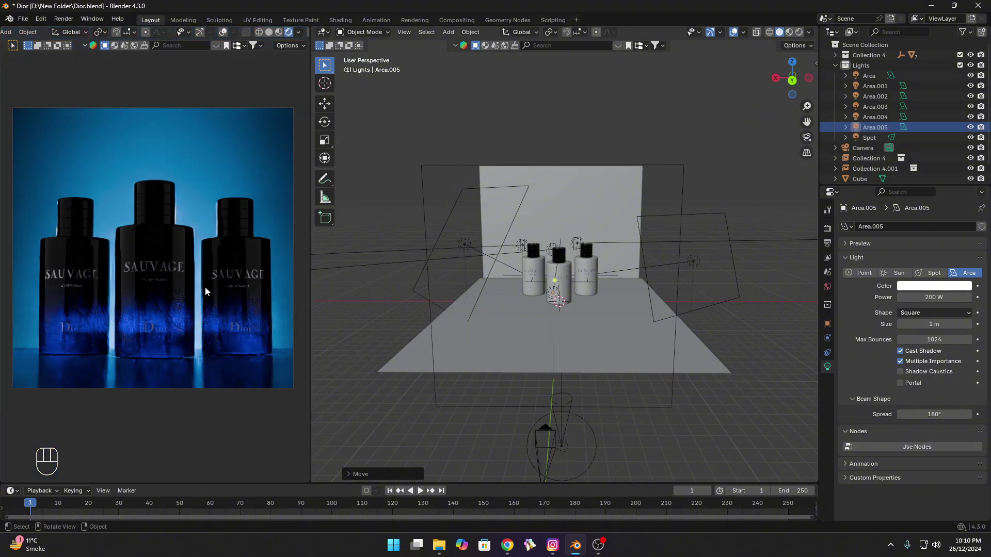
Step: Save the file, view the Sauvage reference render in the Instagram window and return to Blender
middle_click_drag(205, 287, 228, 296, "shift")
key("ctrl+s")
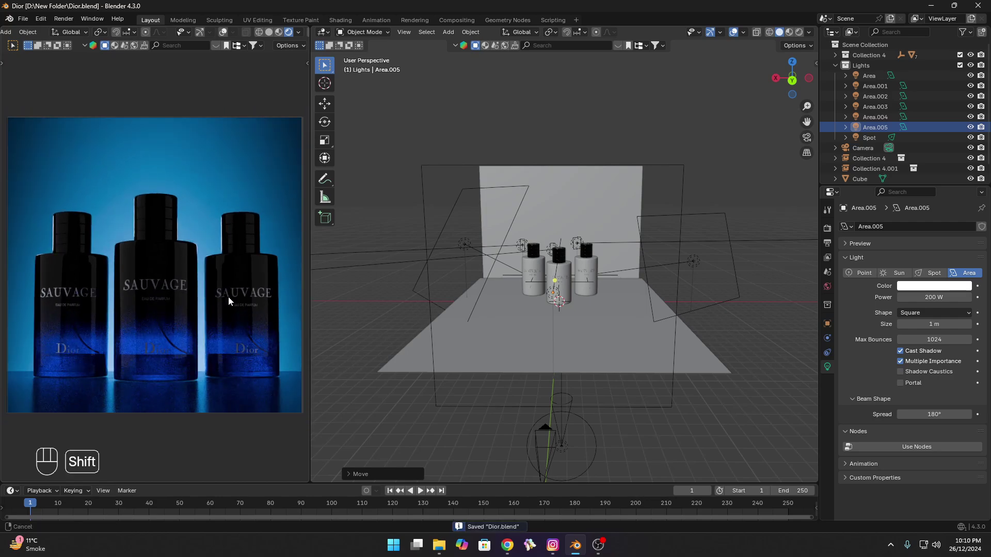
key("ctrl+s")
mouse_move(577, 320)
middle_mouse_down()
mouse_move(580, 358)
mouse_move(576, 327)
middle_mouse_up()
key("ctrl+s")
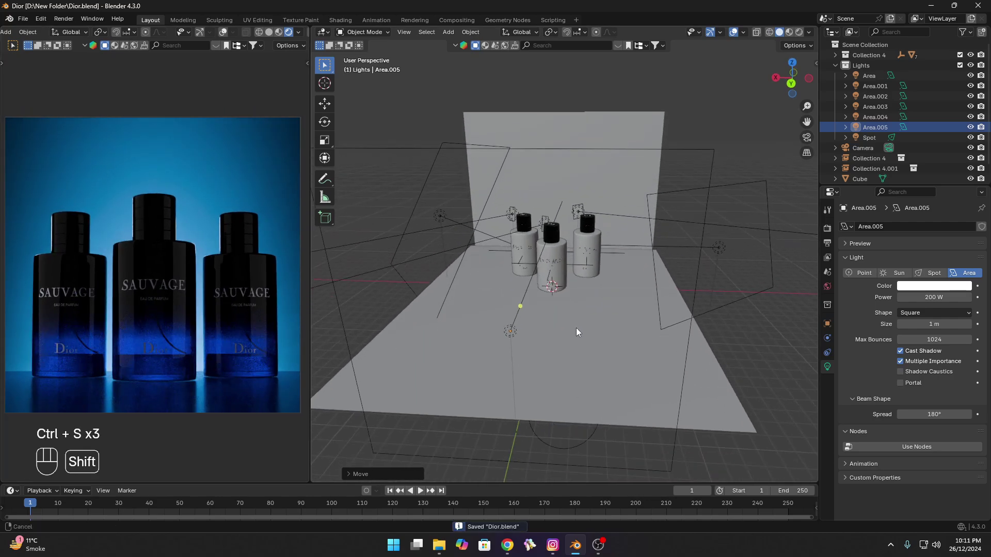
left_click(559, 547)
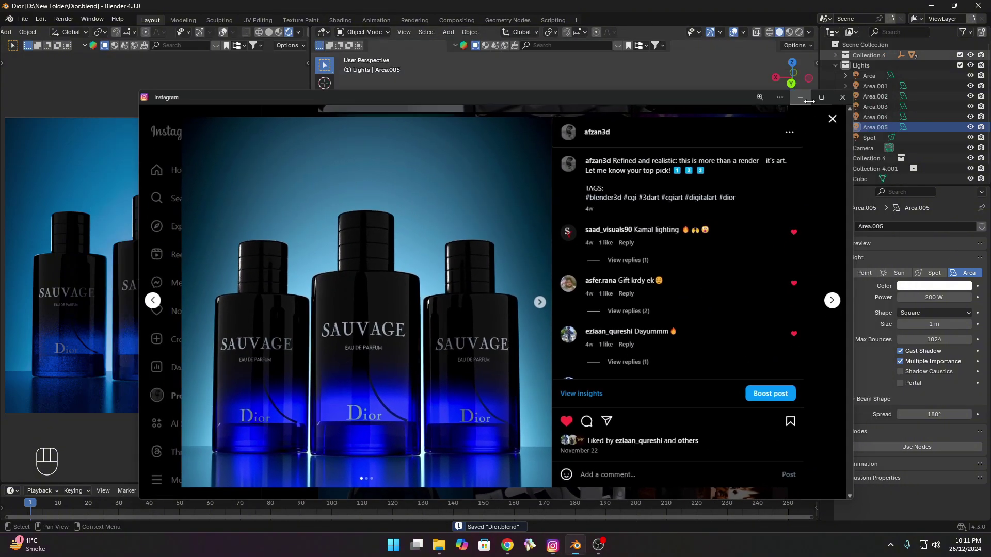
left_click(836, 43)
Step: Select the floor plane and save the file
middle_click_drag(579, 323, 575, 385)
left_click(574, 385)
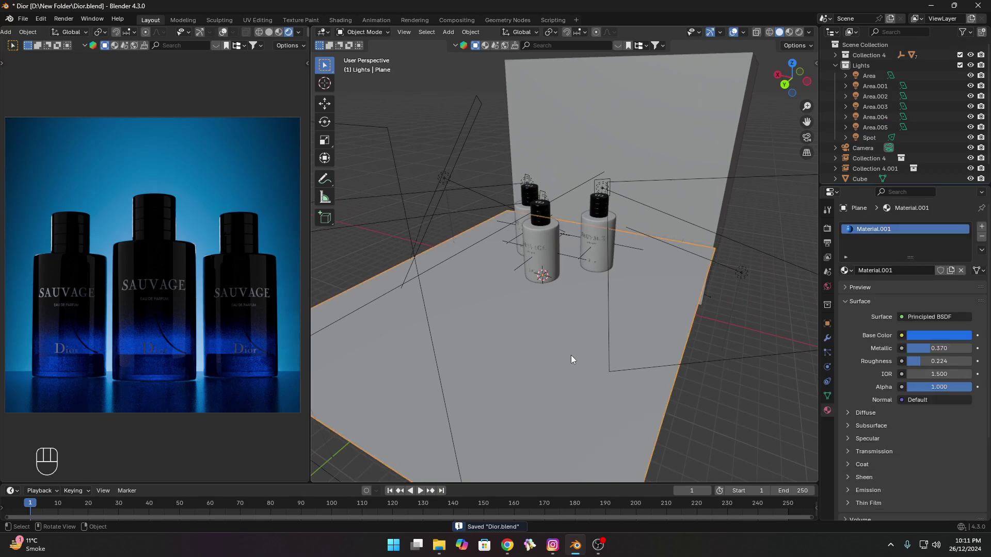
middle_click_drag(568, 348, 589, 323)
key("ctrl+s")
key("ctrl+s")
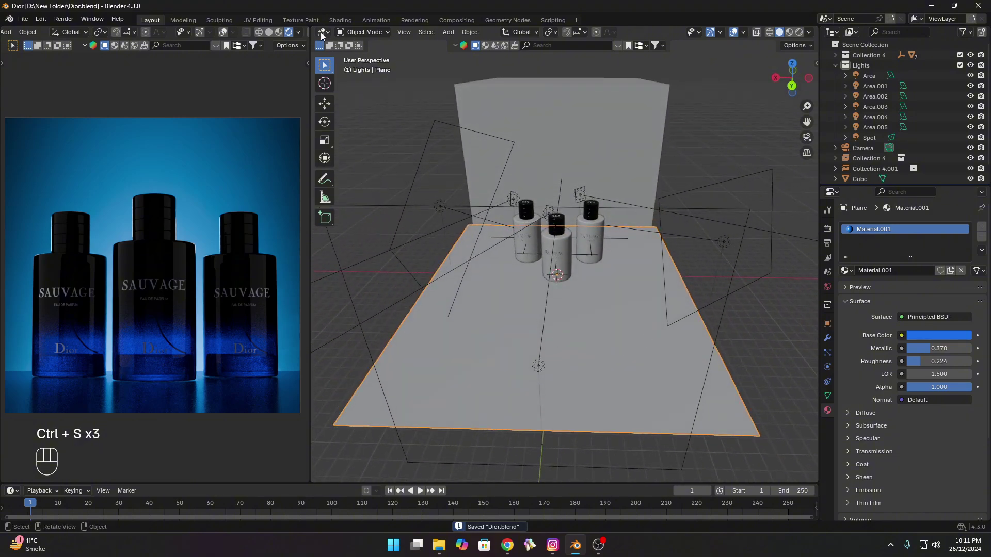
Step: Open the floor material in the Shading workspace and show the viewport through the camera with Rendered shading
left_click(340, 20)
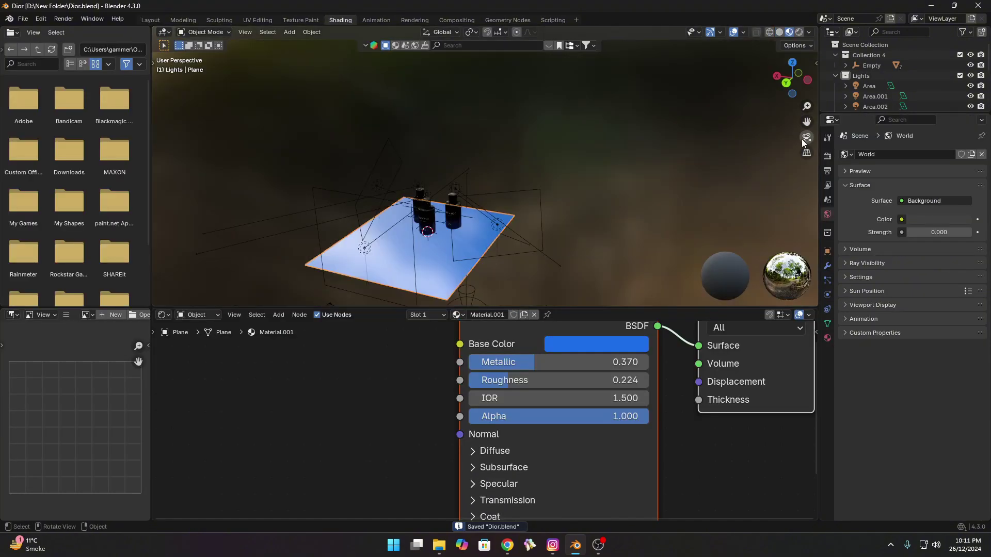
left_click(806, 138)
key("z")
left_click(559, 124)
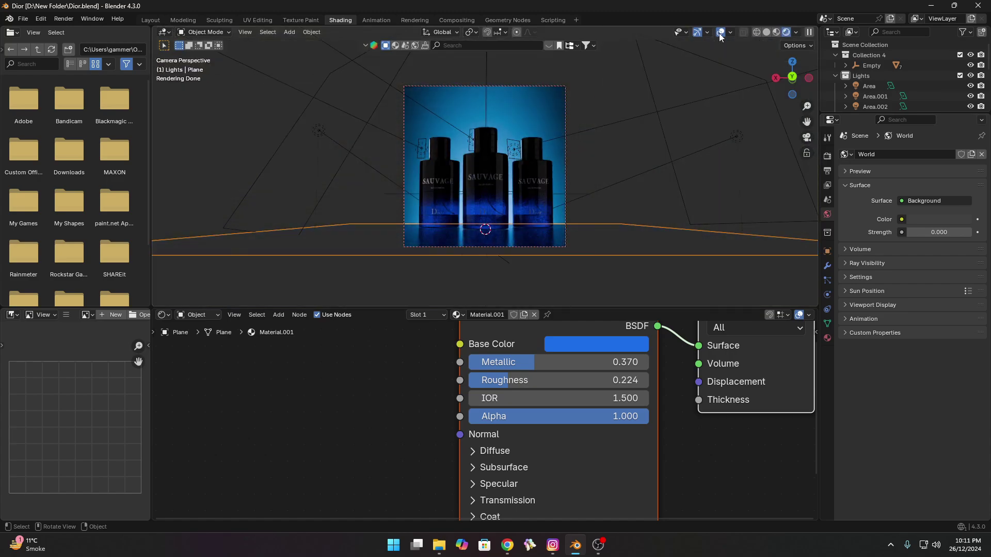
Step: Hide the overlays in the rendered camera viewport and save the file
left_click(720, 33)
key("Home")
key("Home")
key("ctrl+s")
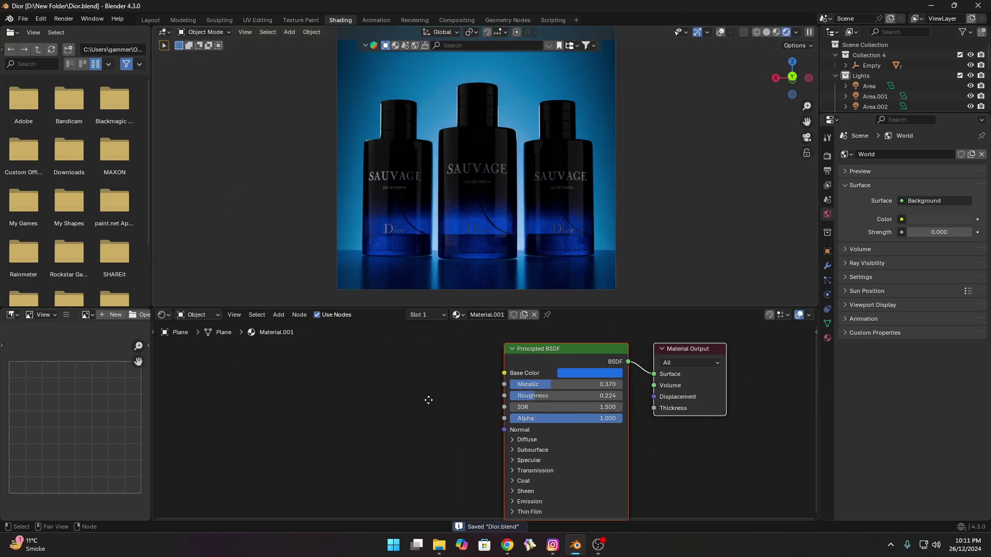
Step: Add a Noise Texture node to the floor material, well before the Principled BSDF
key("shift+a")
type("Noi")
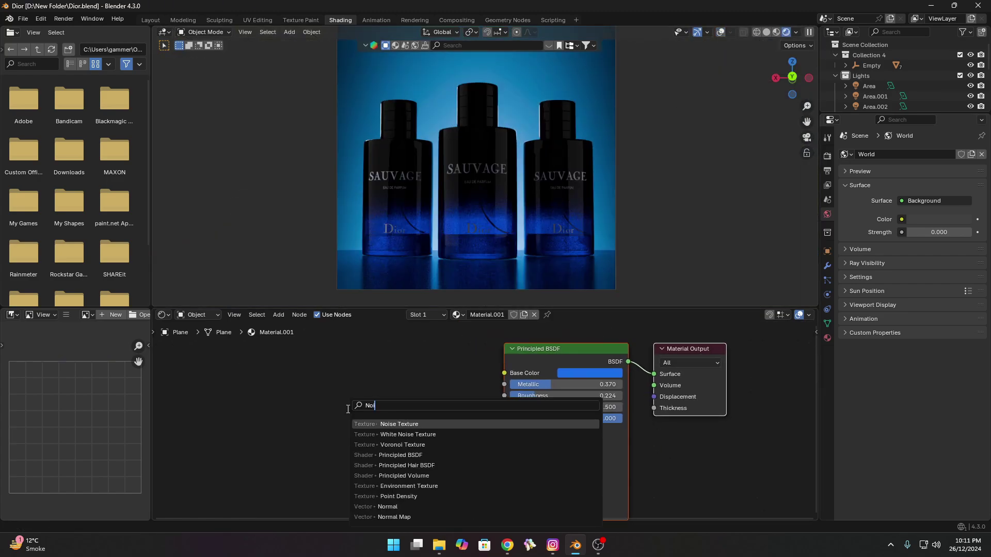
type("se")
key("Return")
left_click(272, 405)
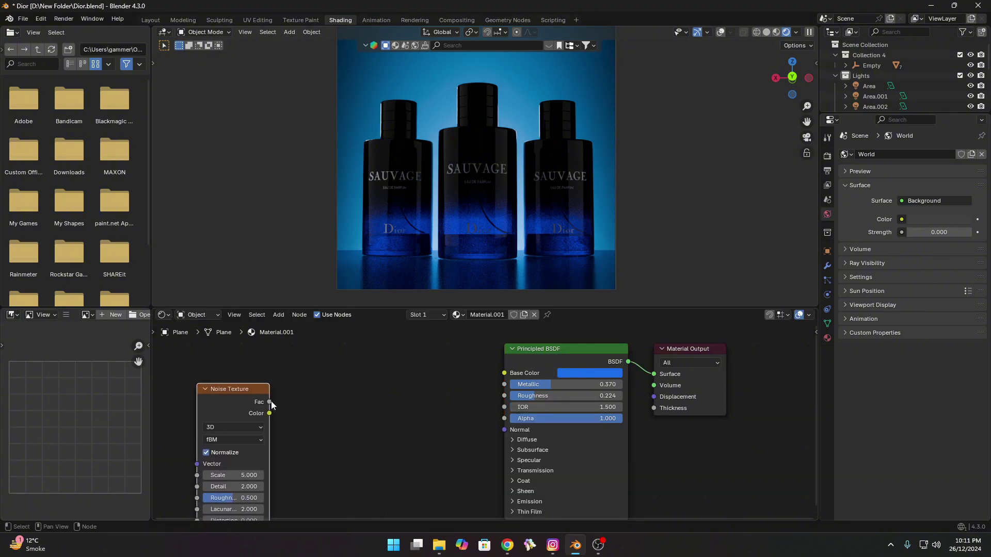
Step: Feed the noise Fac into the Height of a new Bump node, connect it to the Principled BSDF's Normal, and save
left_click_drag(270, 402, 330, 459)
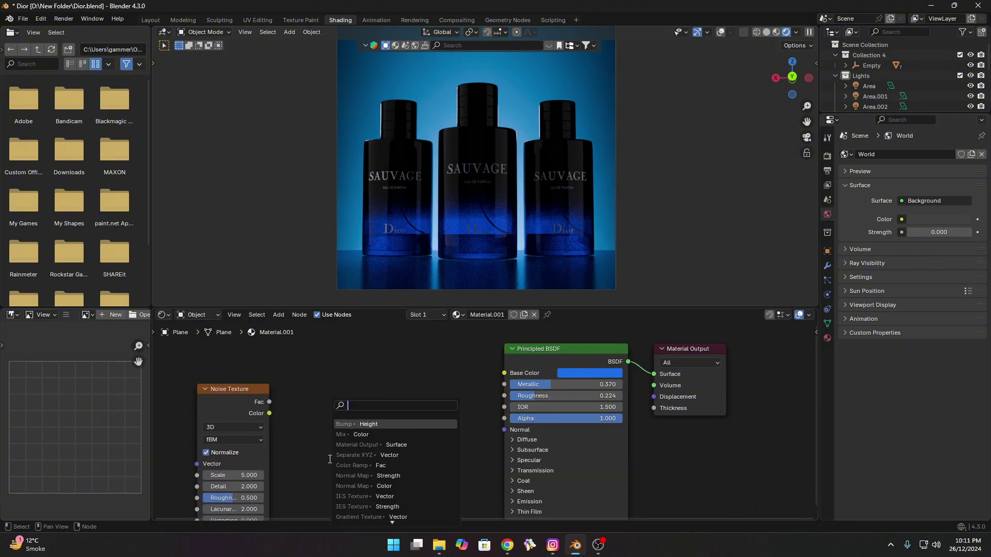
type("Bum")
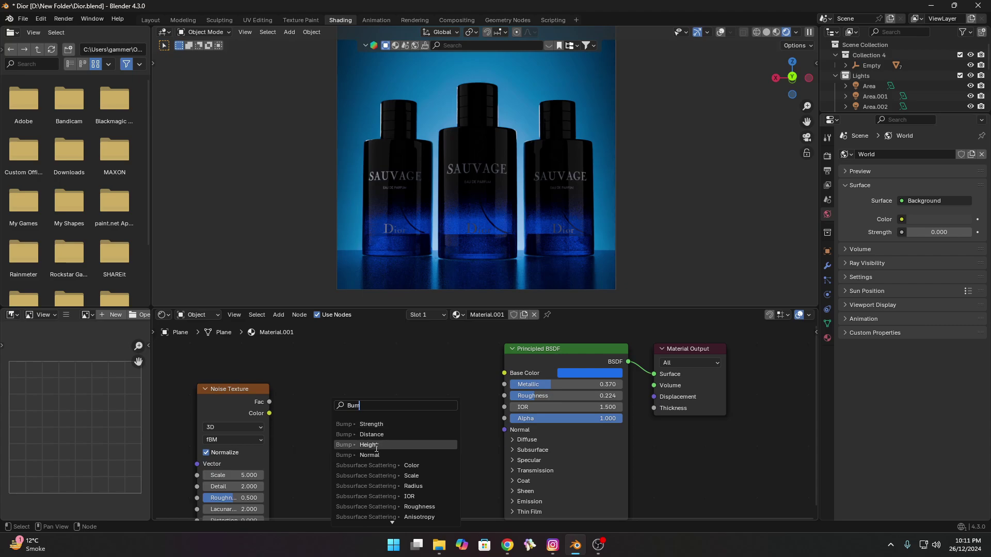
left_click(374, 445)
left_click_drag(397, 430, 509, 393)
key("ctrl+s")
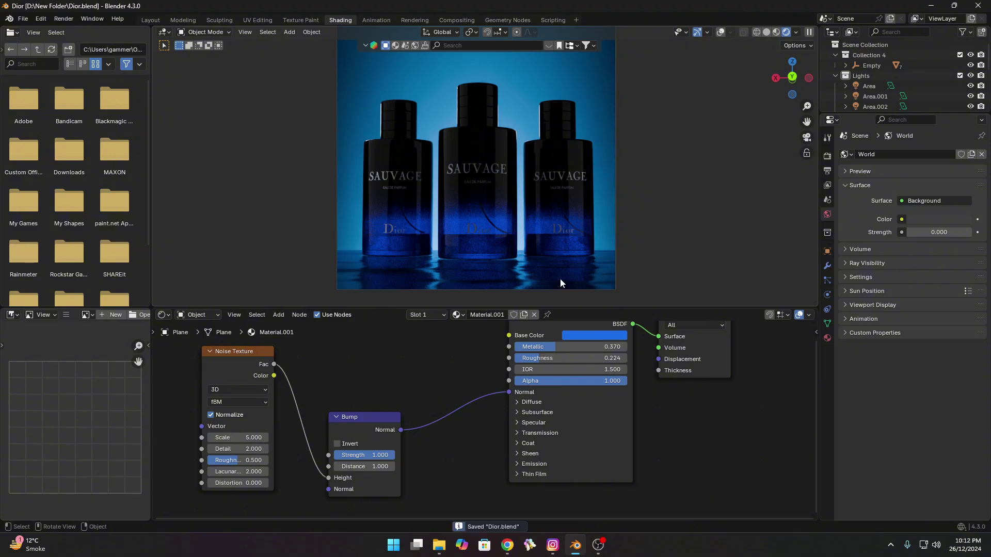
Step: Set the floor's Noise Texture scale to 23.1 and its roughness to 0.342 for finer water ripples
scroll(294, 467, "up", 2)
middle_click_drag(294, 466, 403, 442)
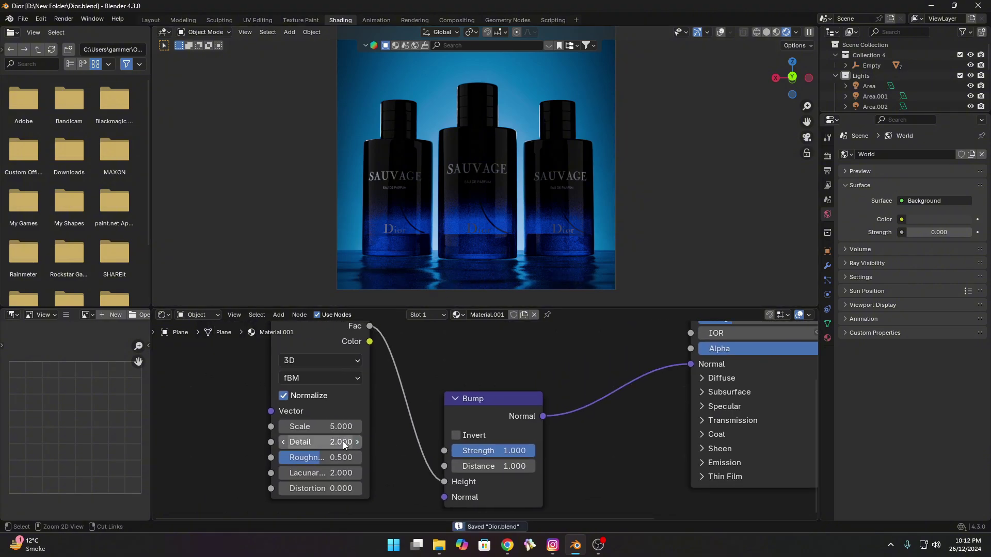
left_click_drag(322, 426, 386, 426)
scroll(516, 286, "up", 4)
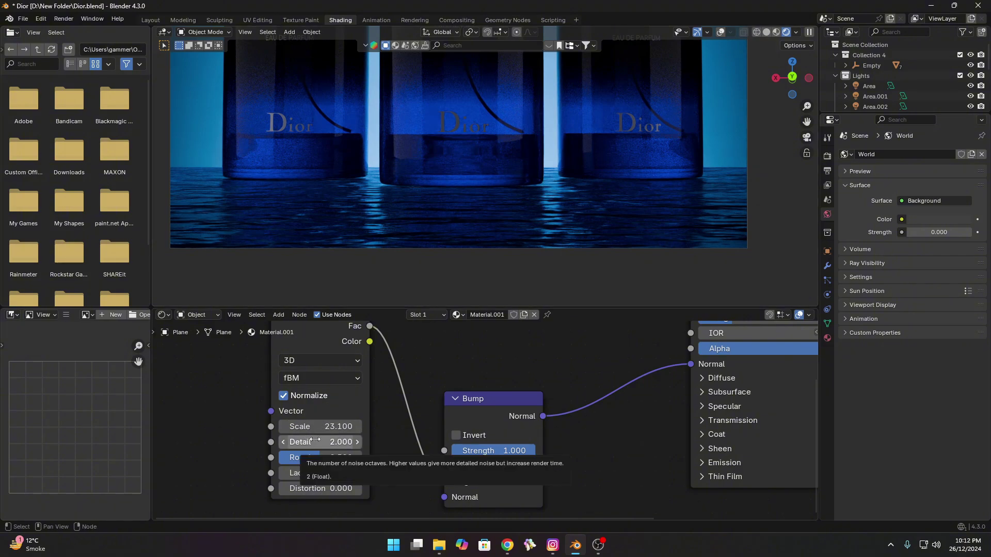
key("Escape")
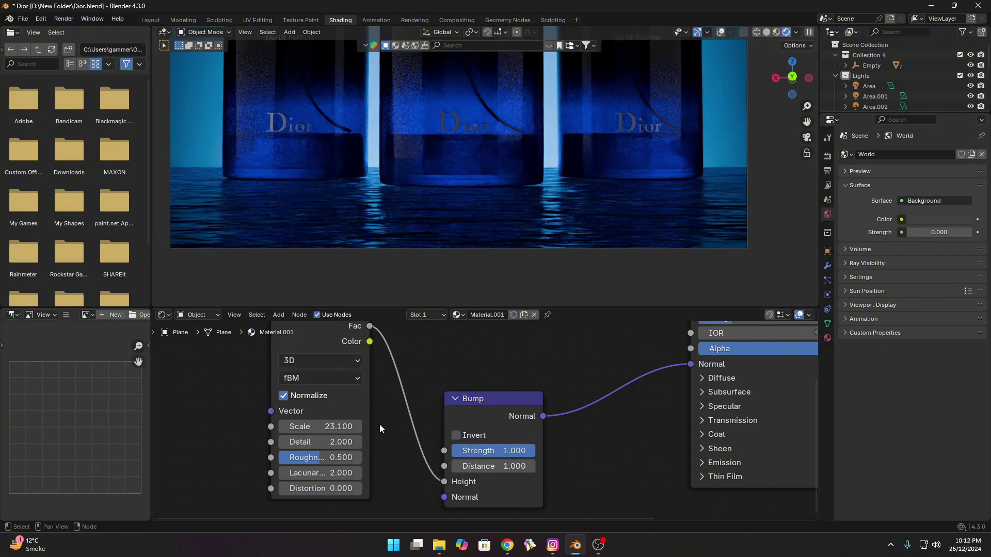
mouse_move(323, 457)
left_mouse_down()
mouse_move(294, 458)
mouse_move(310, 458)
left_mouse_up()
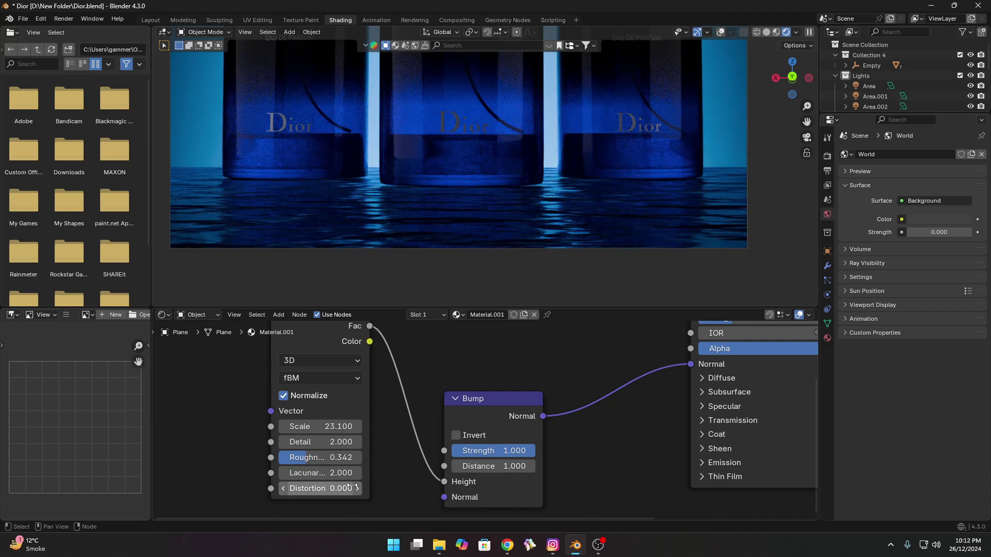
scroll(393, 439, "down", 2)
Step: Return to the Layout workspace and save the file
left_click(147, 21)
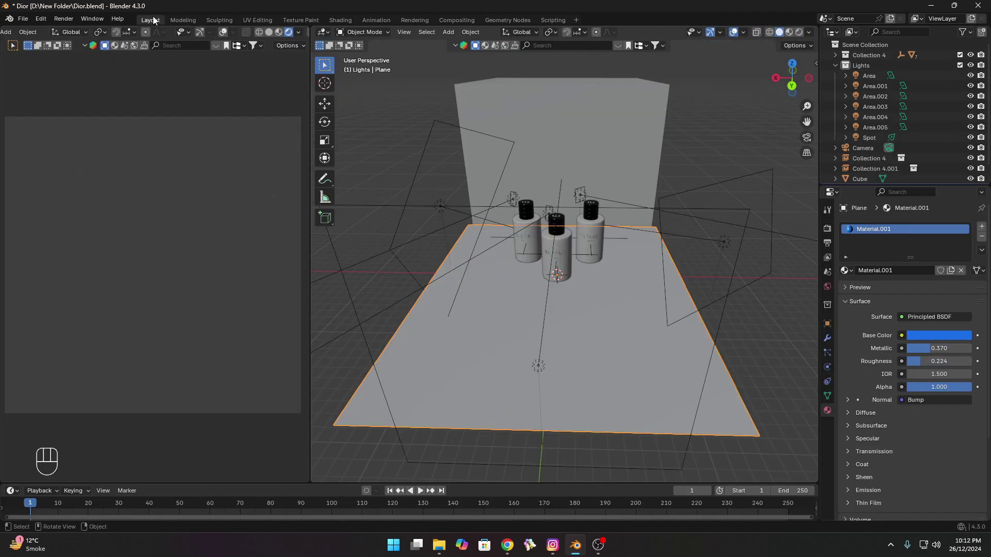
key("ctrl+s")
key("ctrl+s")
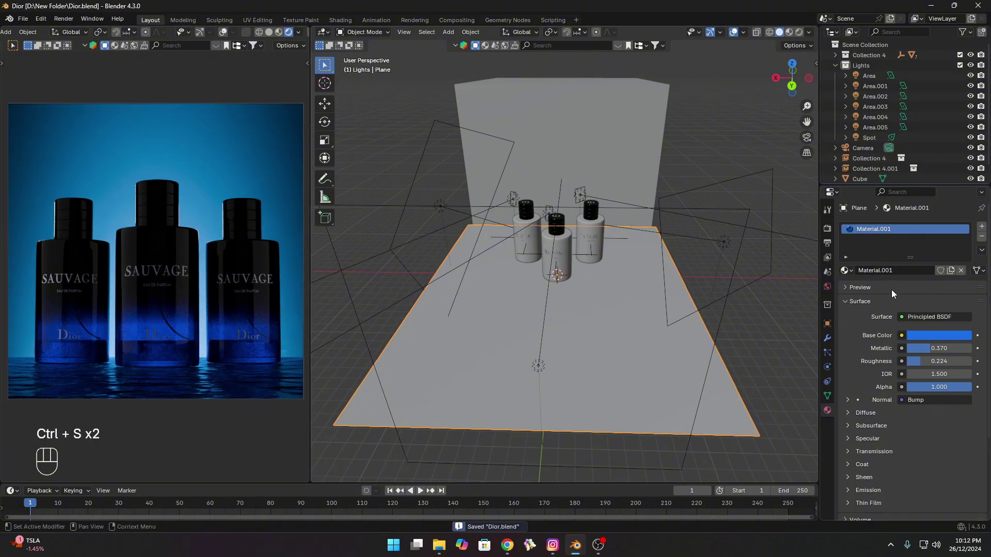
Step: Set the output resolution percentage to 200% and save the file
left_click(828, 228)
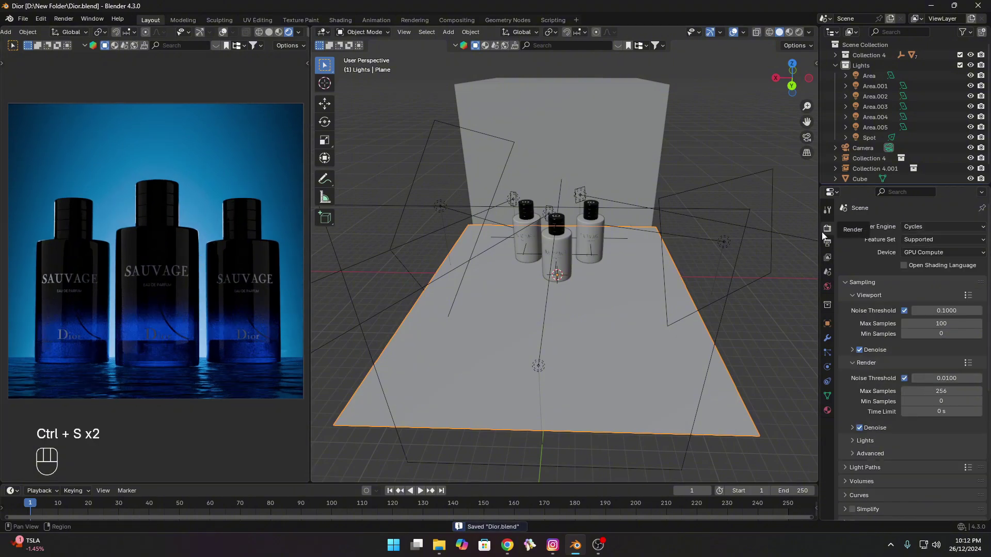
left_click(827, 243)
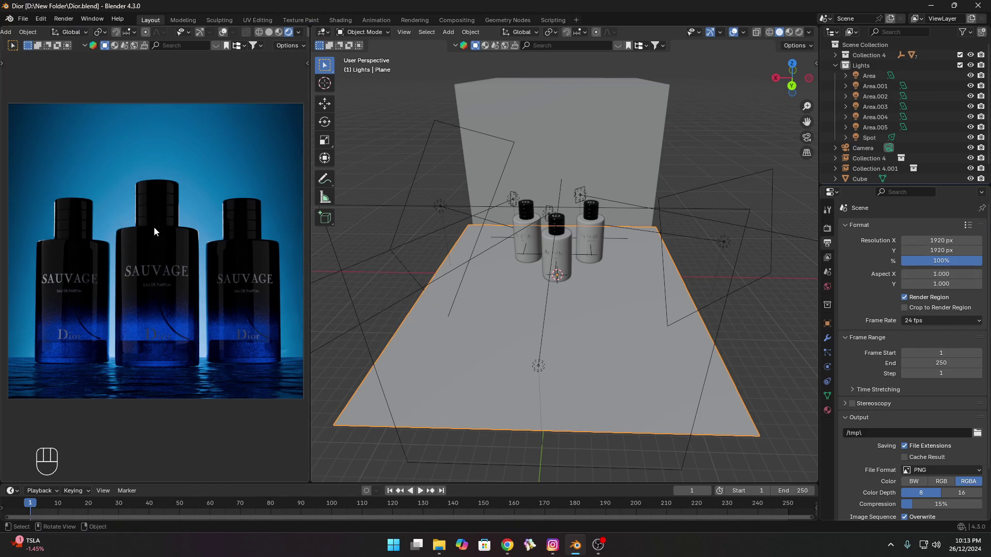
left_click(945, 260)
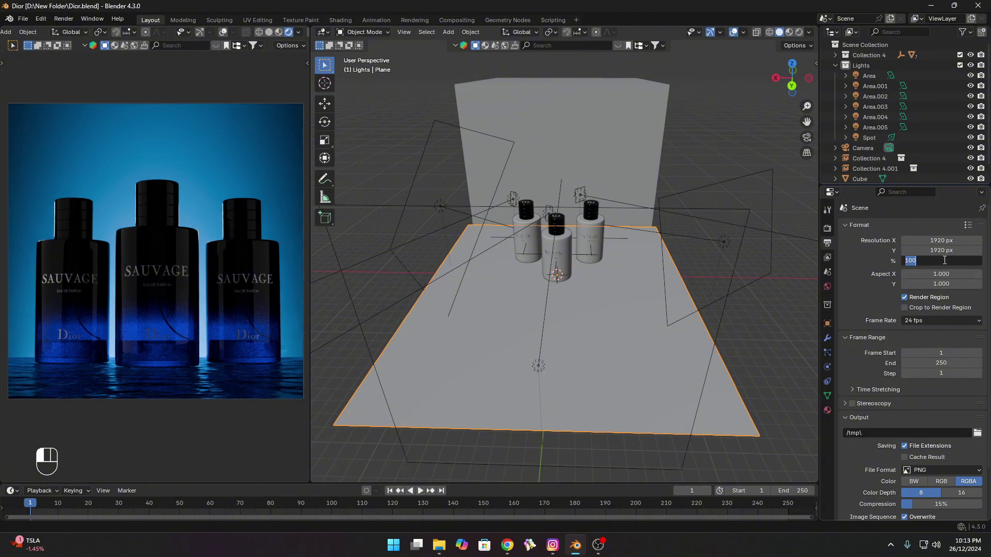
type("200")
key("ctrl+s")
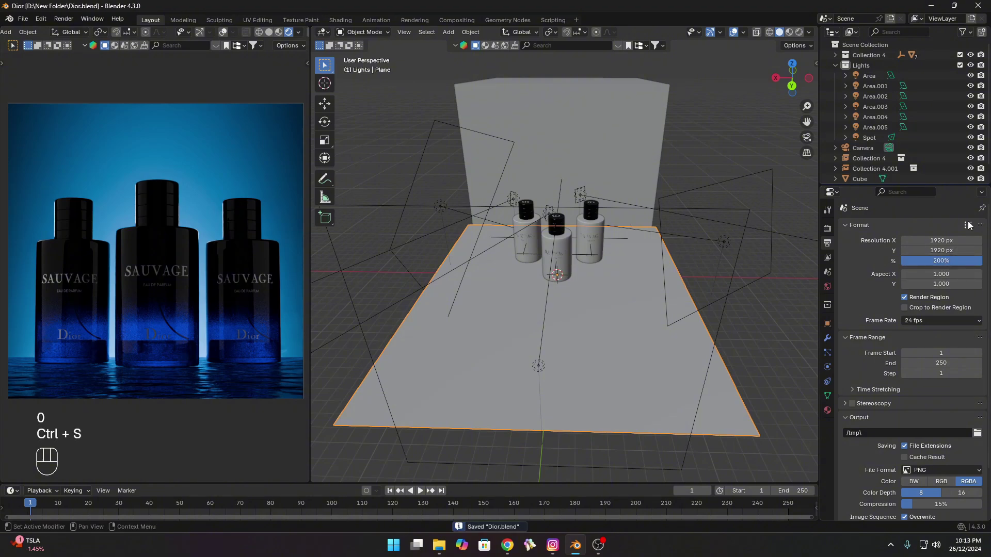
left_click(968, 225)
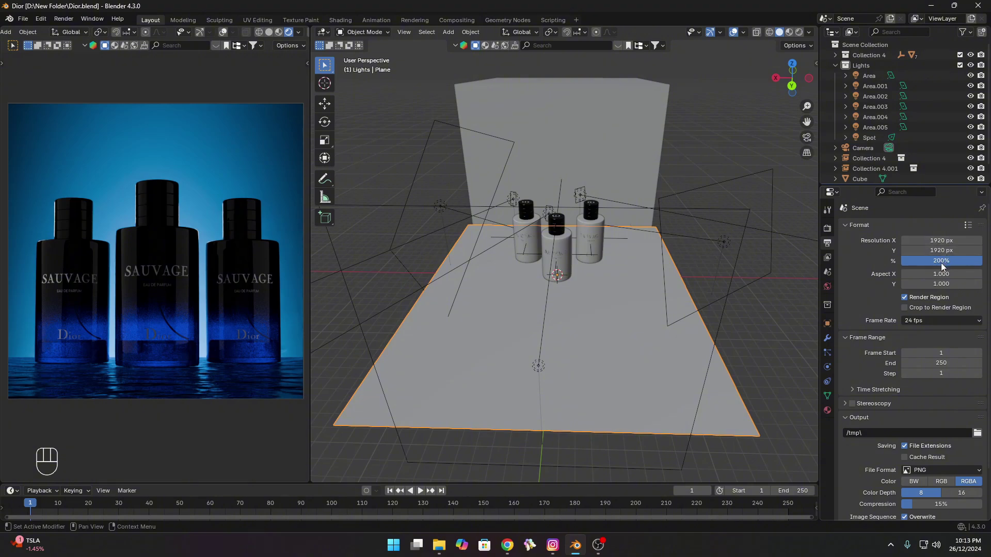
key("ctrl+s")
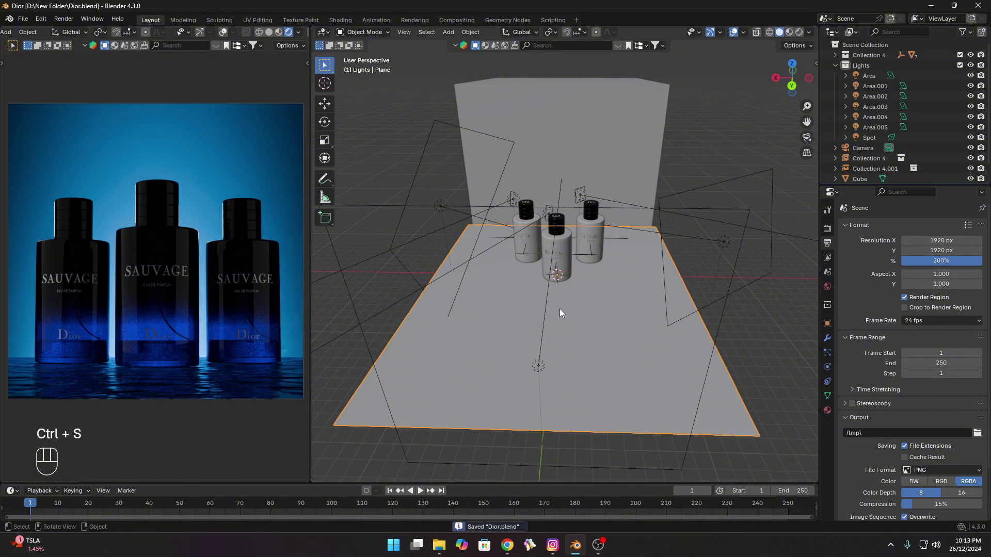
Step: Render the scene as a still image and save the render result as an image file
left_click(66, 21)
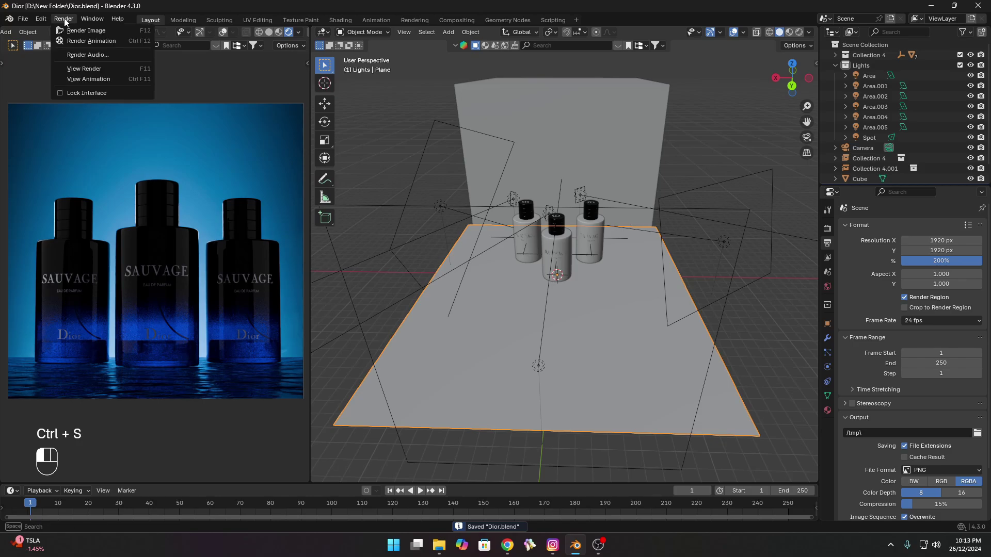
left_click(77, 30)
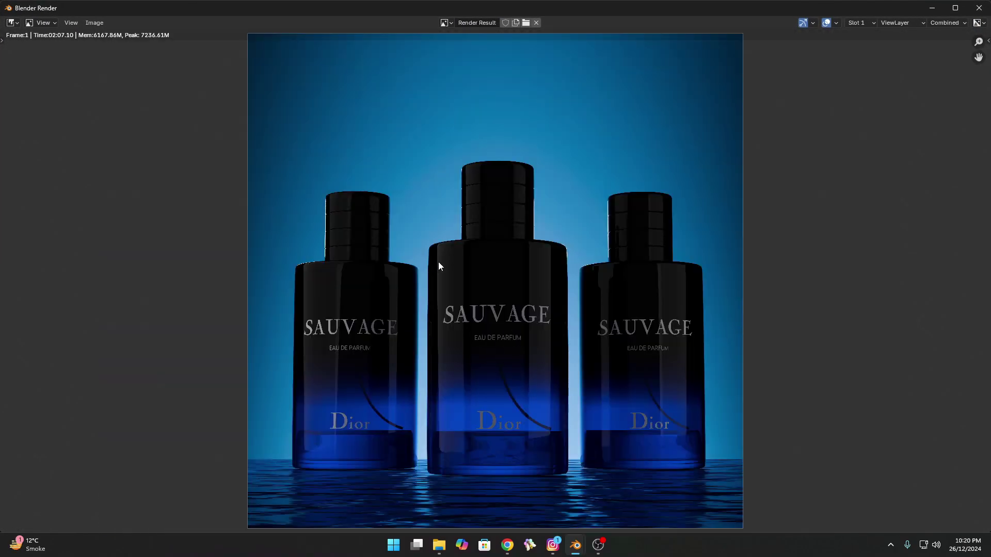
left_click(95, 22)
left_click(122, 92)
Step: Open the saved render in Pixlr Express at Ultra HD size, 3840 x 3840, checking the output resolution in Blender
key("alt+Tab")
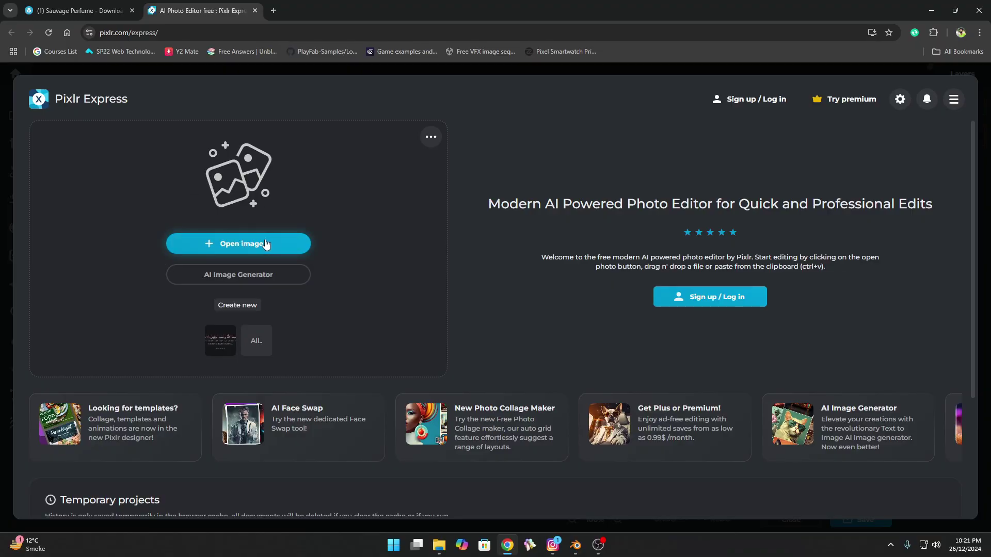
left_click(302, 242)
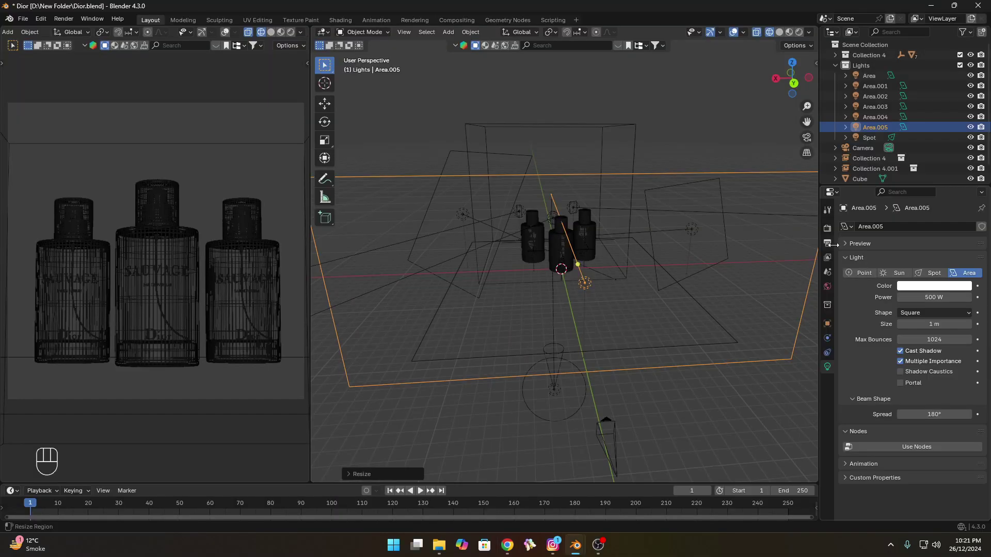
left_click(827, 228)
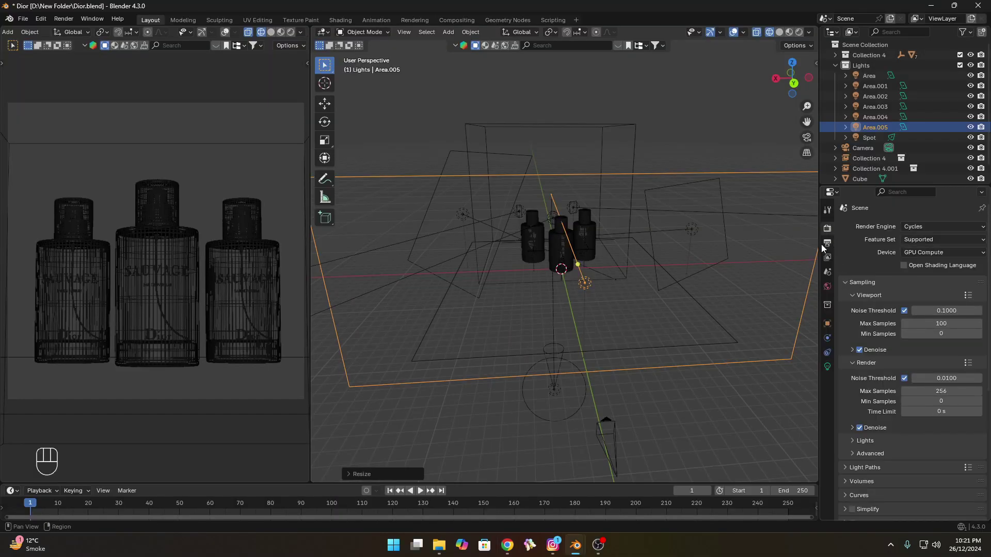
left_click(828, 243)
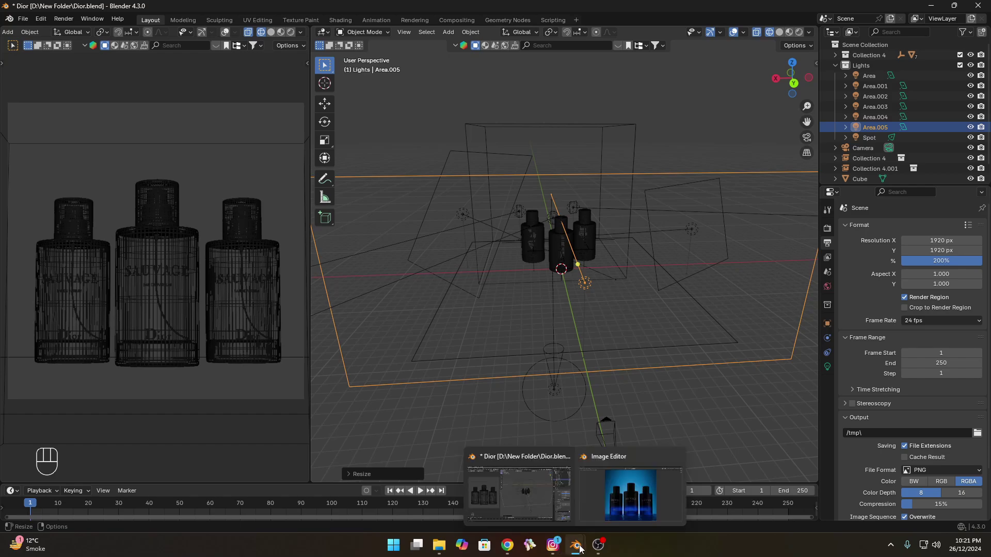
left_click(507, 545)
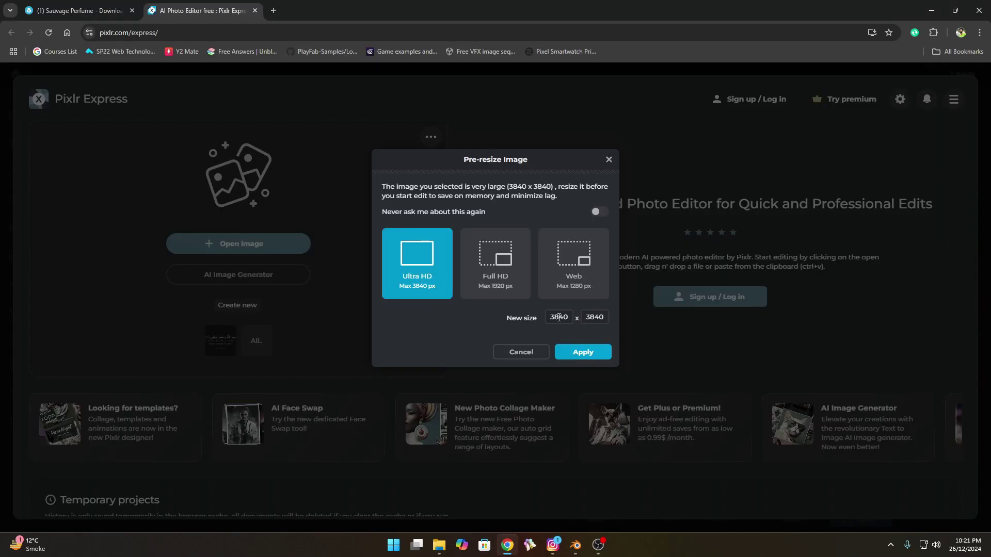
left_click(588, 353)
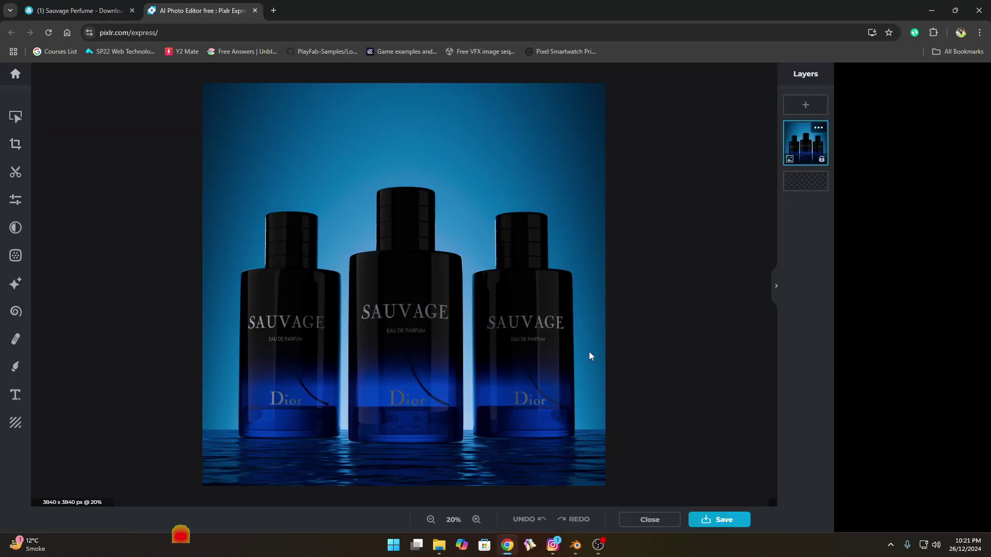
Step: Open the Adjust settings for the render and set the saturation to 20
left_click(16, 200)
scroll(139, 302, "down", 3)
scroll(137, 299, "up", 3)
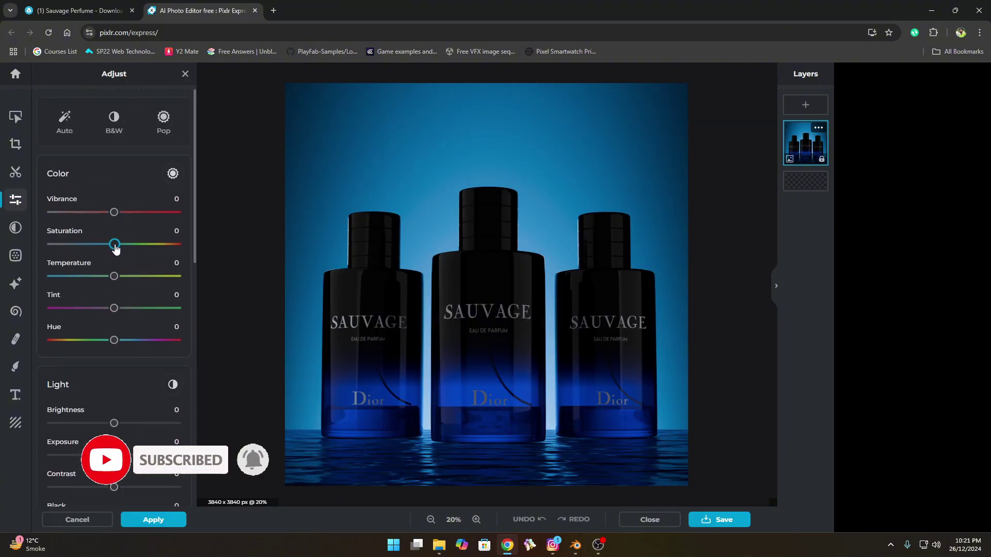
mouse_move(115, 248)
left_mouse_down()
mouse_move(187, 246)
mouse_move(128, 250)
left_mouse_up()
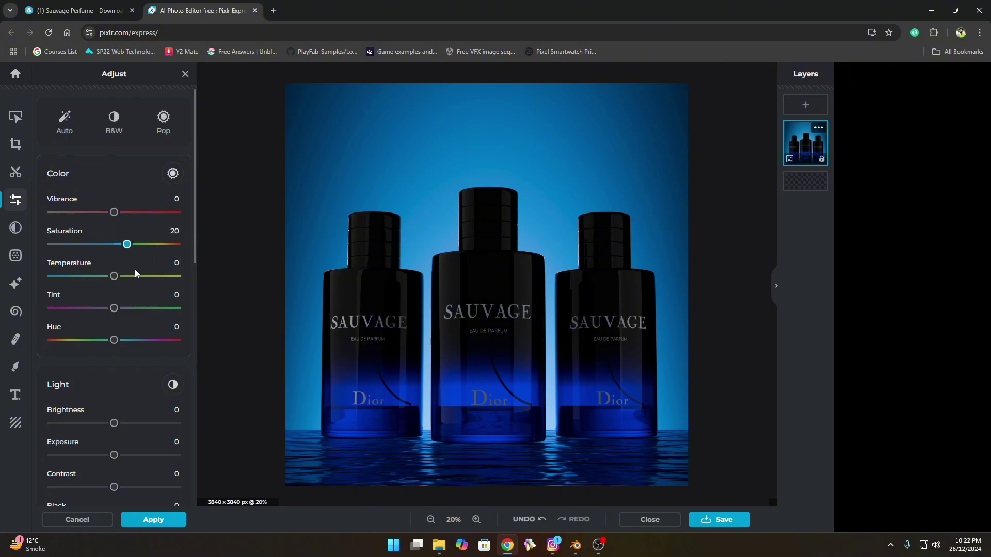
Step: Set exposure to 20, contrast to 14, black to 4, white, highlights and shadows to 10, vibrance to 3 and temperature to -4
scroll(132, 275, "down", 3)
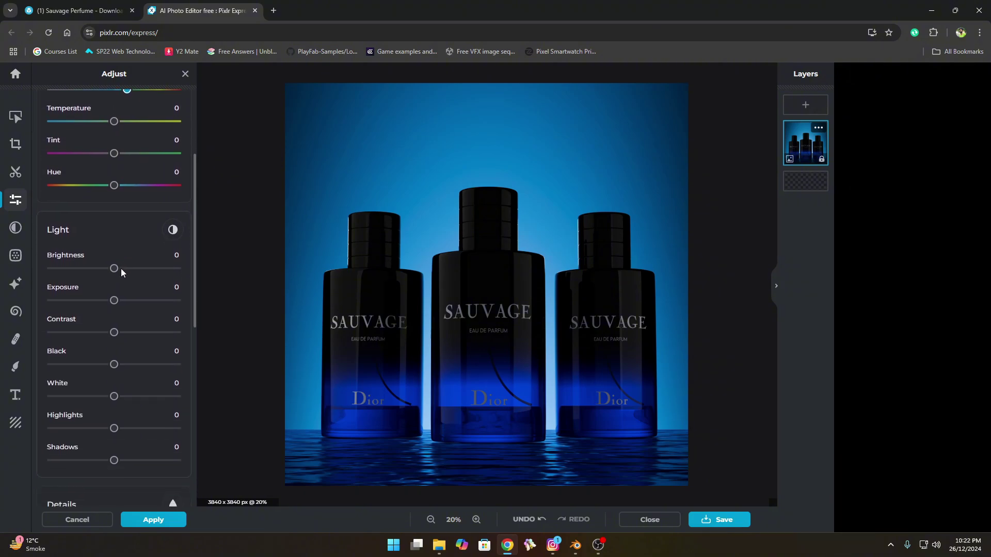
mouse_move(114, 300)
left_mouse_down()
mouse_move(140, 302)
mouse_move(122, 302)
left_mouse_up()
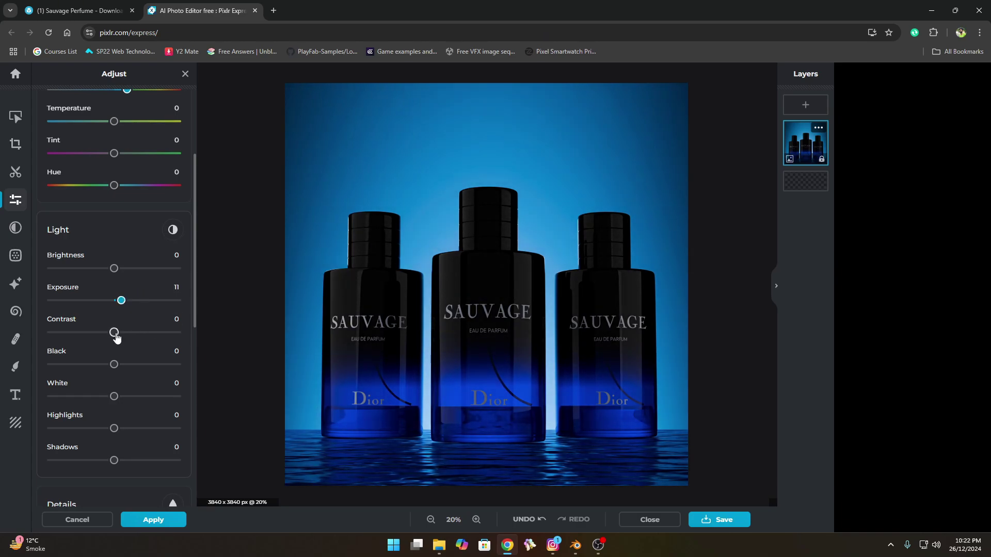
left_click_drag(115, 336, 122, 431)
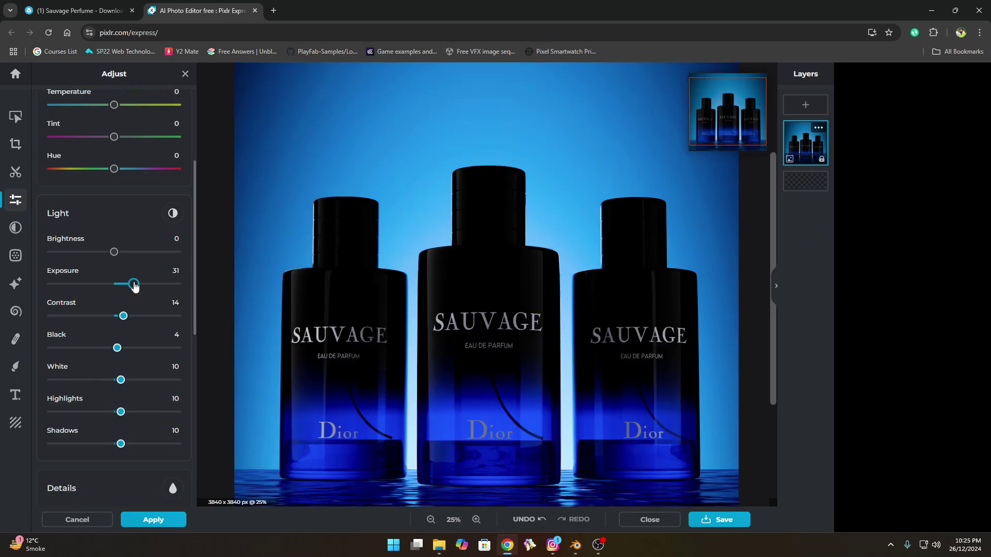
left_click_drag(135, 286, 131, 288)
scroll(157, 301, "down", 5)
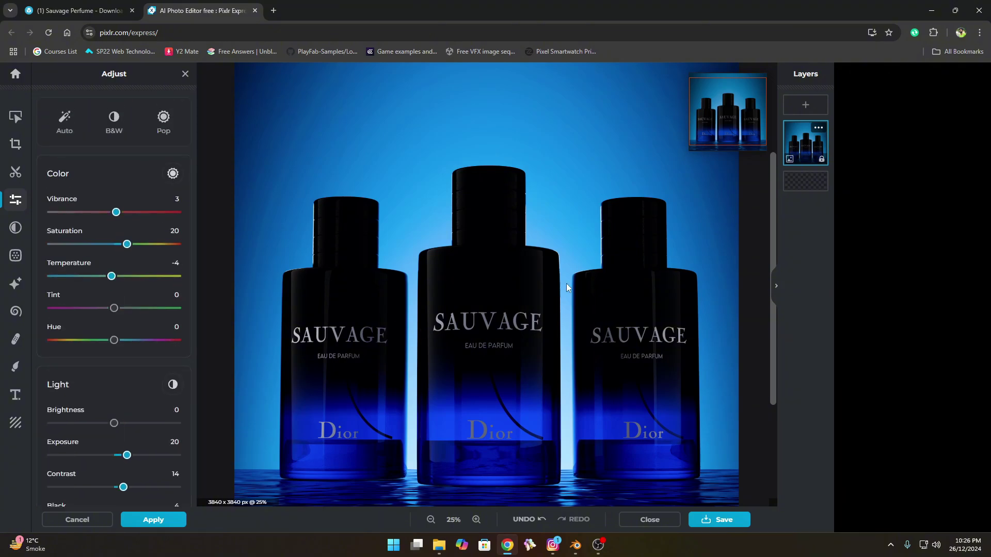
Step: Look through the product renders on the Instagram profile and return to Pixlr Express
key("alt+Tab")
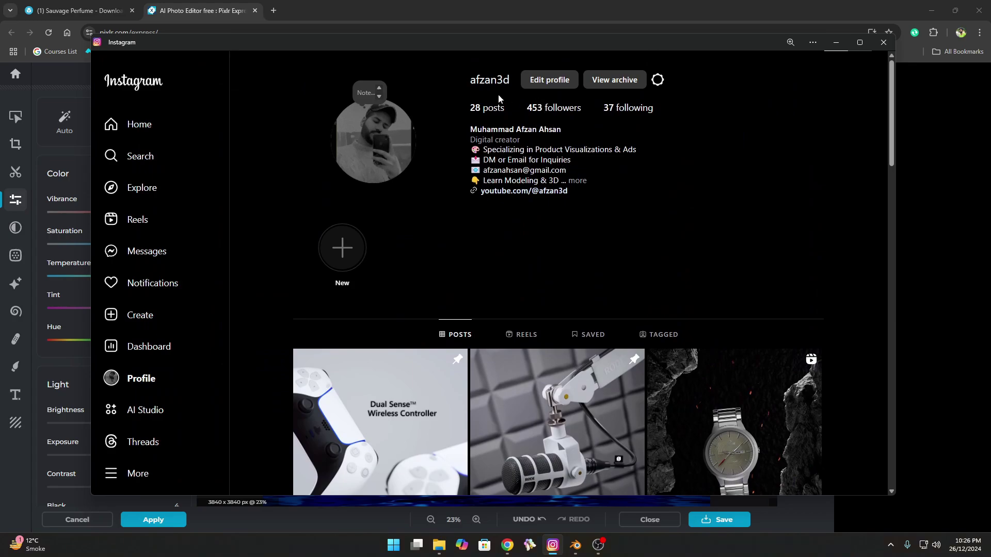
scroll(676, 235, "down", 6)
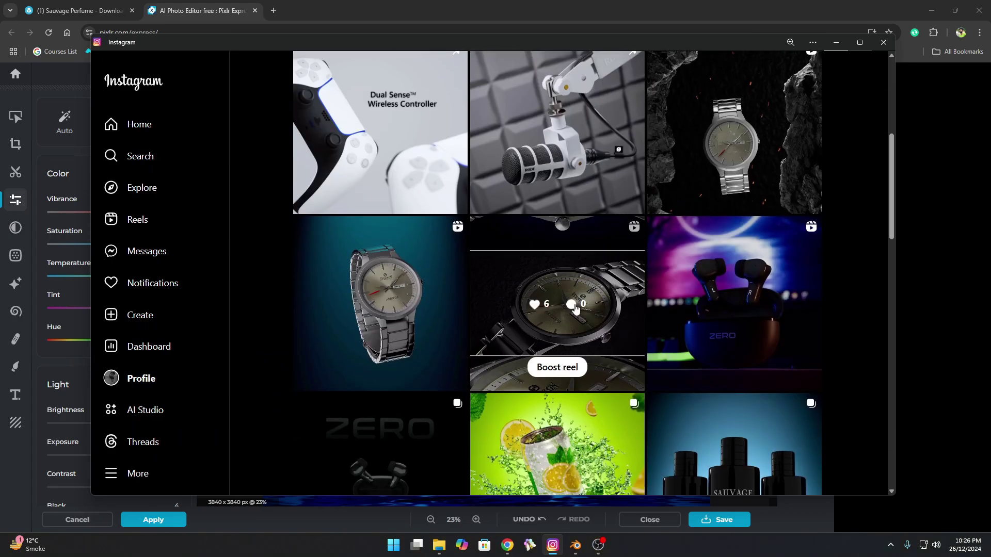
scroll(828, 139, "up", 4)
scroll(830, 150, "up", 2)
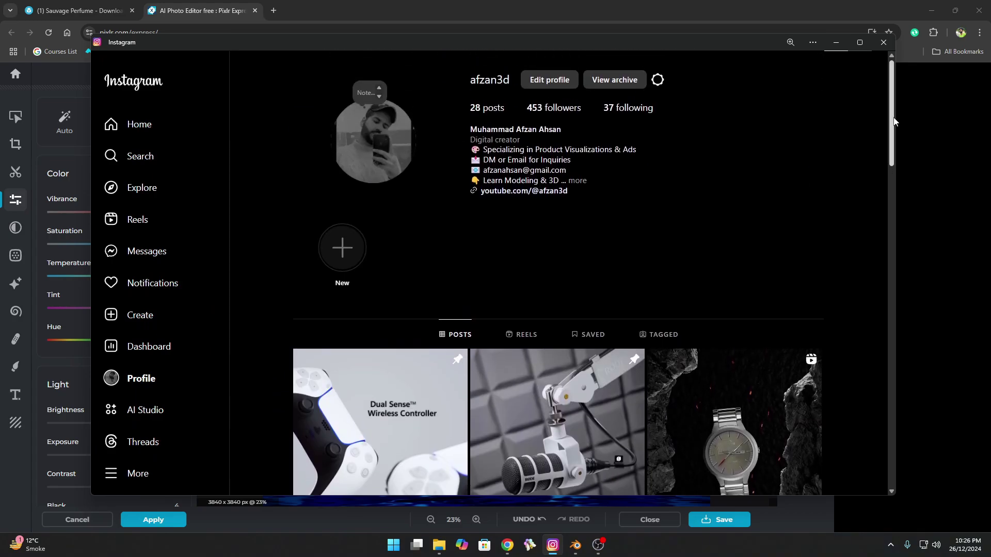
left_click(836, 43)
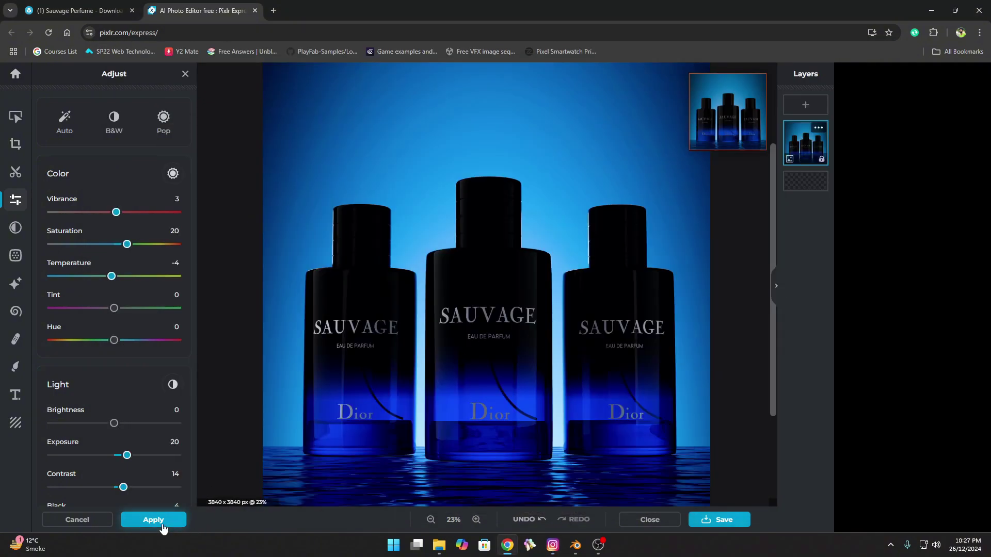
Step: Apply the colour and light adjustments and save the image as a non-transparent PNG
left_click(153, 519)
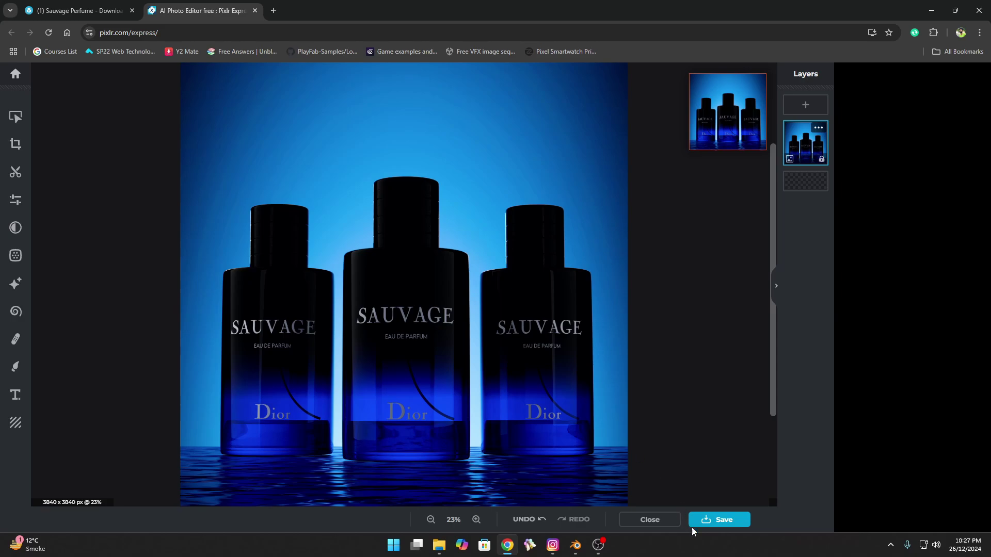
left_click(720, 519)
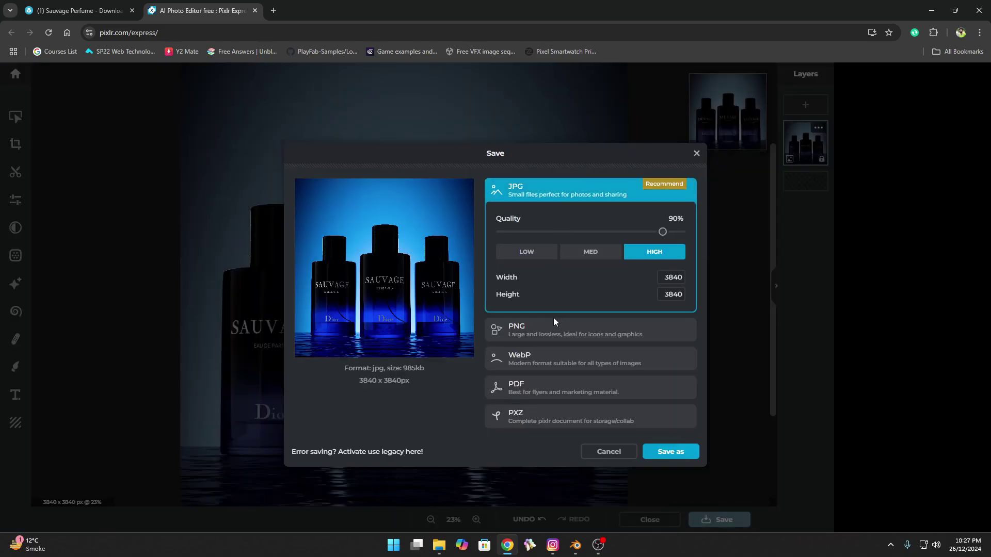
left_click(553, 338)
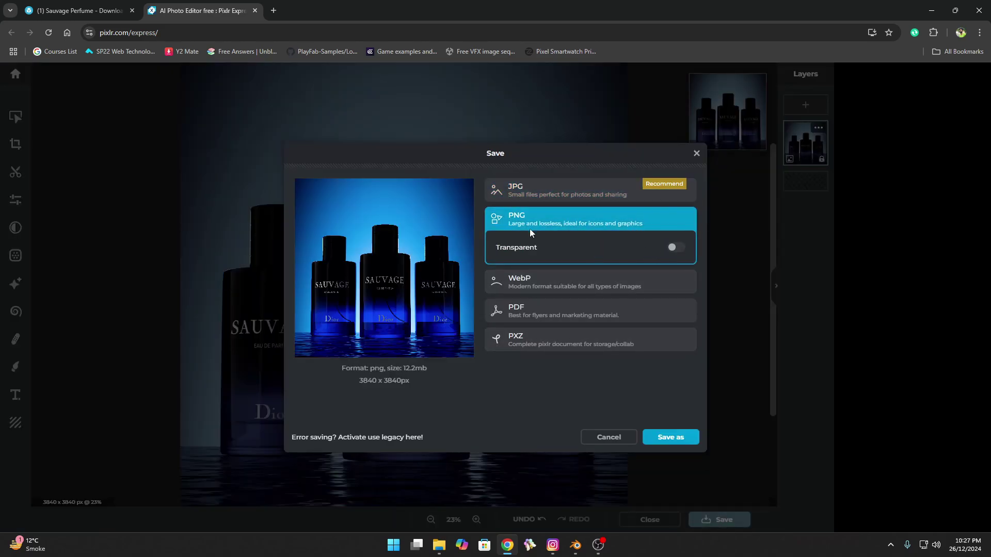
left_click(670, 437)
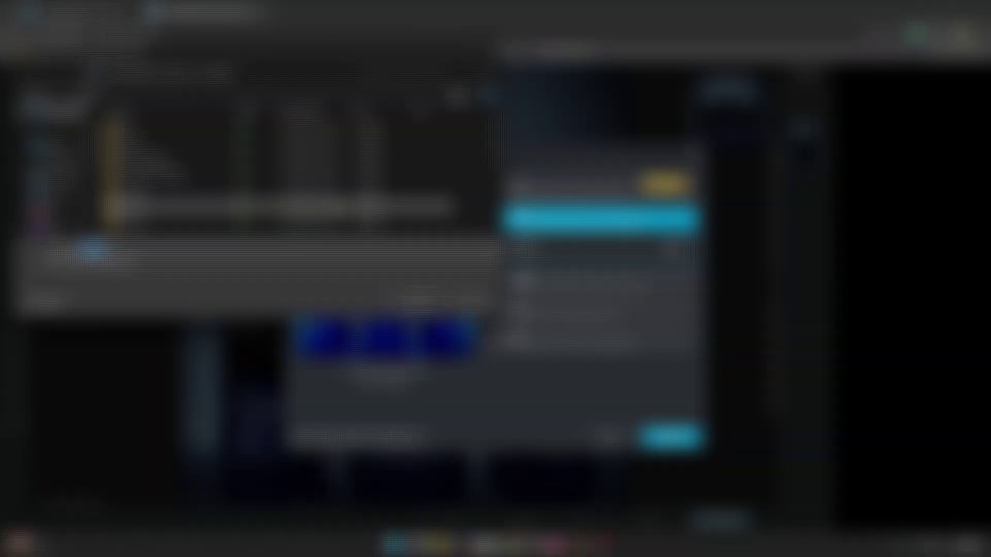